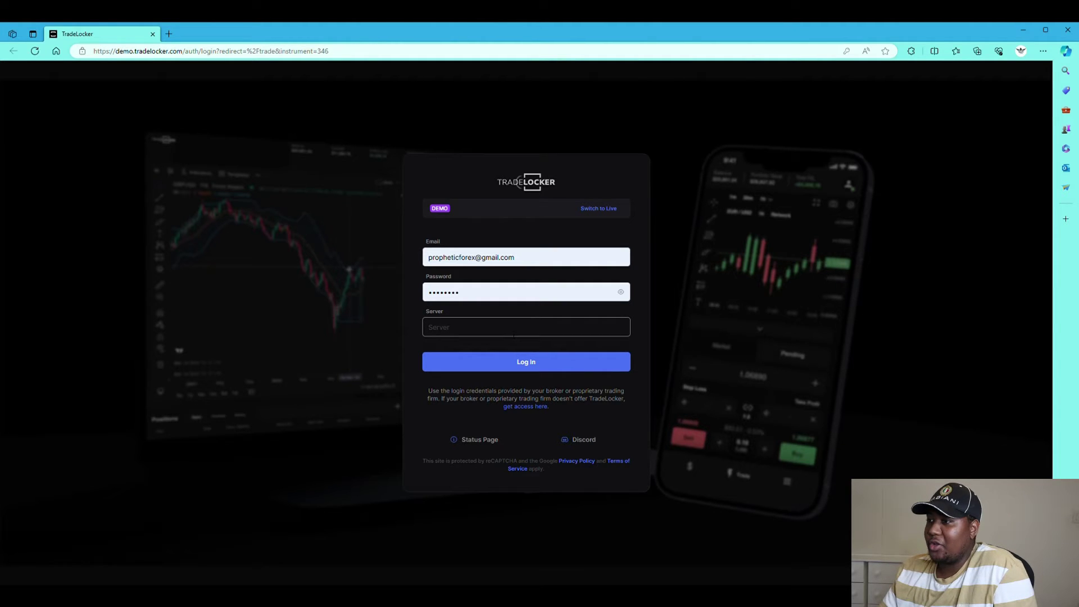
Log in to the demo trading account on the OSP-DEMO server with the filled-in credentials.
left_click(508, 359)
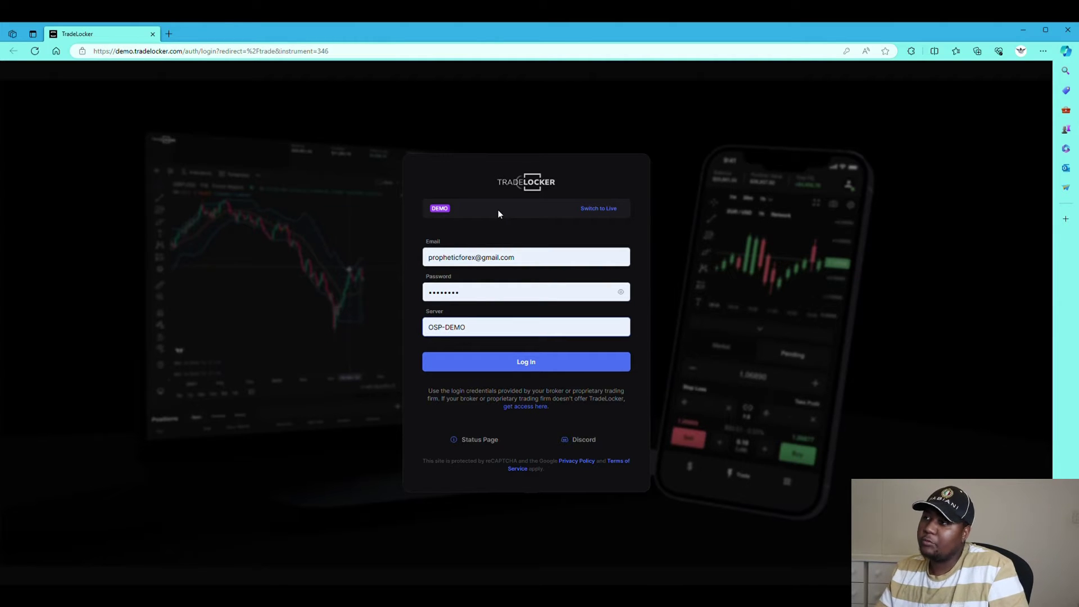
left_click(534, 363)
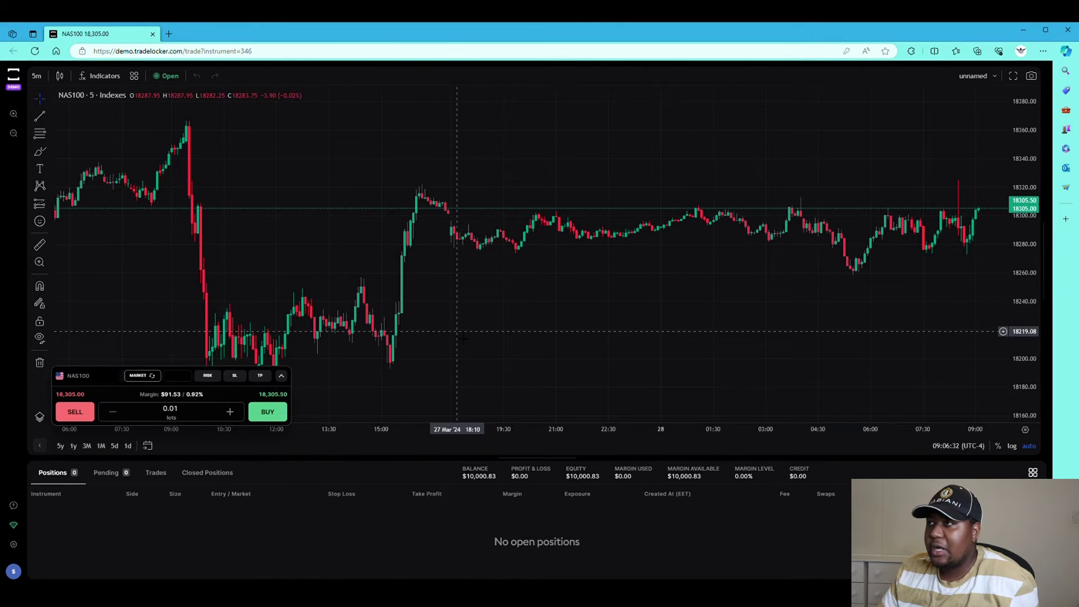
Expand the NAS100 order ticket to its full form and place it in the middle of the chart.
left_click_drag(101, 385, 835, 366)
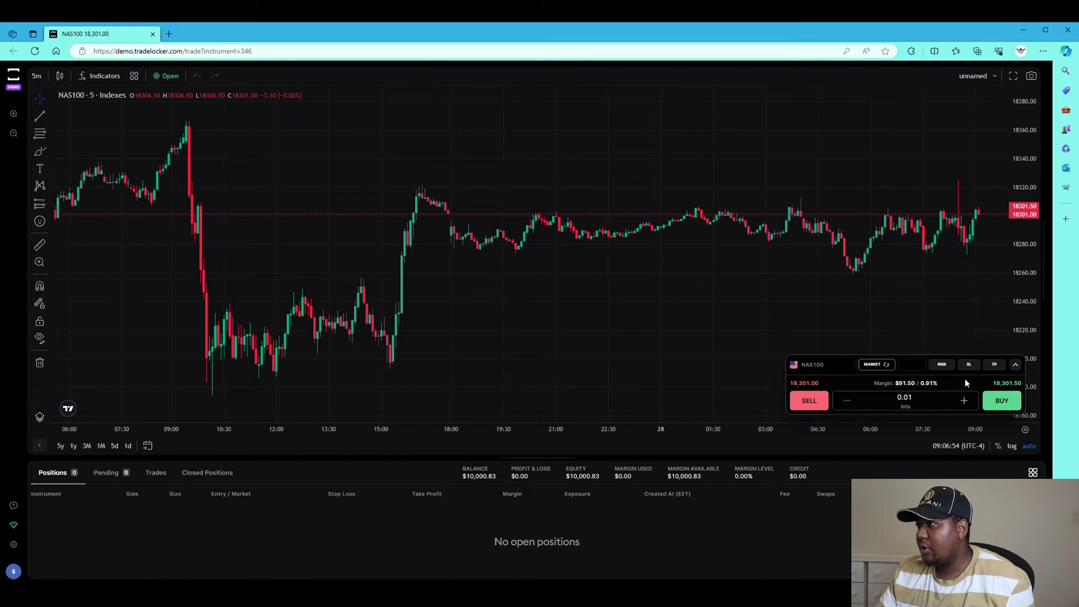
left_click(1016, 365)
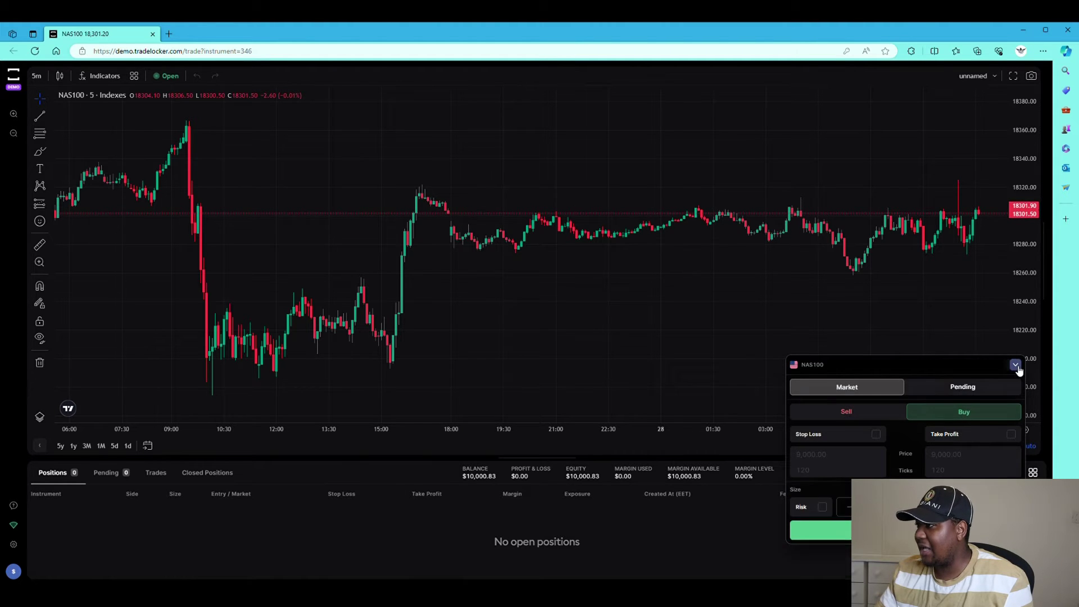
left_click_drag(963, 366, 926, 189)
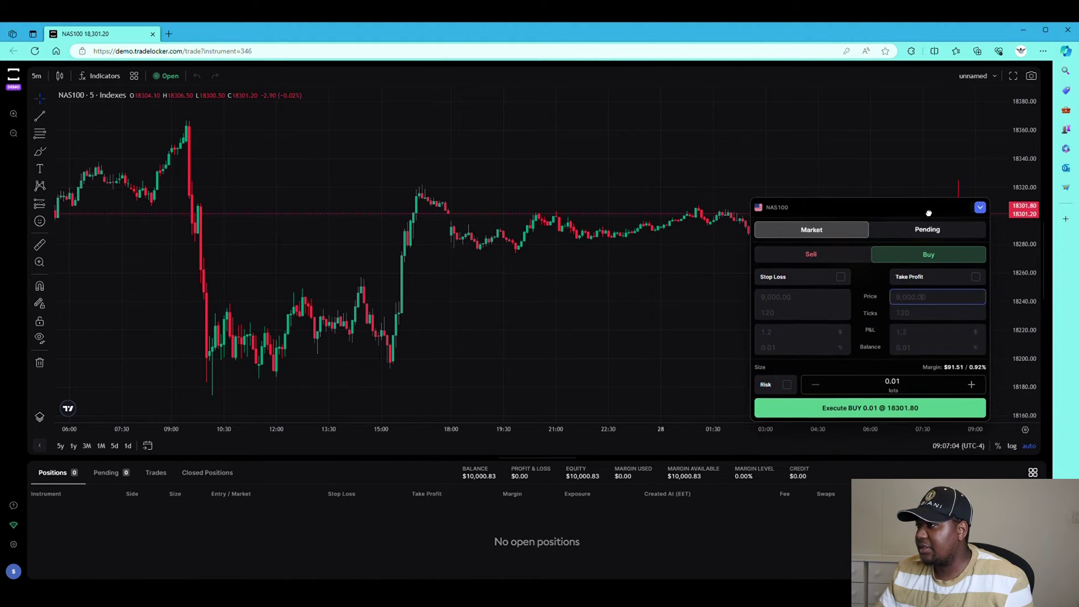
left_click_drag(874, 215, 547, 204)
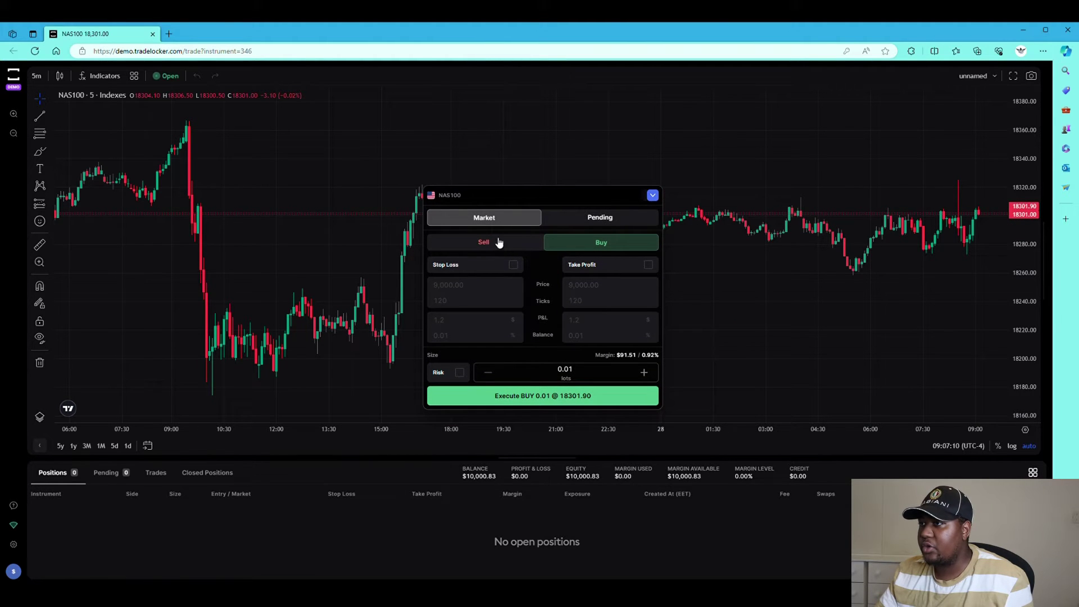
Preview the NAS100 ticket as a pending order and as a sell, returning it to a market buy.
left_click(575, 220)
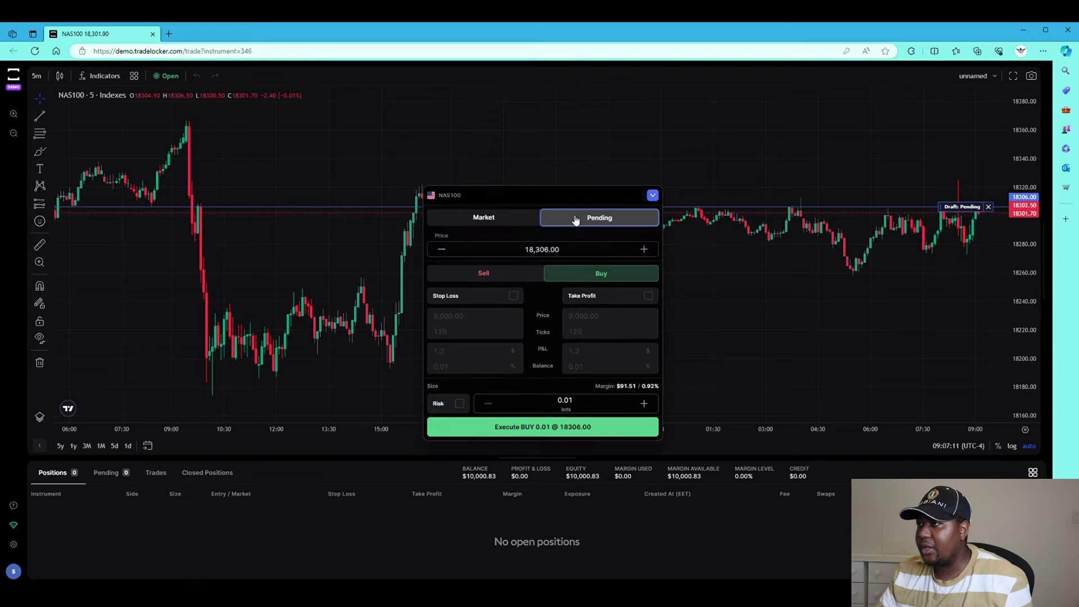
left_click(503, 223)
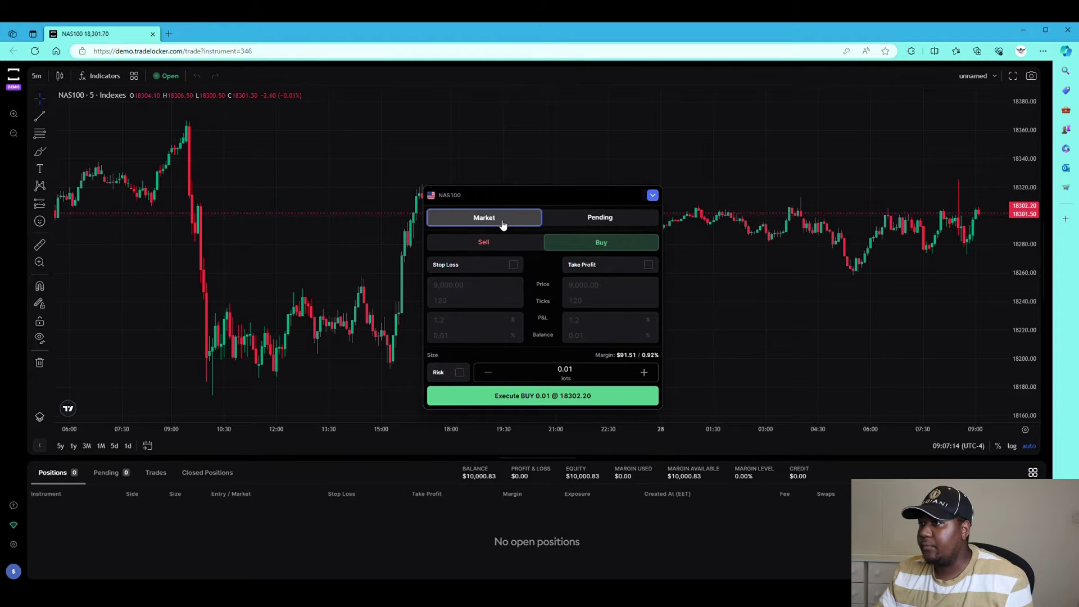
left_click(500, 242)
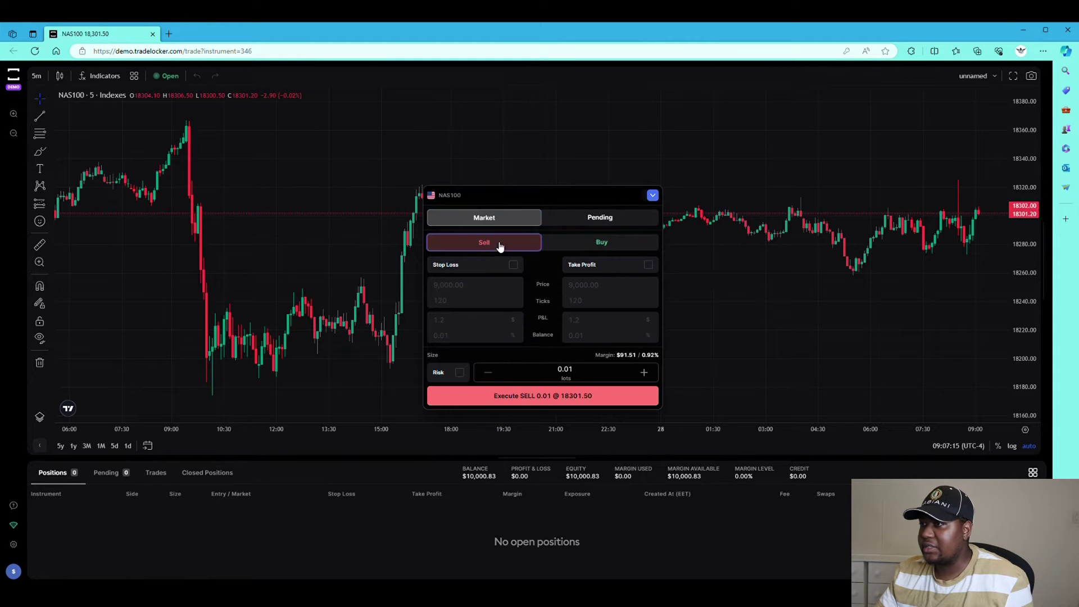
left_click(597, 244)
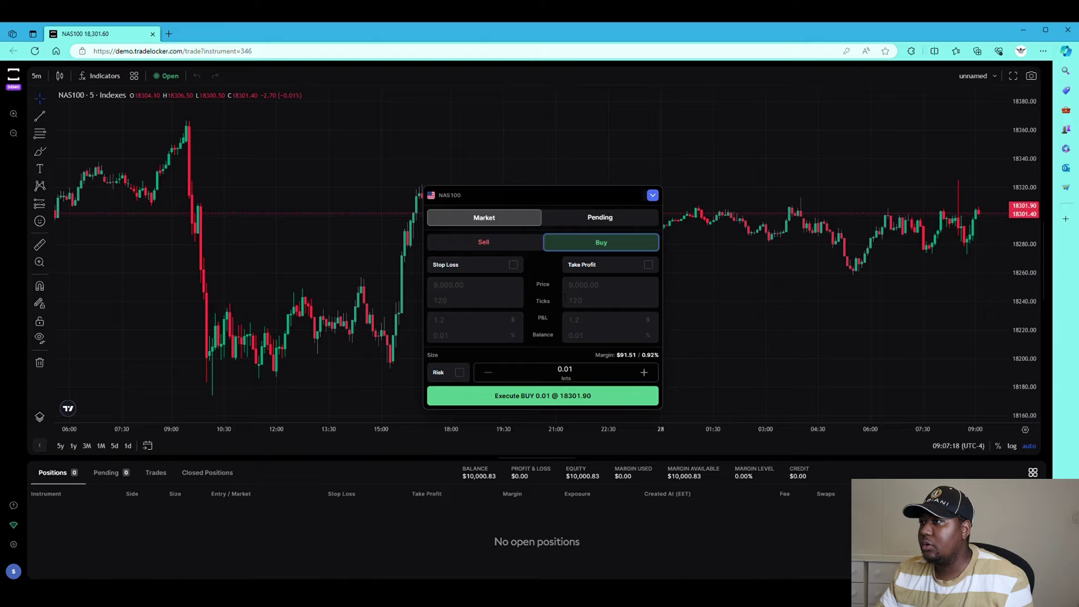
Enable stop loss and take profit on the market buy, placing them on the chart at 18,262.6 and 18,373.09.
left_click(514, 265)
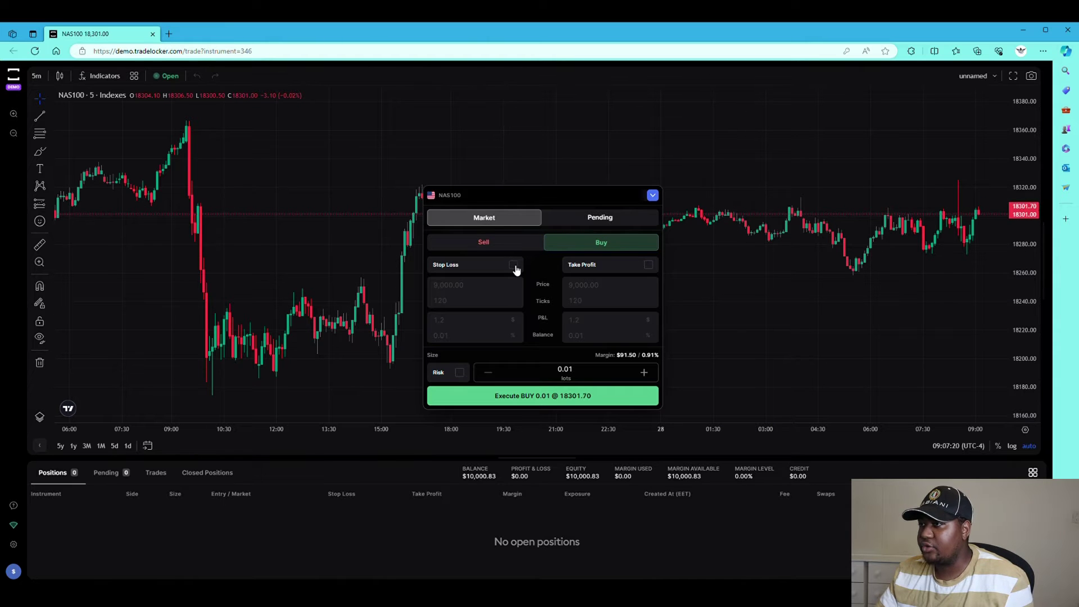
left_click(650, 265)
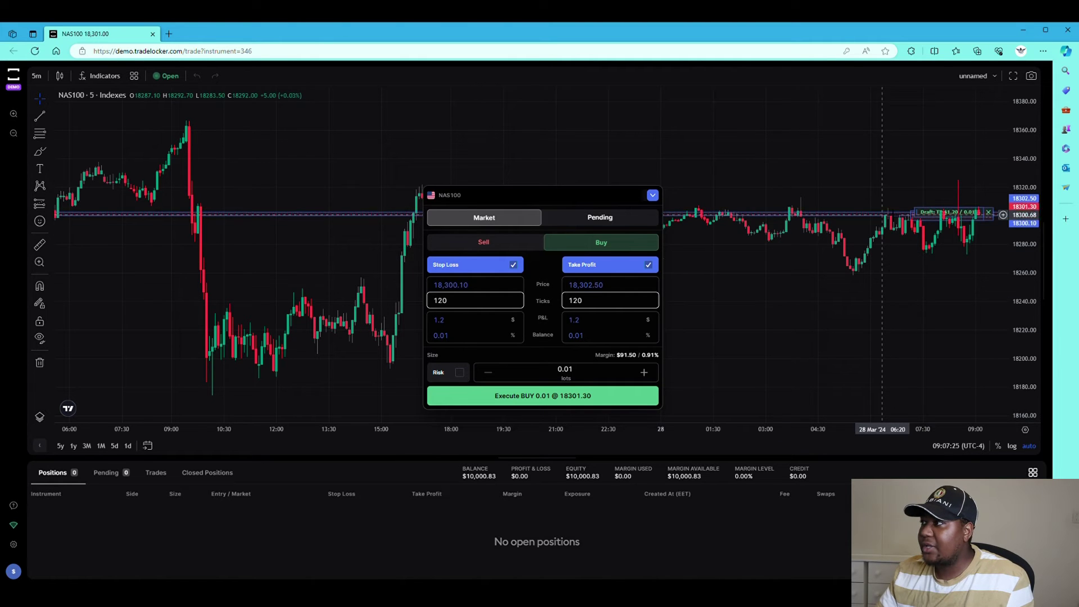
left_click_drag(937, 214, 947, 147)
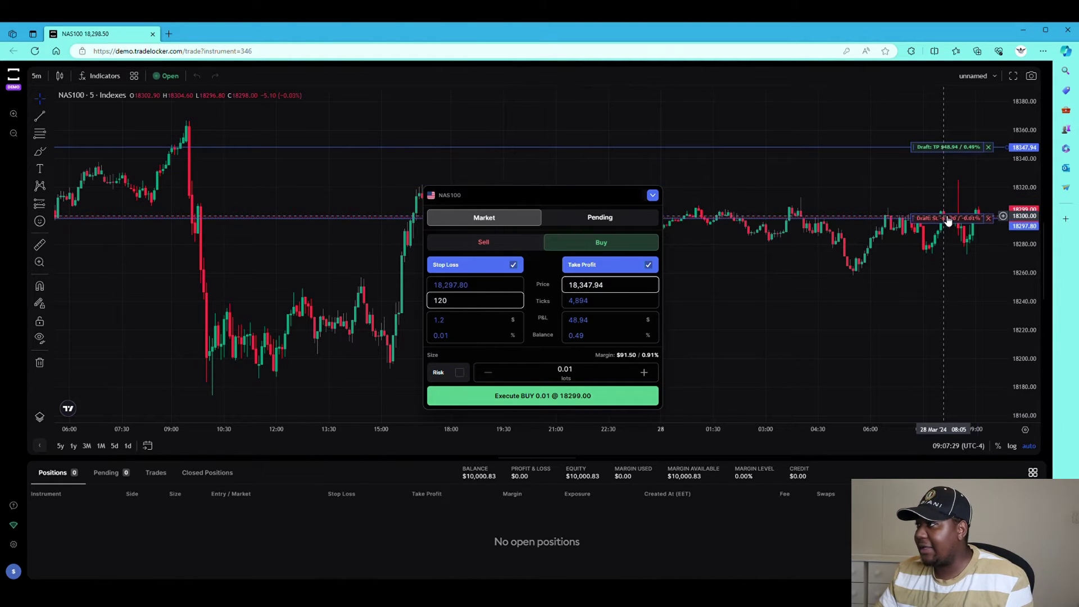
left_click_drag(948, 224, 953, 266)
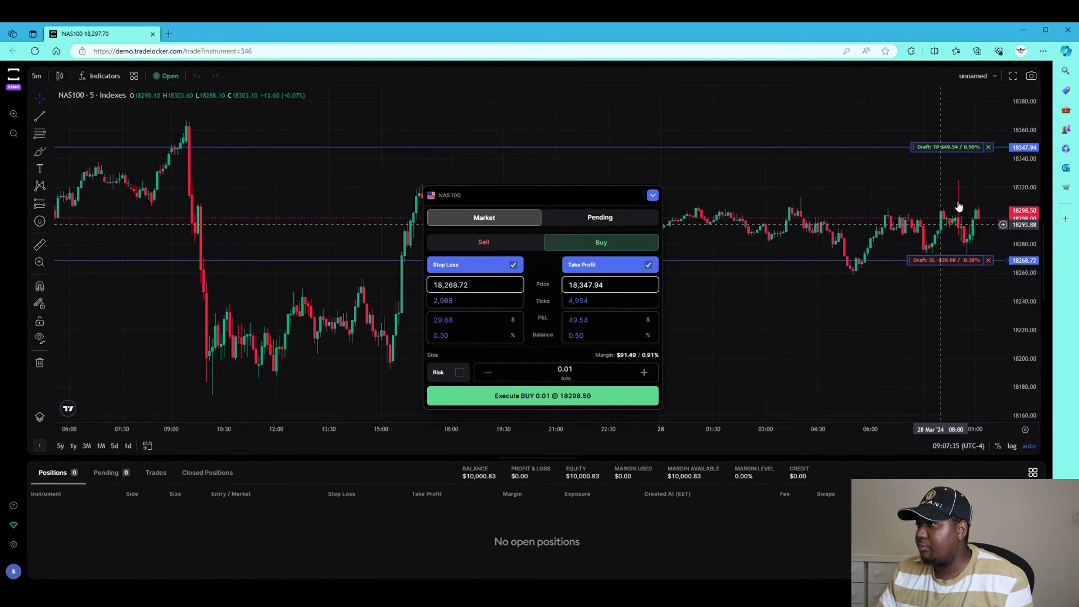
left_click_drag(945, 155, 951, 118)
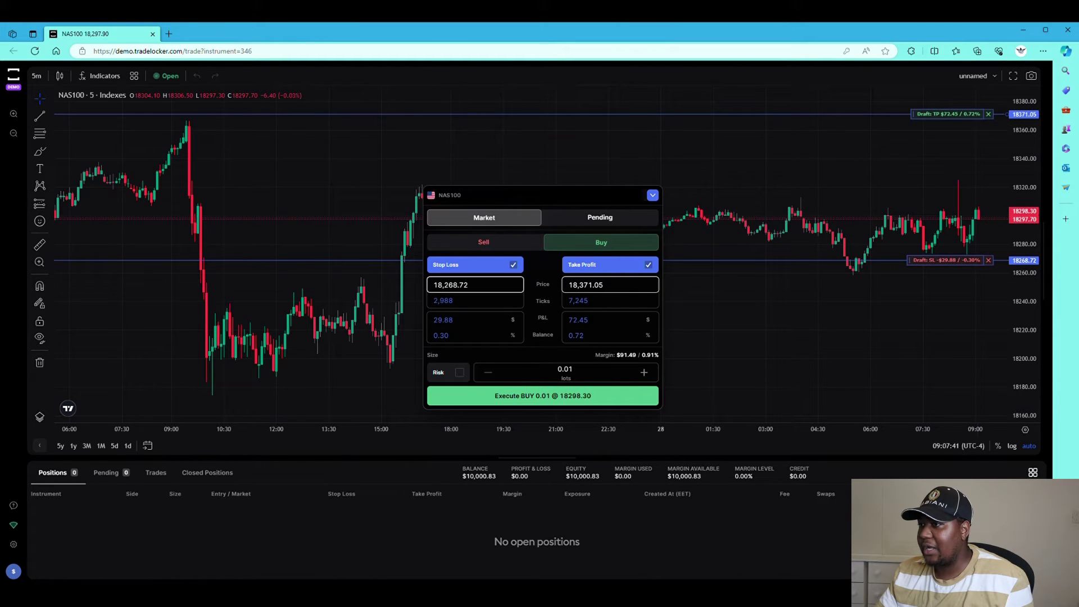
mouse_move(946, 119)
left_mouse_down()
mouse_move(957, 141)
mouse_move(956, 112)
left_mouse_up()
mouse_move(966, 263)
left_mouse_down()
mouse_move(970, 297)
mouse_move(969, 270)
left_mouse_up()
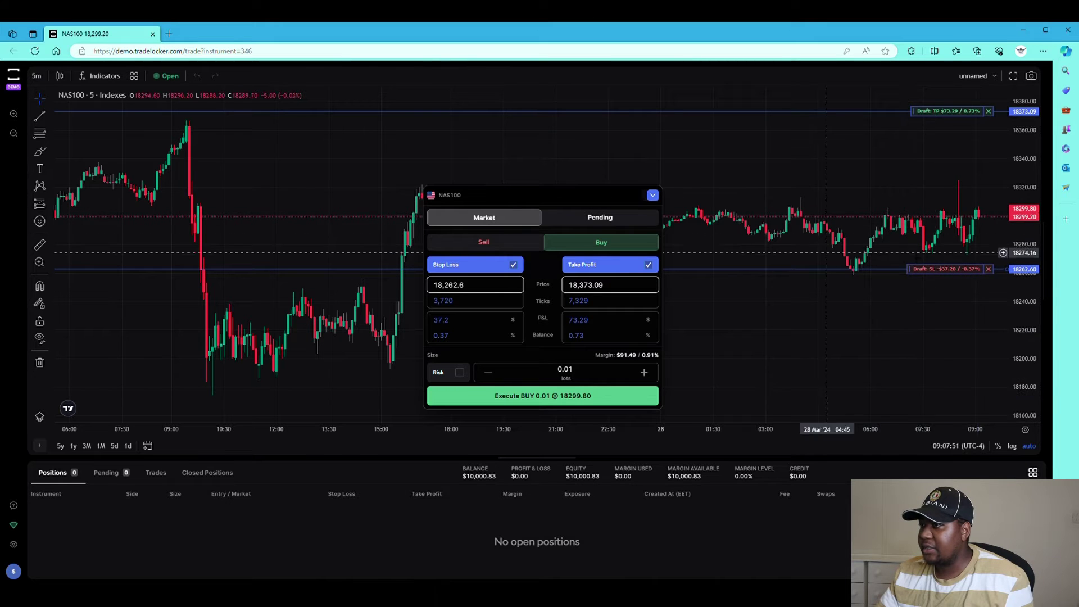
Make the buy order pending with an entry price of 18,311.22, and collapse the ticket to its compact form below the price lines.
left_click(597, 218)
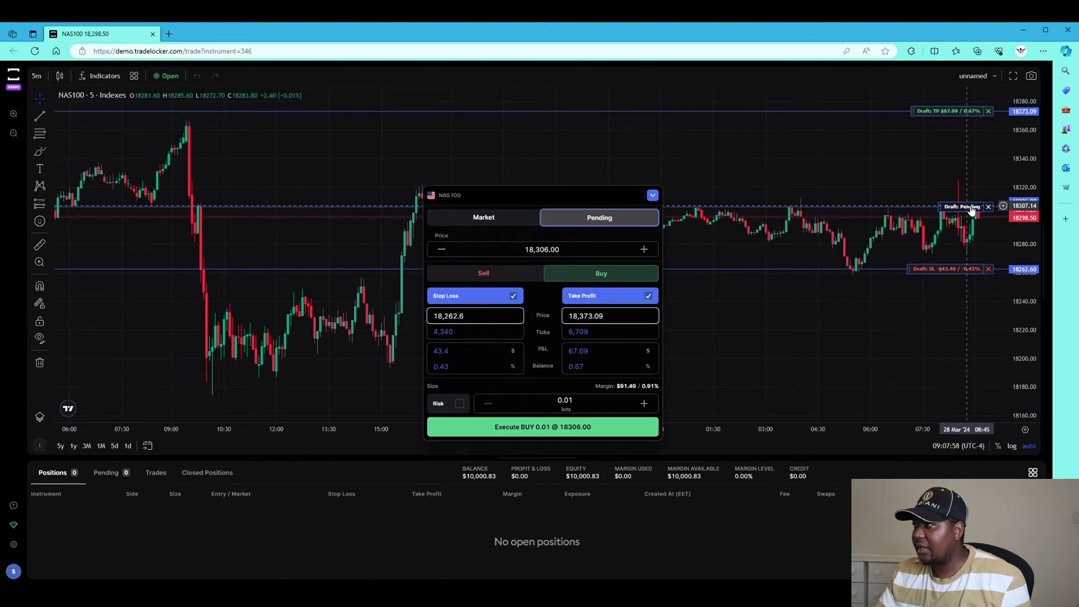
mouse_move(967, 207)
left_mouse_down()
mouse_move(972, 238)
mouse_move(973, 206)
left_mouse_up()
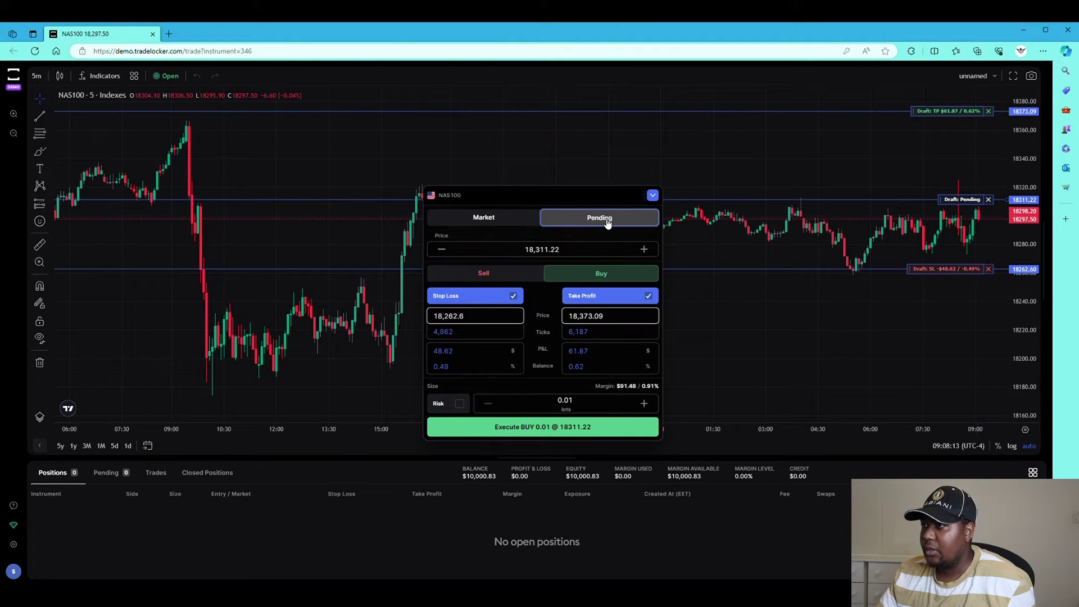
left_click(653, 196)
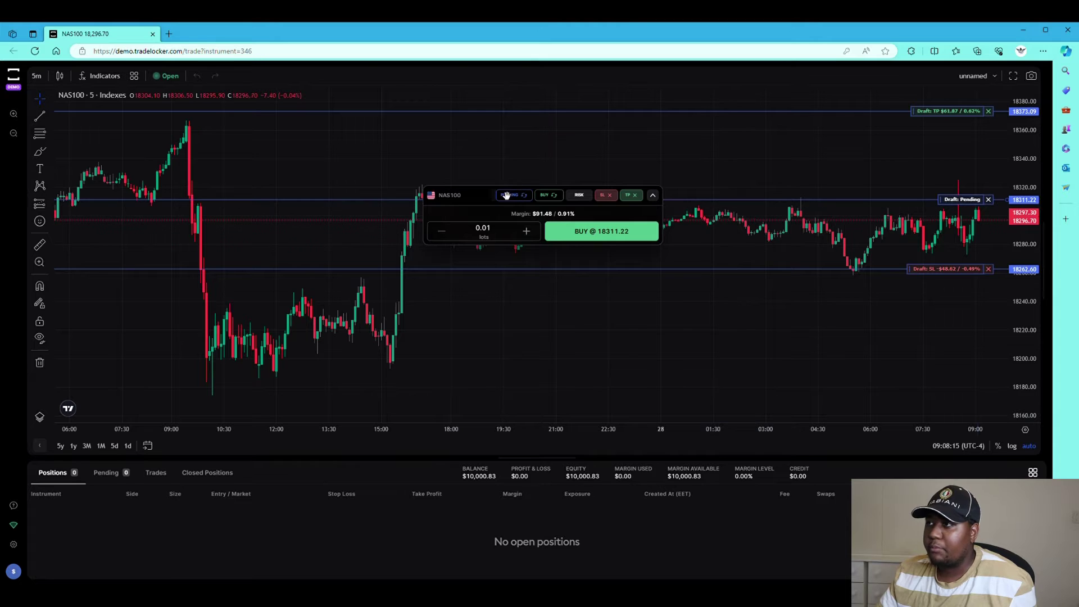
left_click_drag(491, 208, 774, 308)
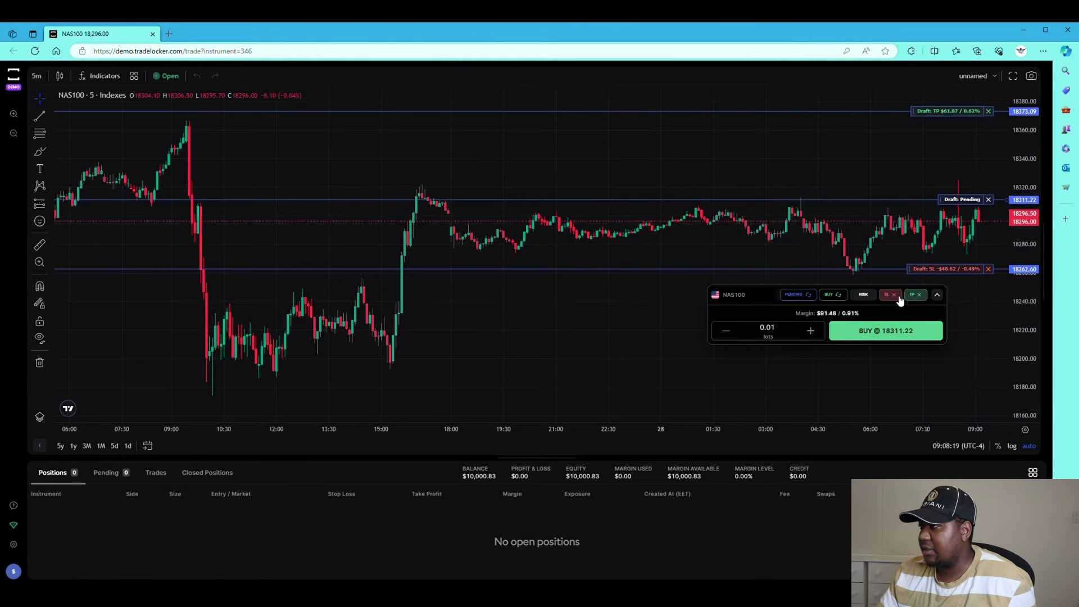
Try the stop loss, take profit and risk toggles in the compact order ticket.
left_click(894, 295)
left_click(918, 296)
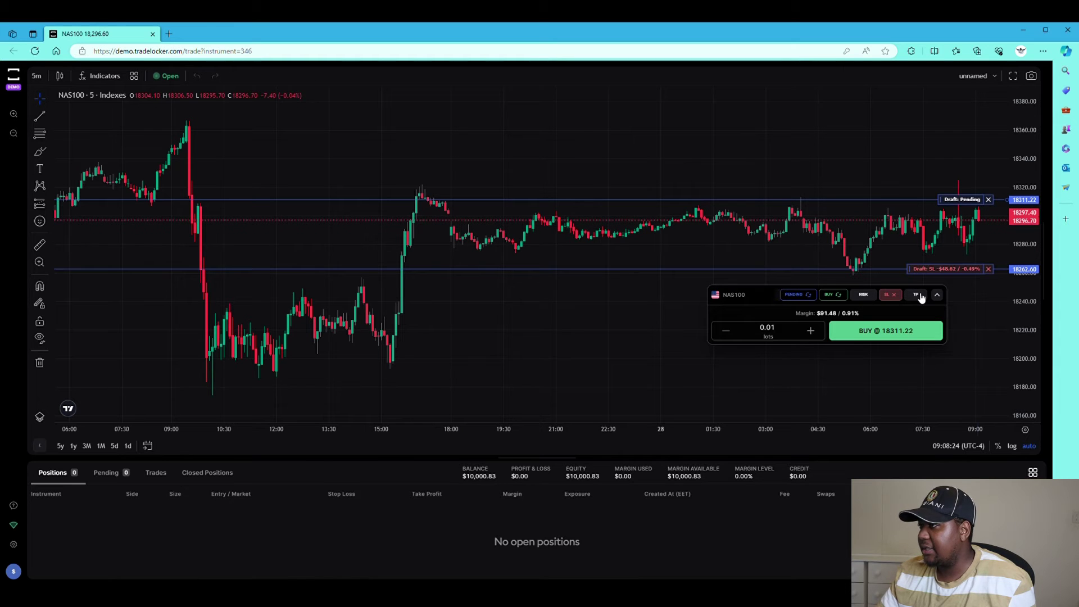
left_click(863, 295)
left_click(866, 295)
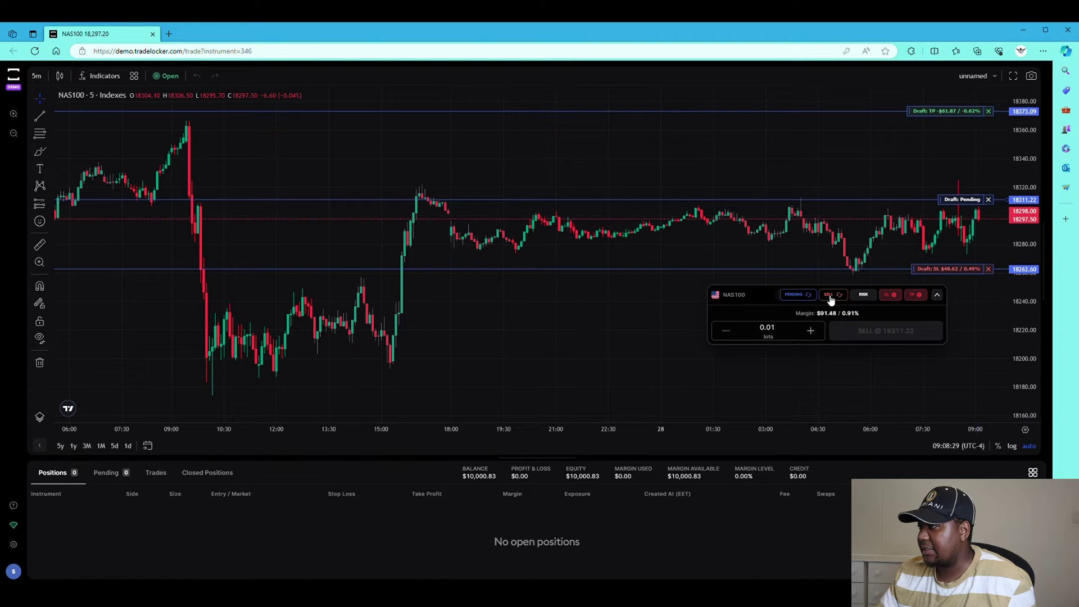
Switch the compact ticket to a market order and back to pending, then change its side to sell.
left_click(802, 297)
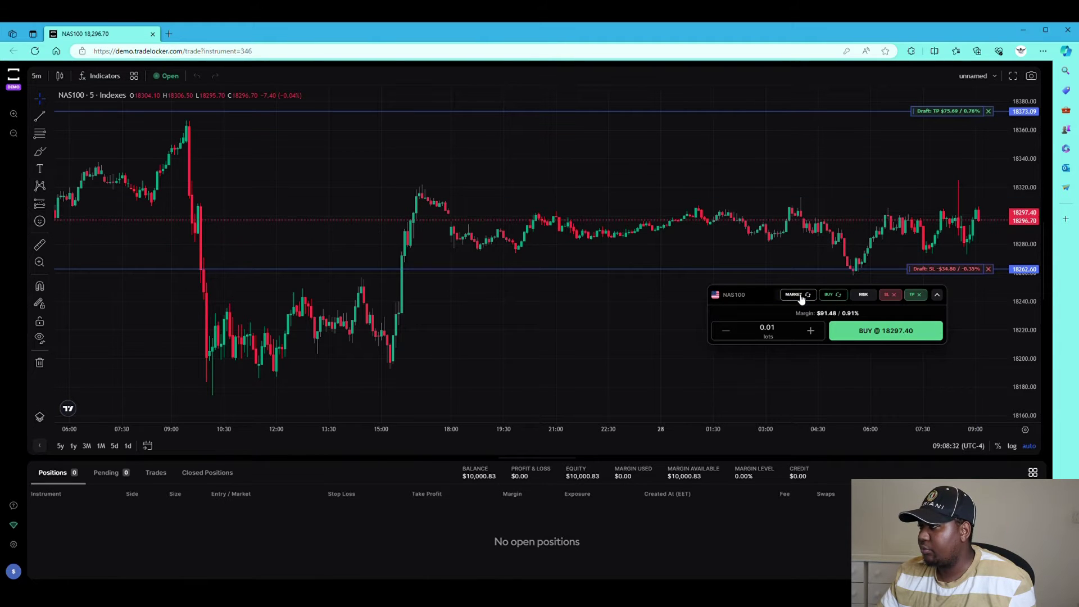
left_click(801, 297)
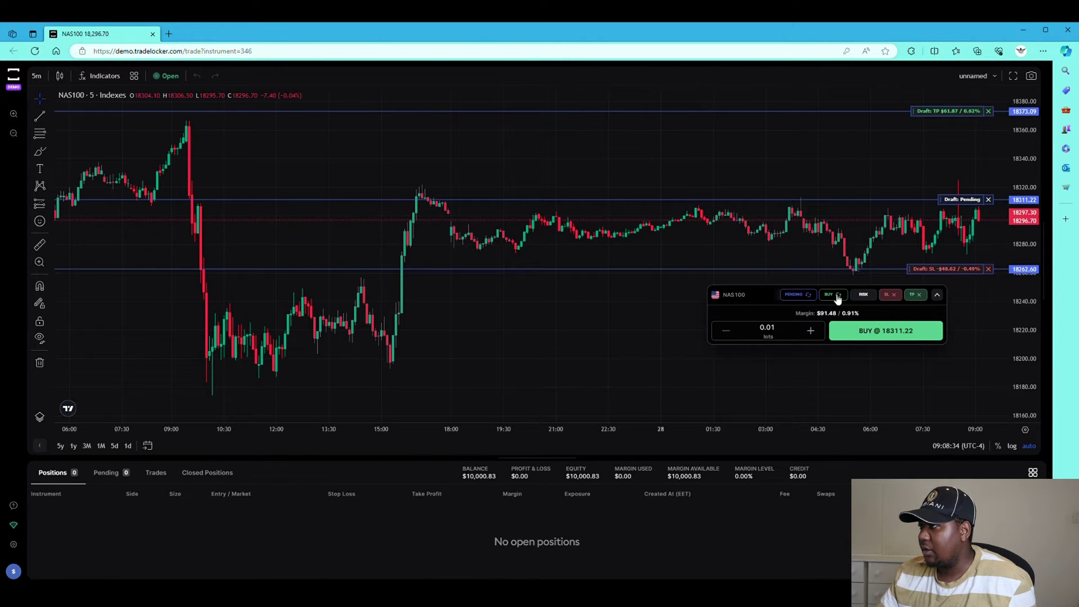
left_click(836, 296)
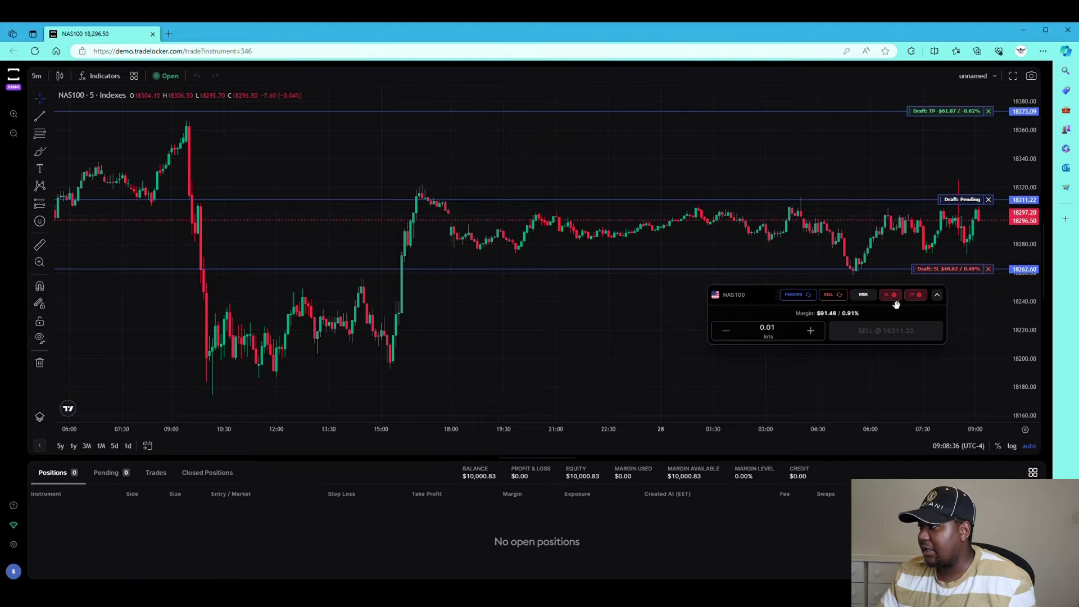
Remove the stop loss and take profit, and return the ticket to a market order in the chart's lower-right corner.
left_click(894, 294)
left_click(912, 297)
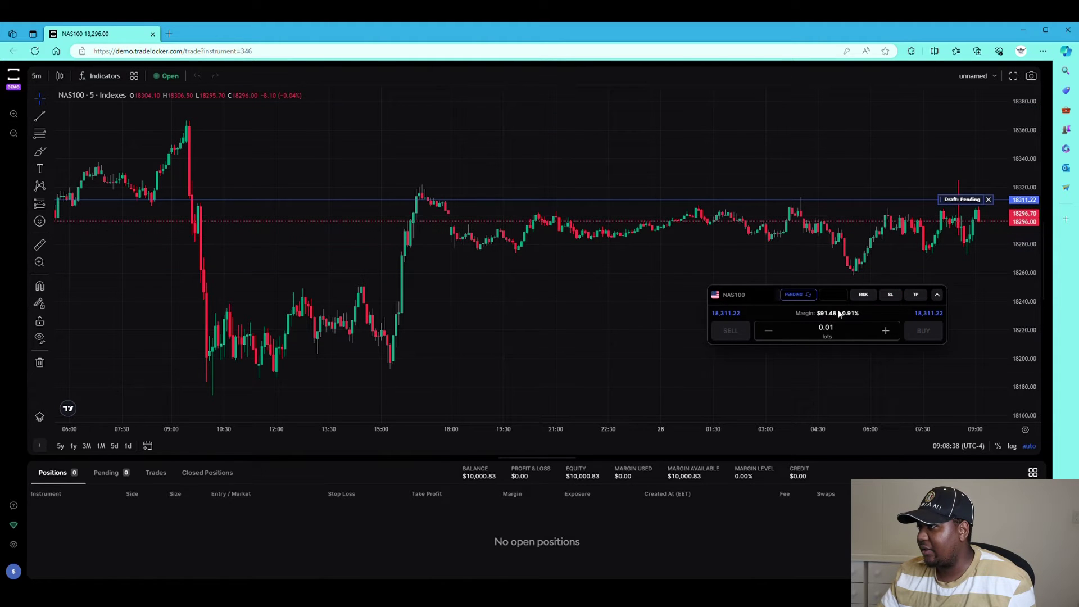
left_click(800, 298)
left_click_drag(773, 300, 834, 365)
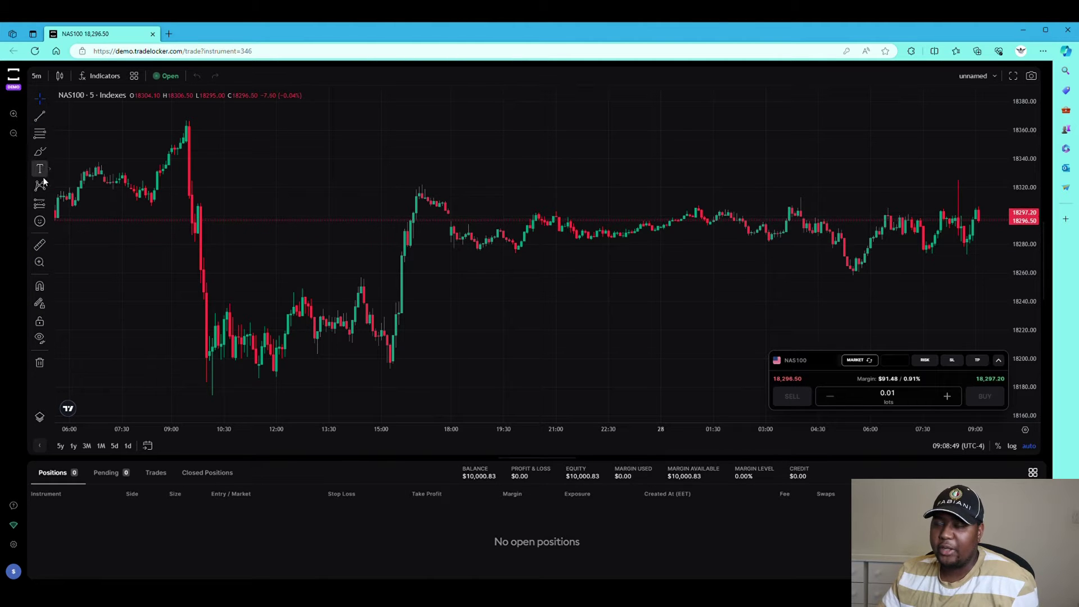
Set the NAS100 chart timeframe to 1 second and bring its newest candles into view.
left_click(42, 75)
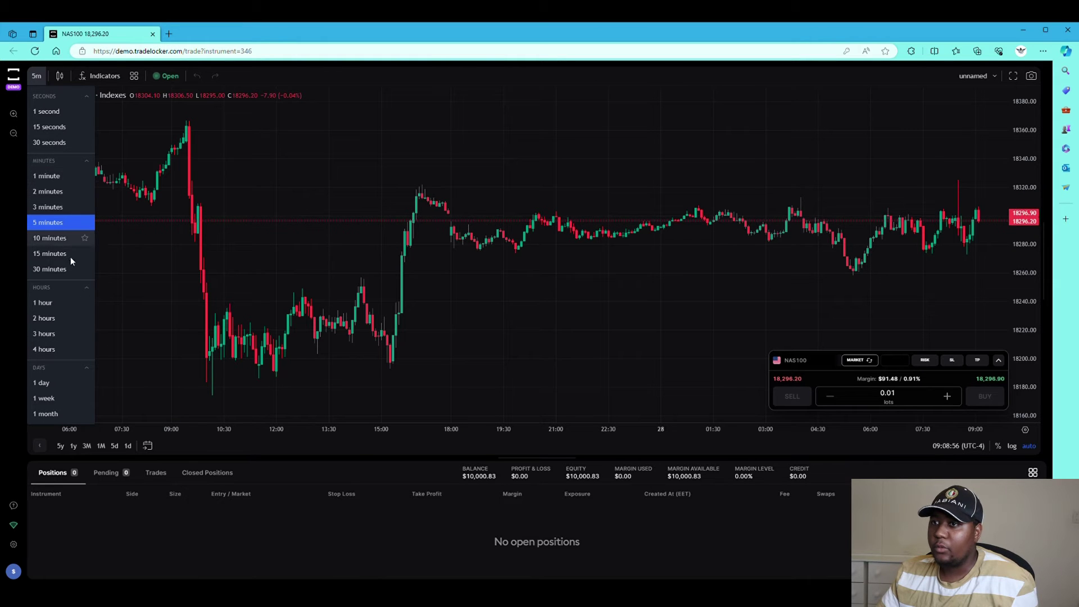
left_click(46, 111)
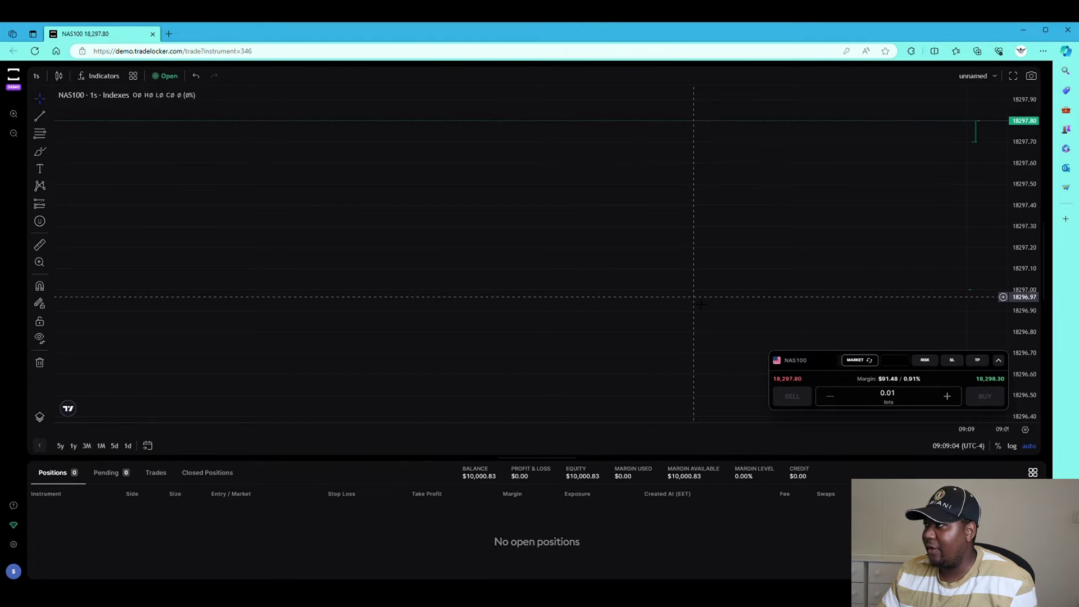
left_click_drag(700, 304, 400, 285)
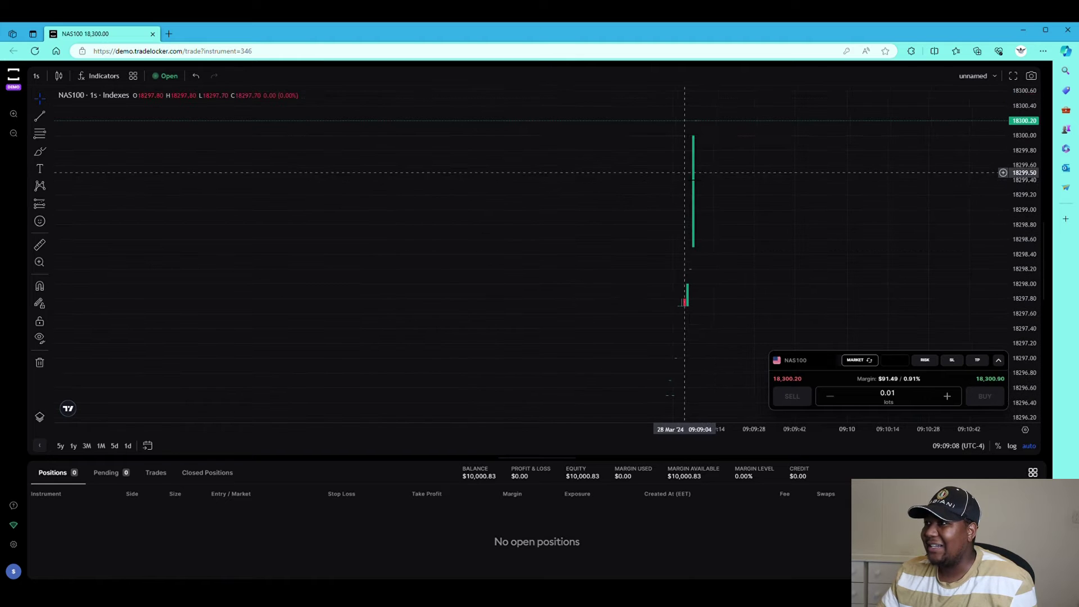
Change the chart timeframe to 30 seconds and reset the chart view.
left_click(39, 79)
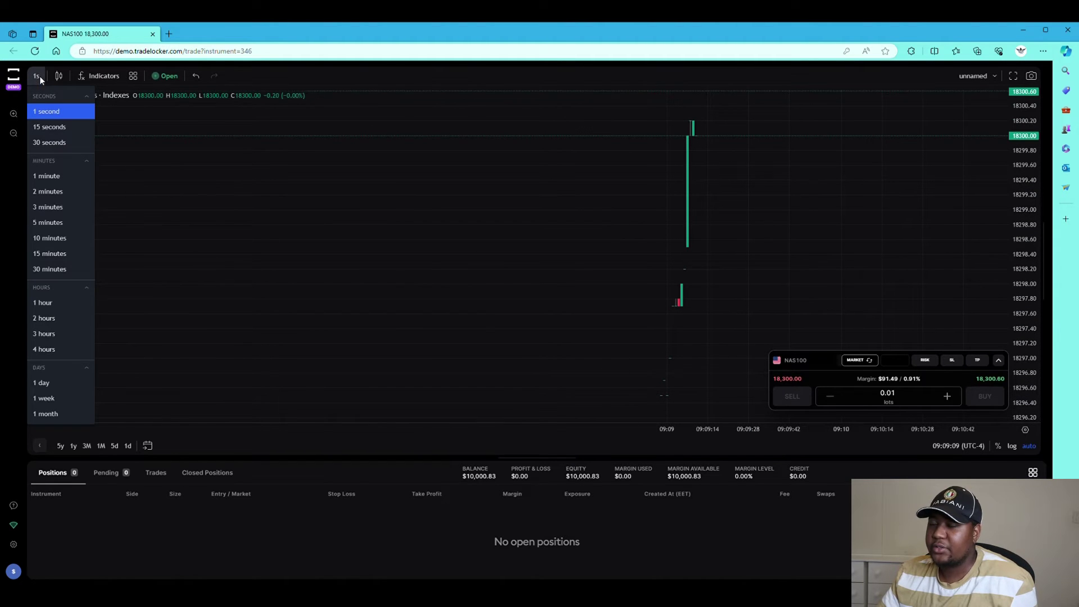
left_click(48, 146)
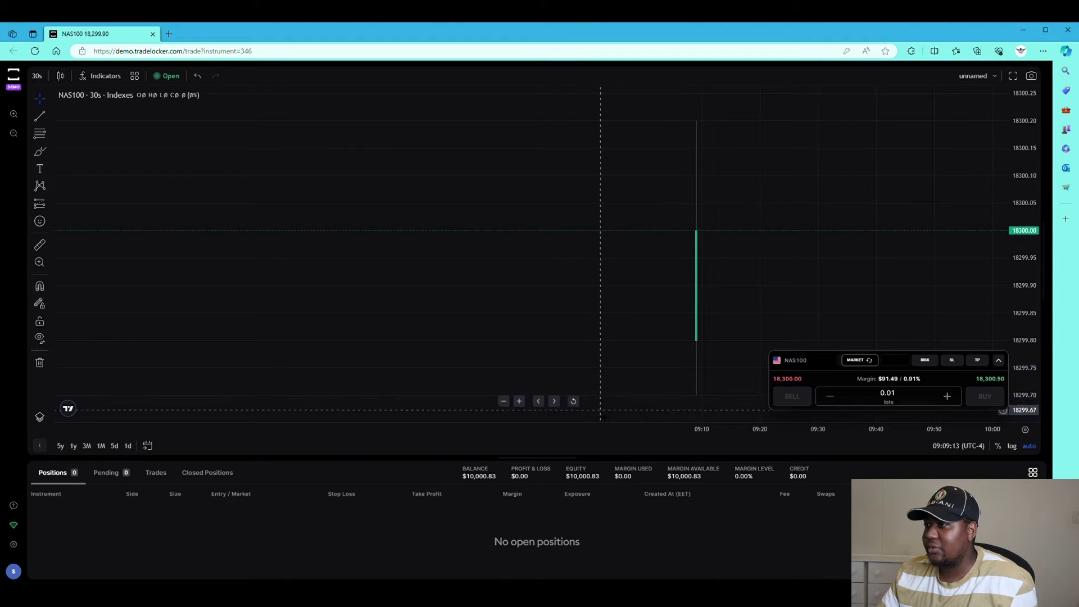
left_click(573, 401)
left_click_drag(631, 282, 448, 277)
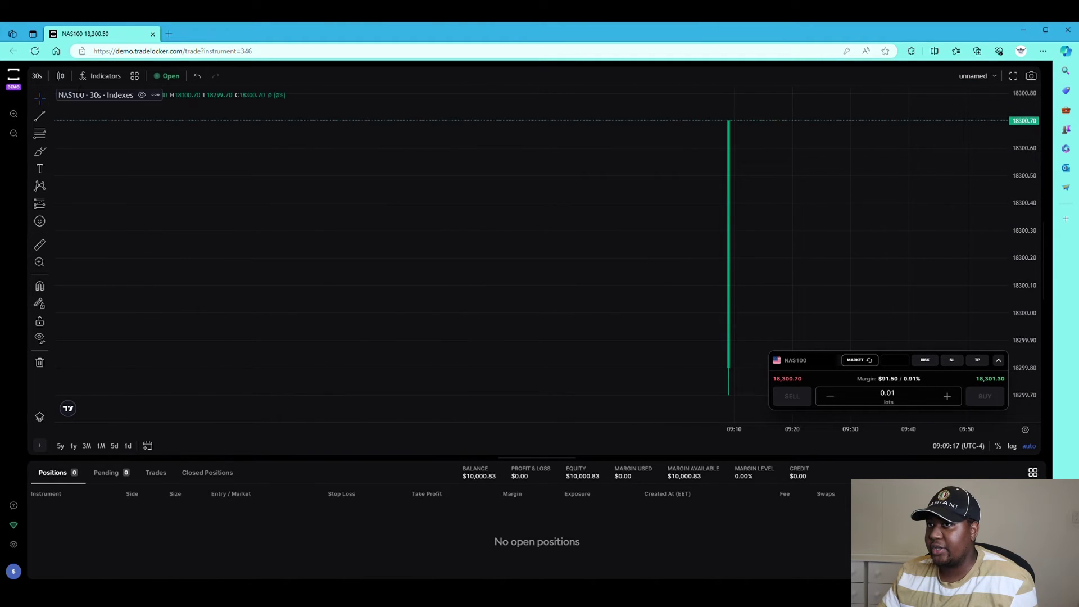
Set the NAS100 chart timeframe to 1 minute and reopen the list of timeframes.
left_click(37, 76)
left_click(64, 175)
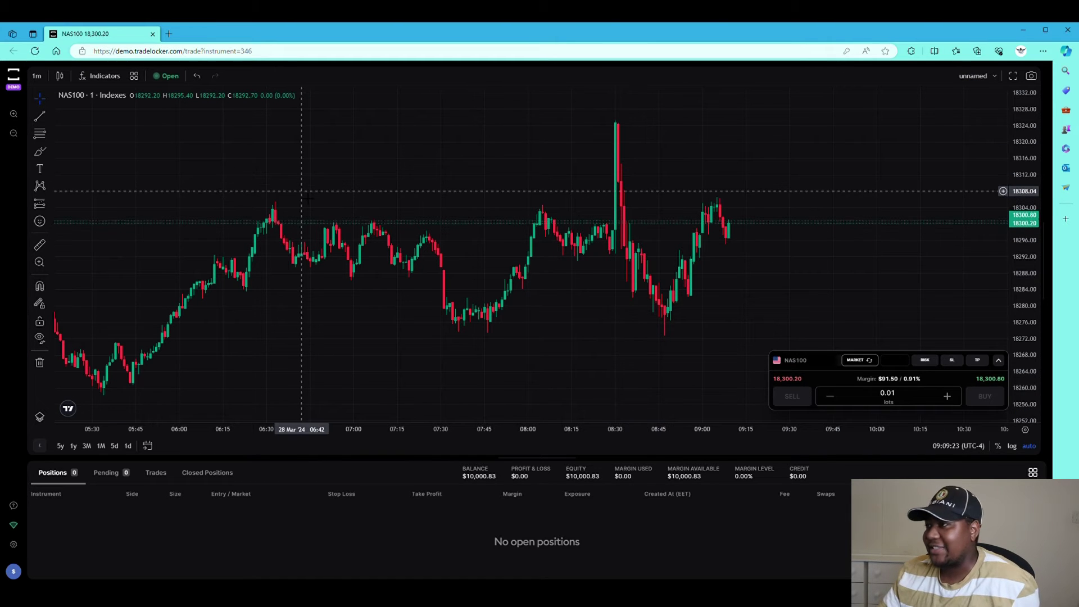
left_click(35, 76)
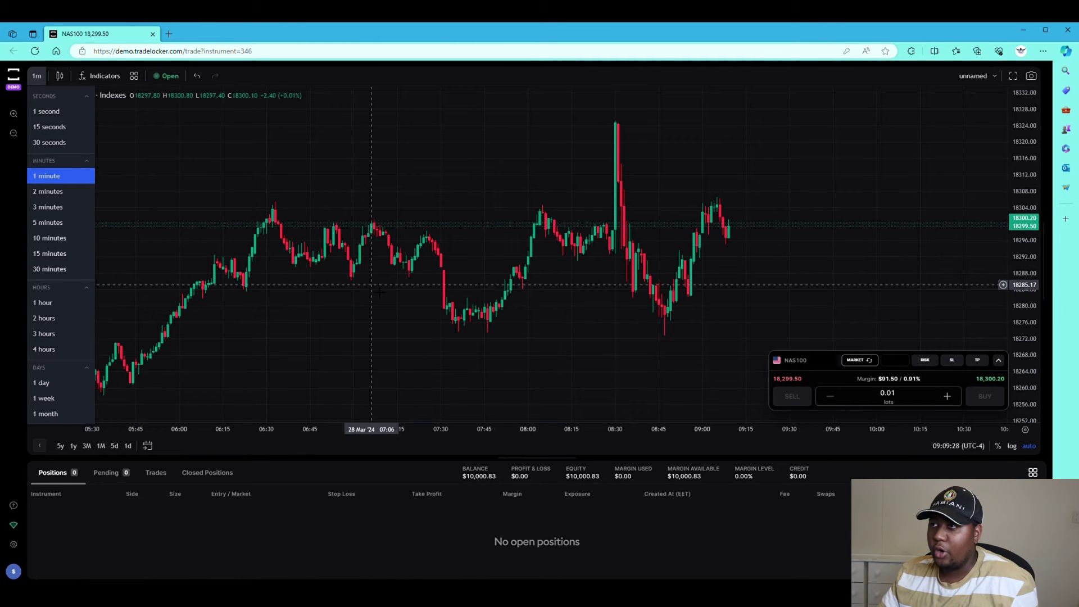
Leave the timeframe list and look through the chart indicators available for NAS100, adding none.
left_click(303, 186)
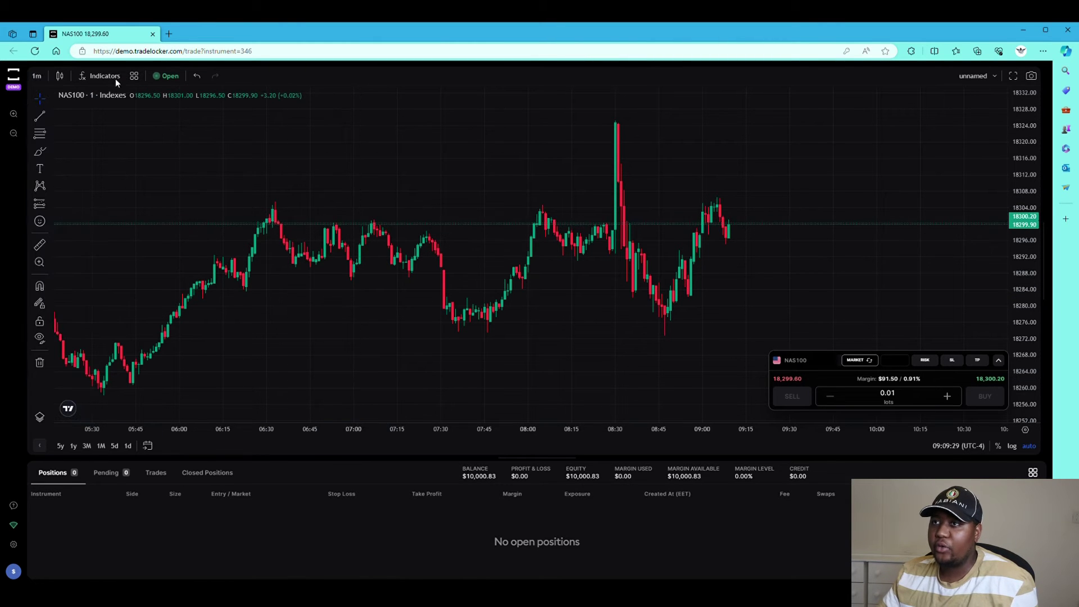
left_click(110, 74)
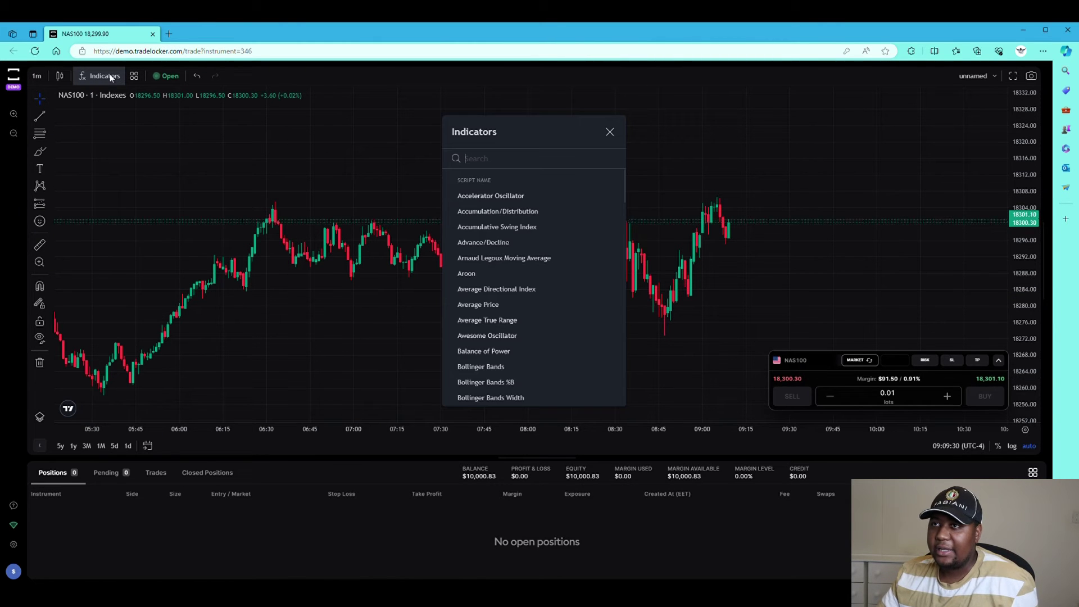
left_click(58, 76)
Try the Bars and Line chart types on the NAS100 chart.
left_click(59, 77)
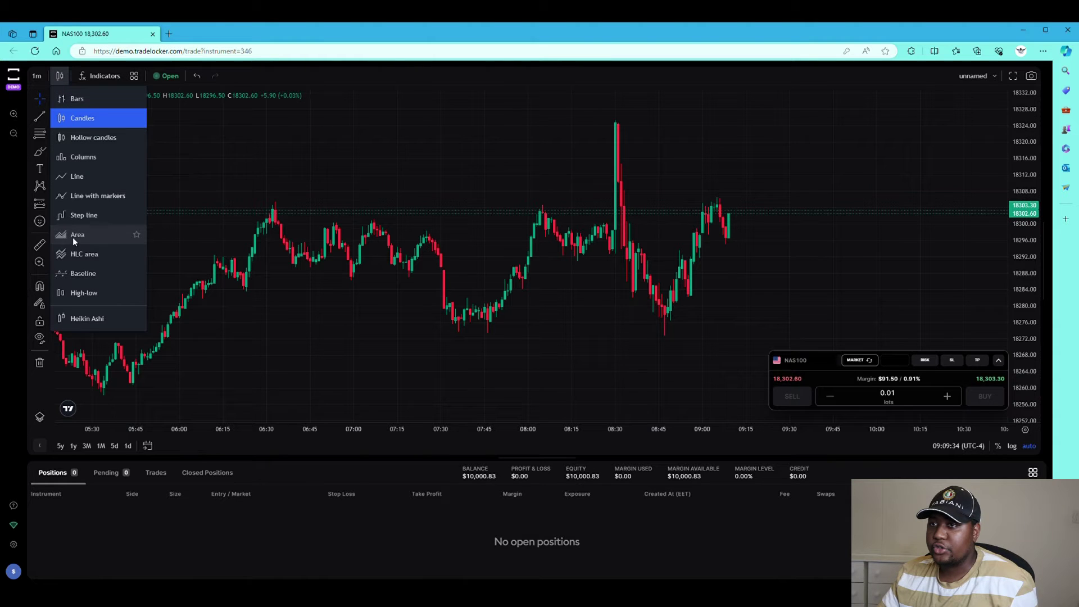
left_click(81, 99)
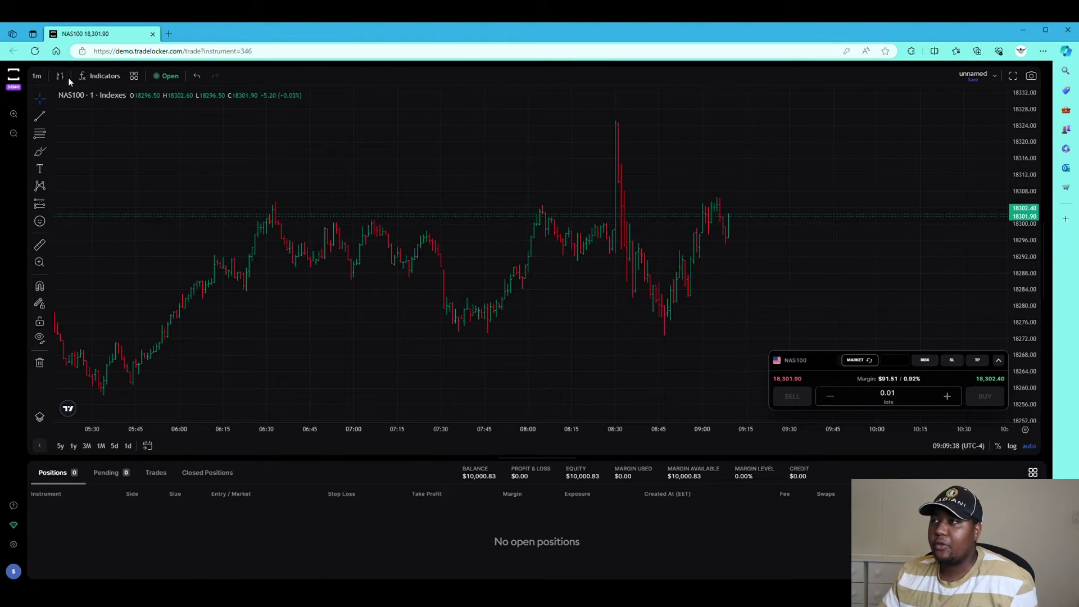
left_click(60, 76)
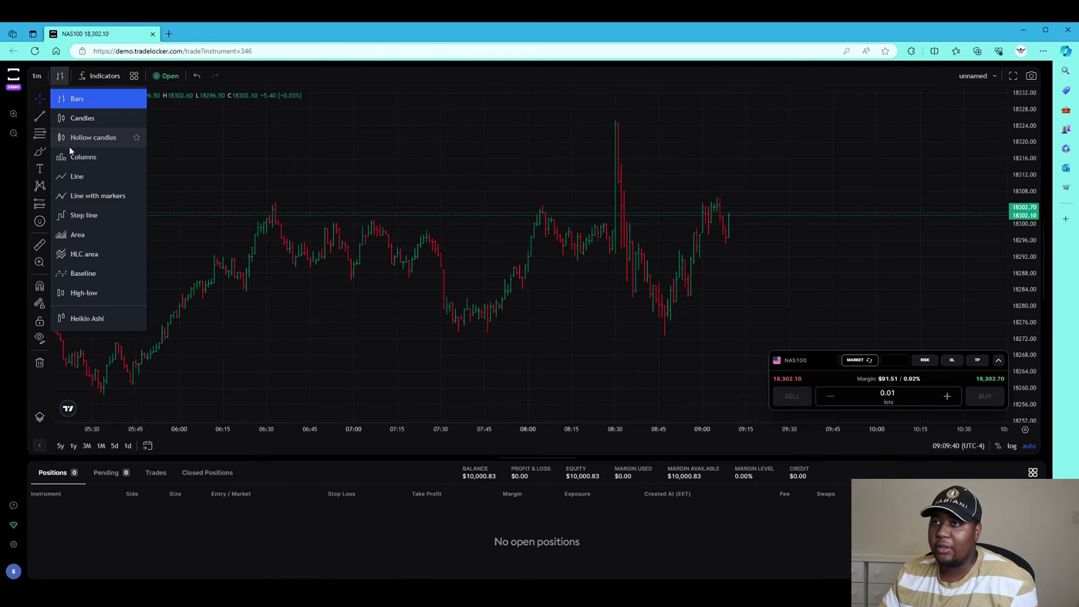
left_click(72, 174)
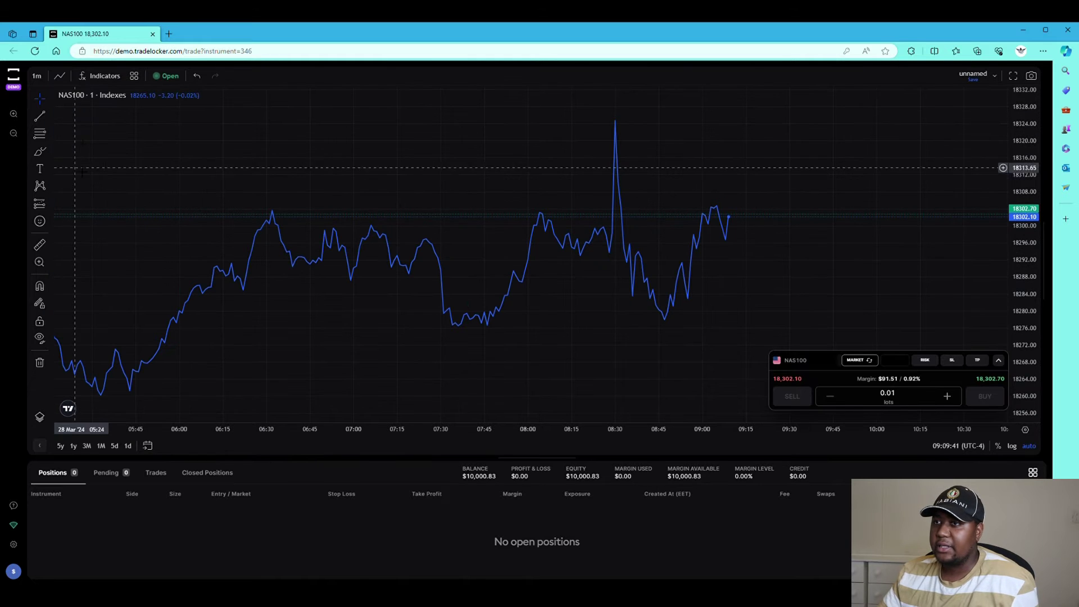
Try the Columns chart type on NAS100, and return the chart to Candles.
left_click(55, 76)
left_click(99, 157)
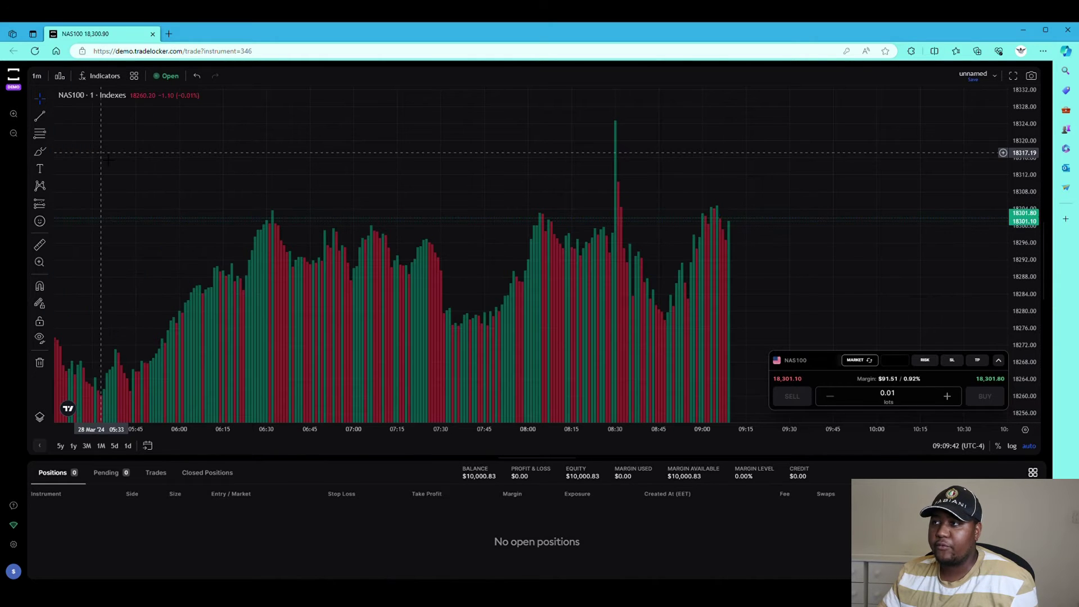
left_click(60, 76)
left_click(85, 125)
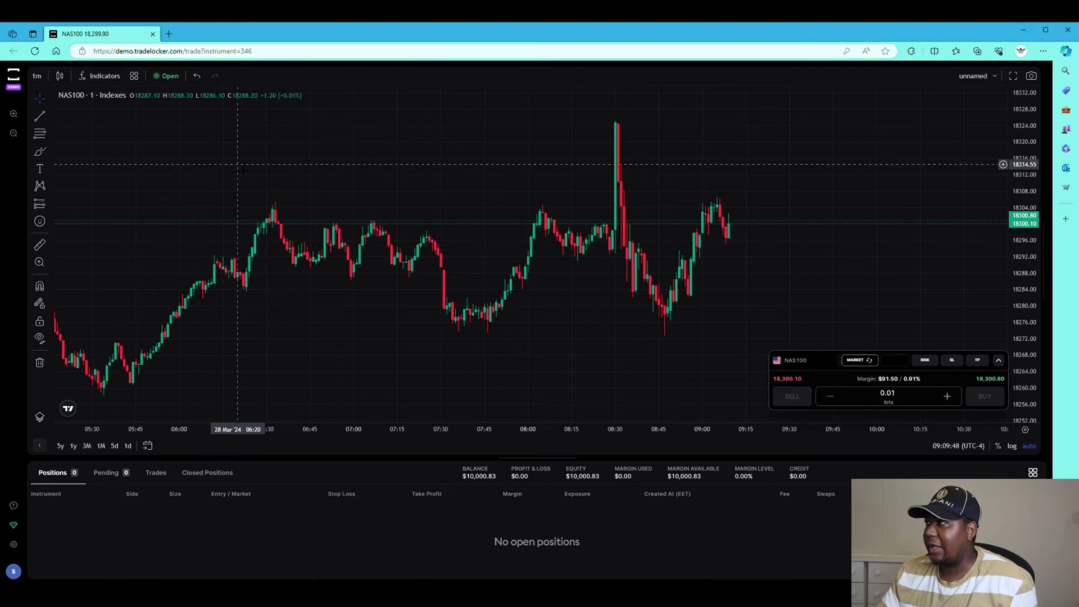
left_click(994, 75)
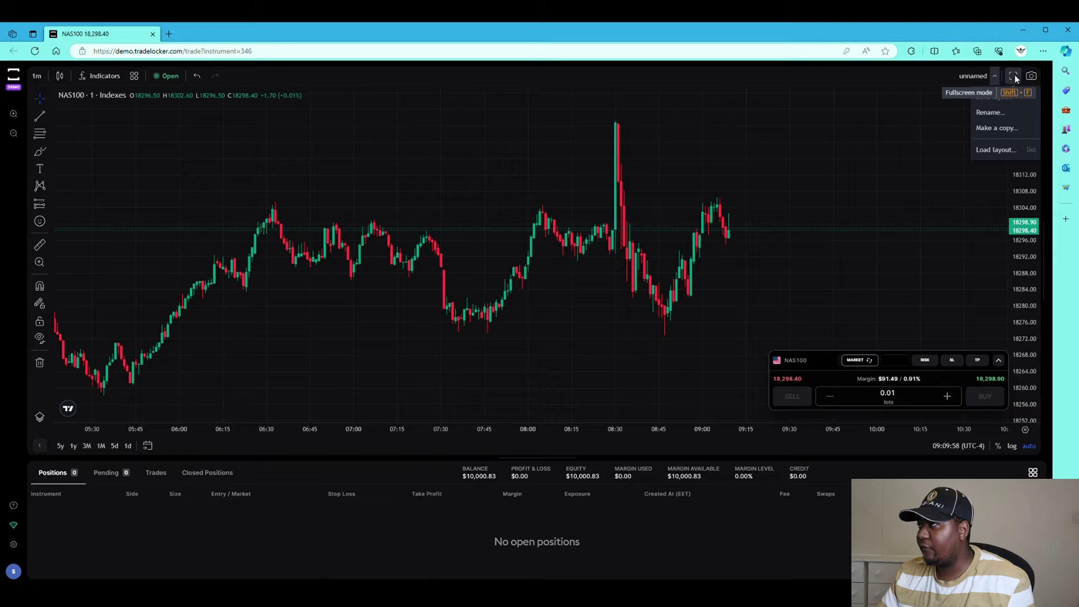
left_click(696, 188)
scroll(437, 241, "down", 3)
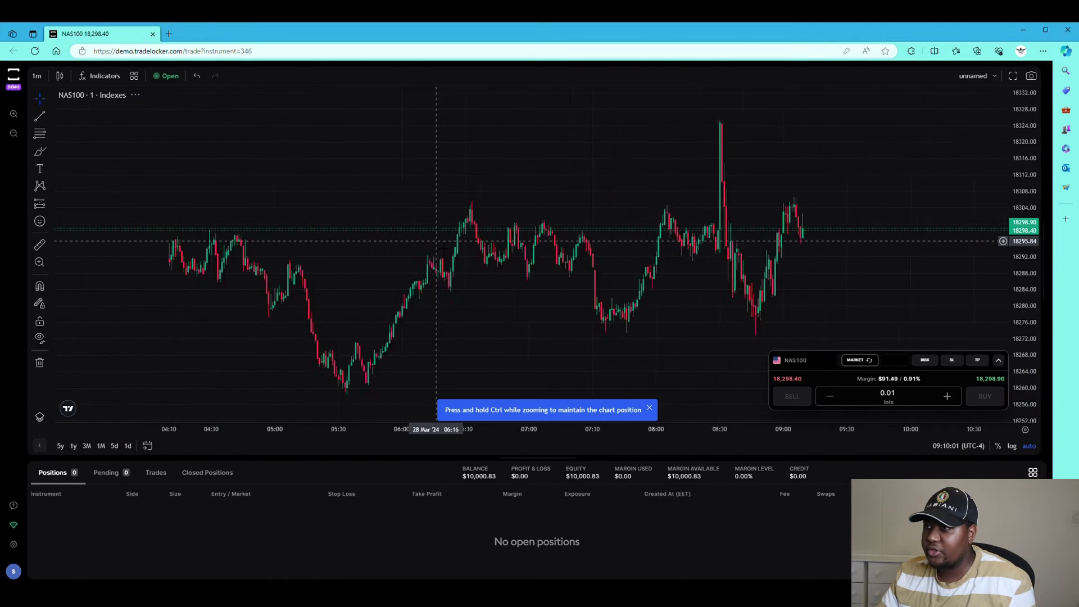
scroll(438, 241, "up", 2)
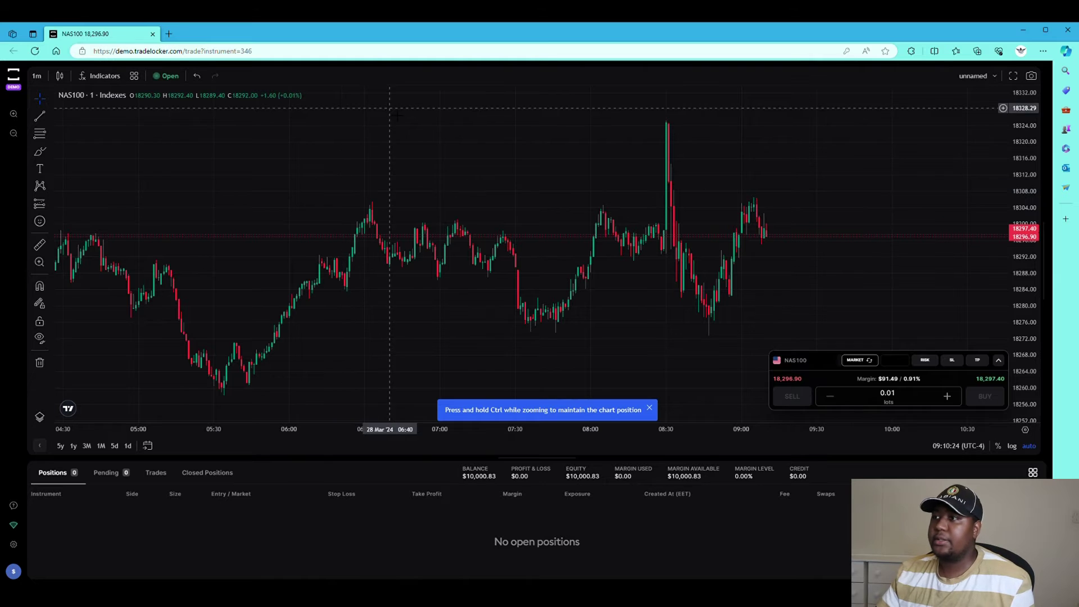
In the chart settings, change the rising candles' body, borders and wick to light yellow.
right_click(482, 143)
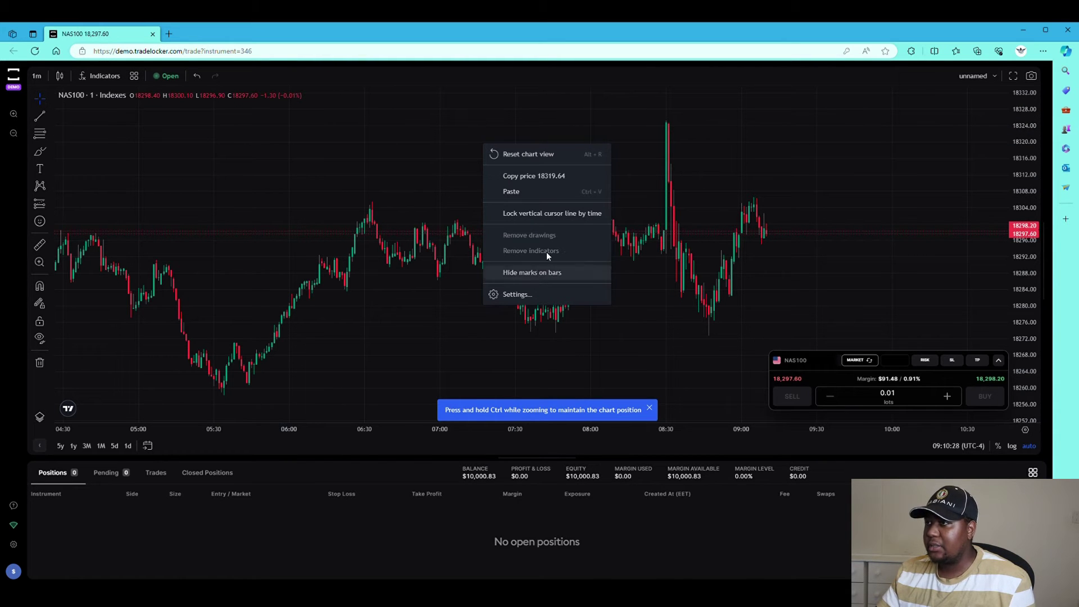
left_click(537, 294)
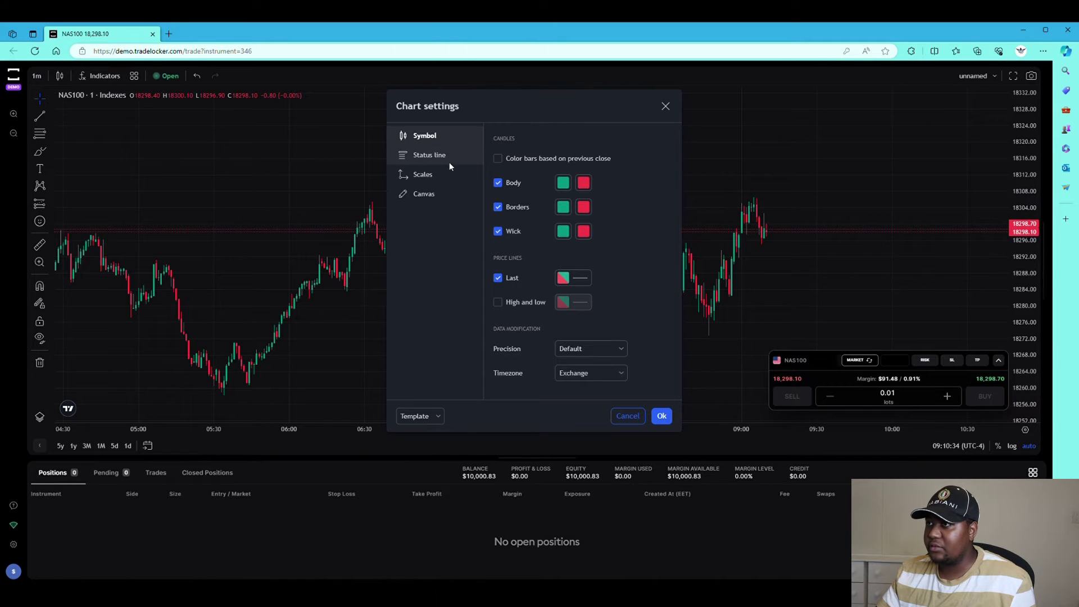
left_click(562, 182)
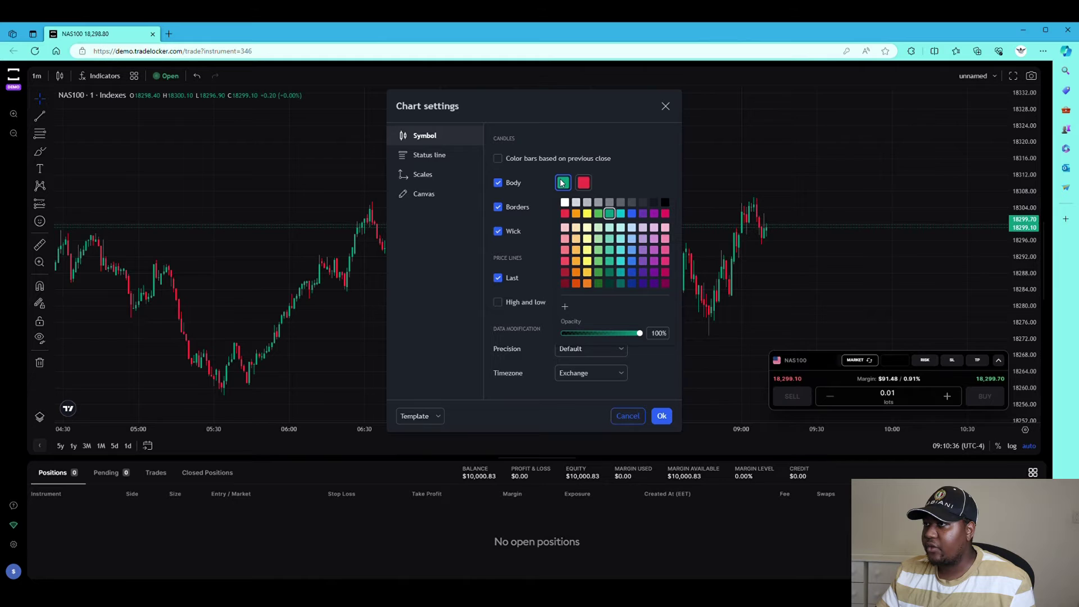
left_click(587, 261)
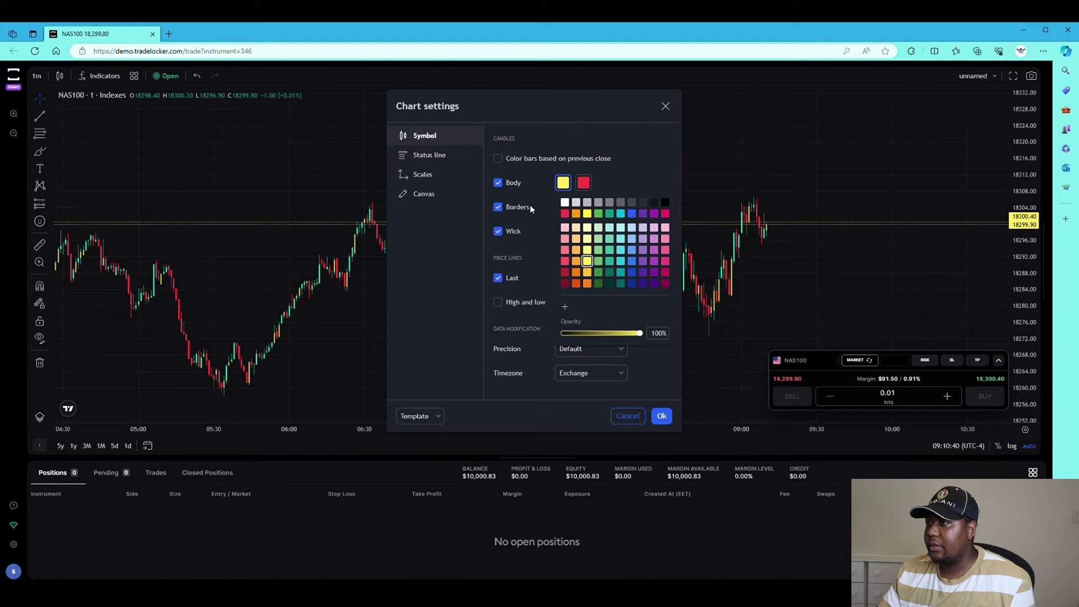
left_click(542, 186)
left_click(562, 206)
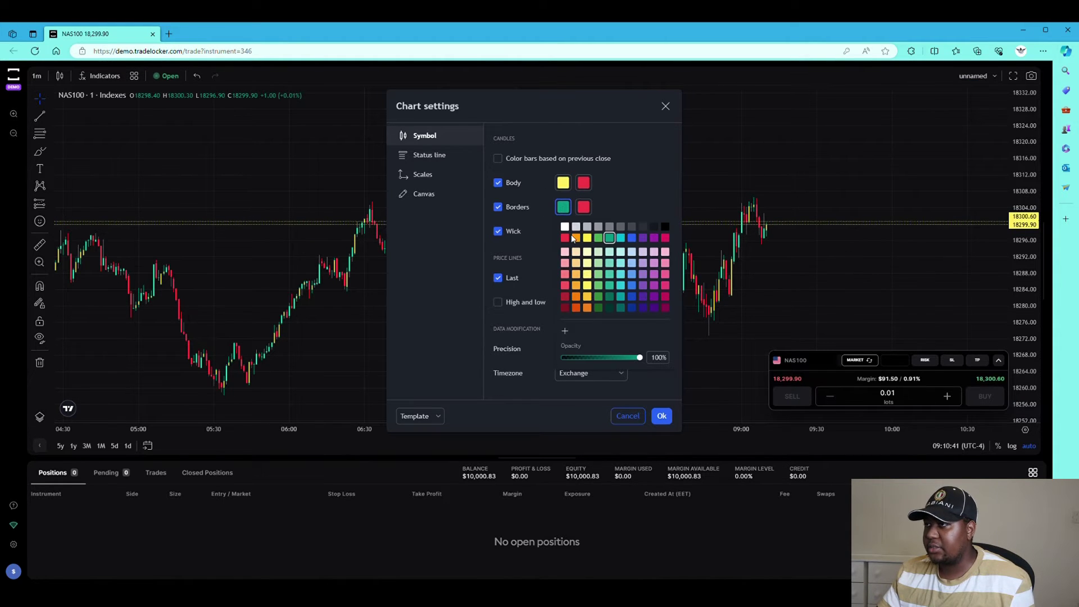
left_click(586, 285)
left_click(538, 225)
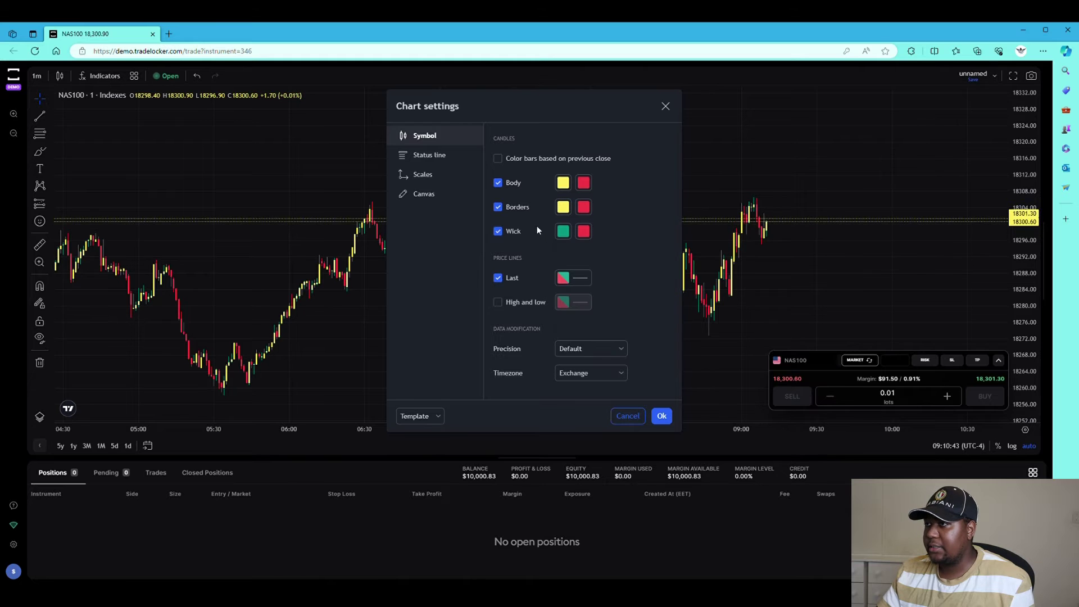
left_click(563, 233)
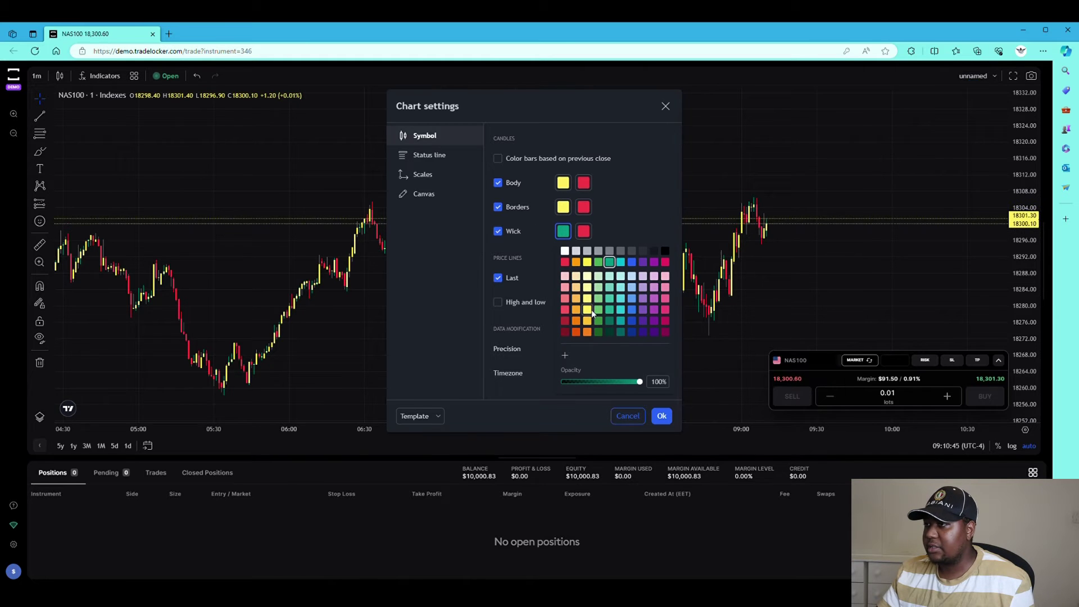
left_click(586, 309)
Change the falling candles' body, borders and wick to grey in the chart settings.
left_click(579, 184)
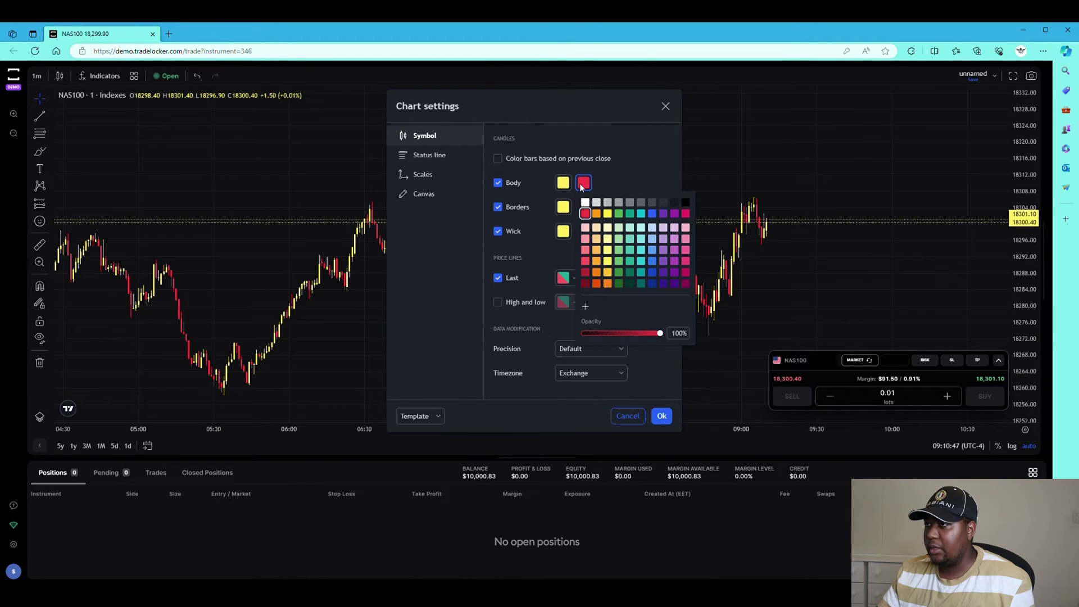
left_click(641, 203)
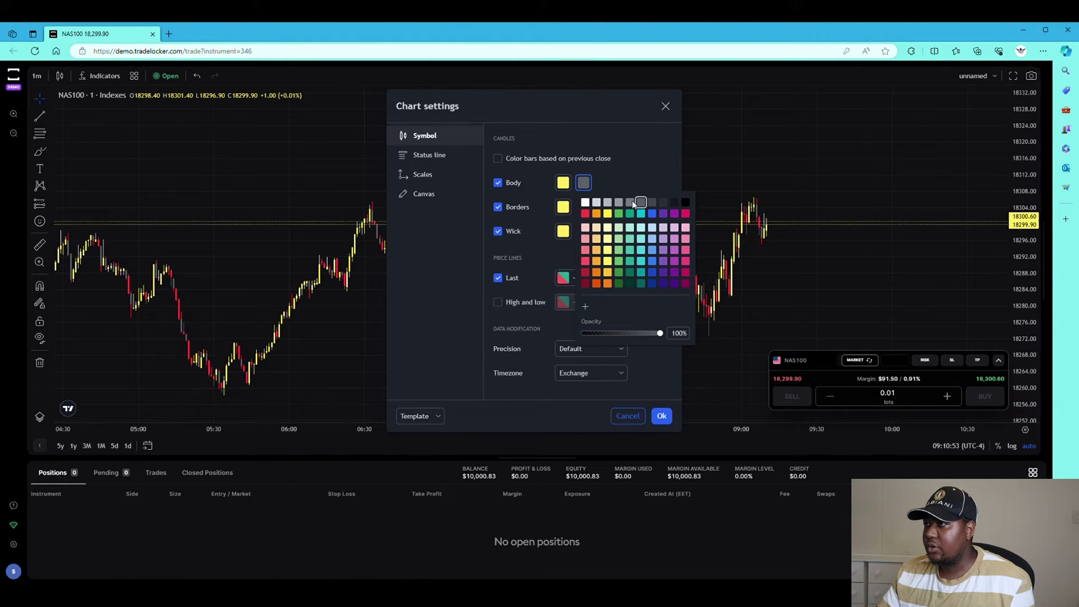
left_click(614, 186)
left_click(585, 207)
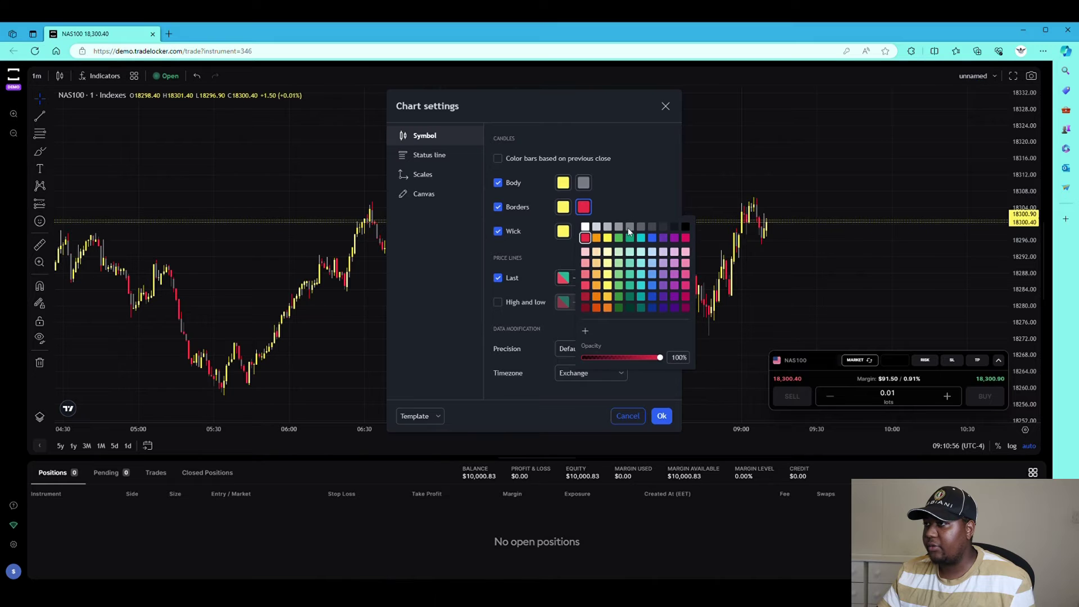
left_click(627, 227)
left_click(621, 192)
left_click(584, 230)
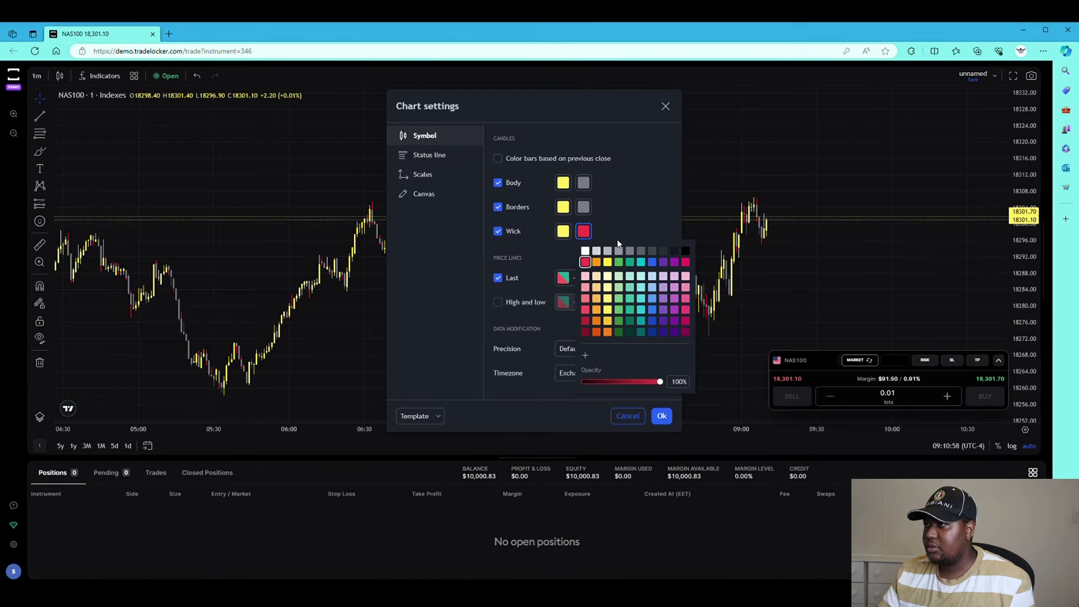
left_click(624, 251)
left_click(636, 209)
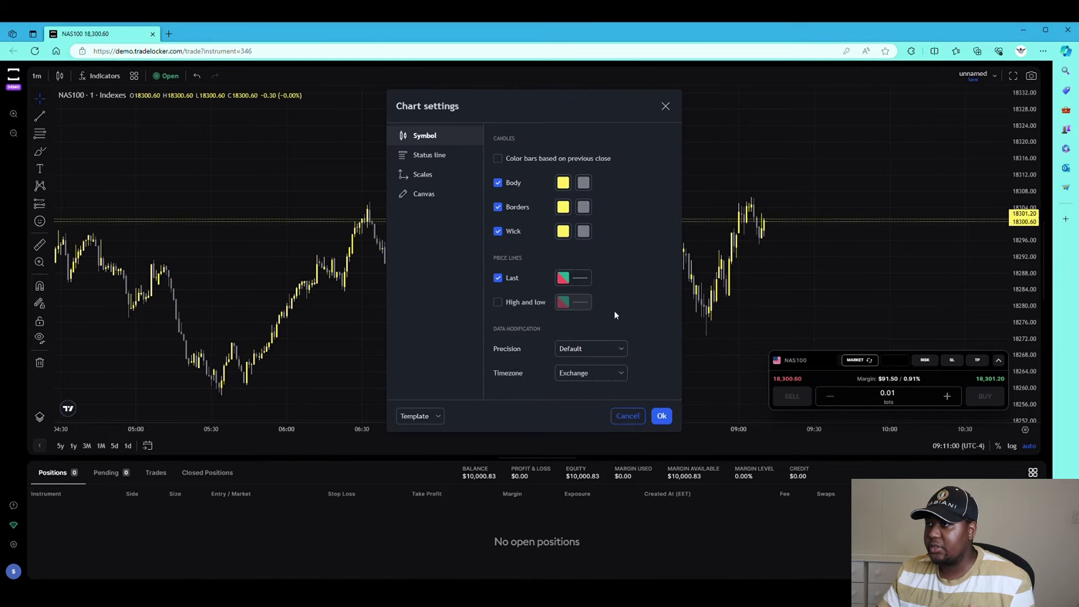
Examine the last price line's colour choices and the status line settings, leaving them as they are.
left_click(562, 281)
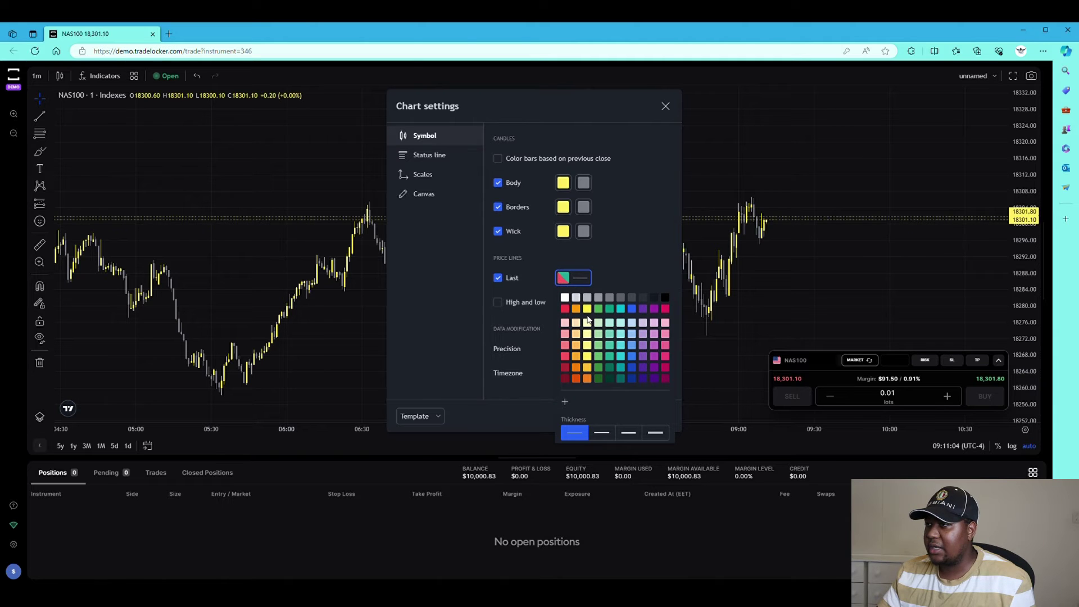
left_click(634, 269)
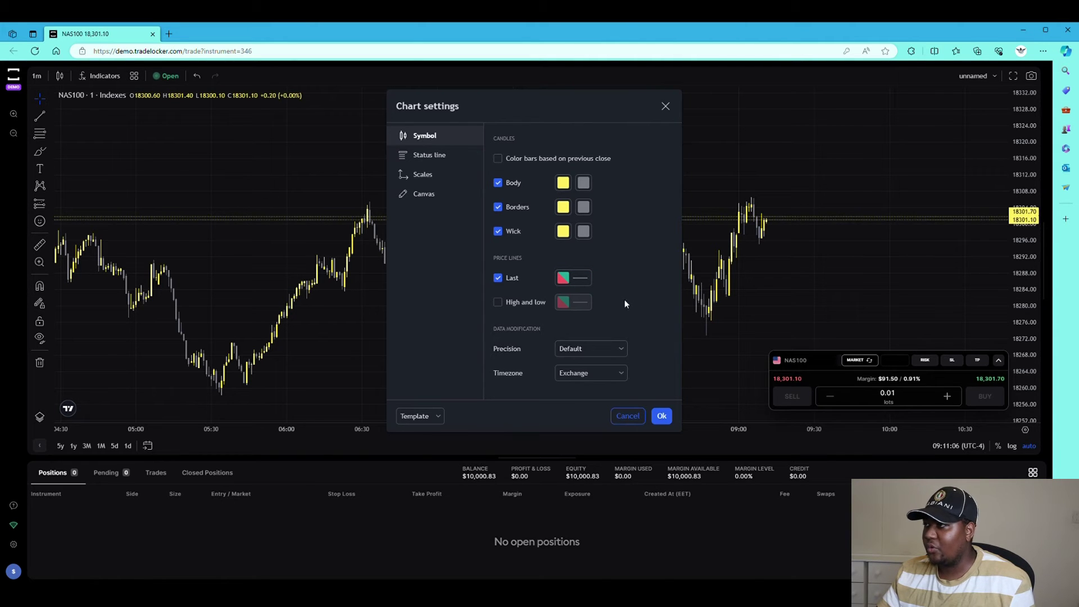
left_click(429, 159)
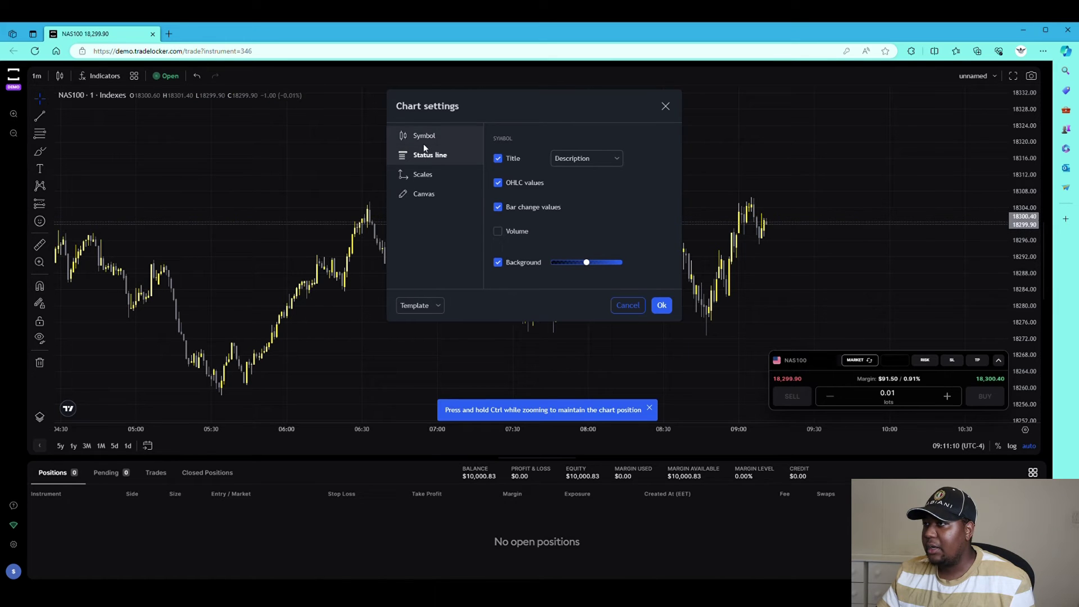
left_click(423, 141)
Enable the symbol name label on the price scale, and move the settings dialog aside to uncover the chart.
left_click(421, 175)
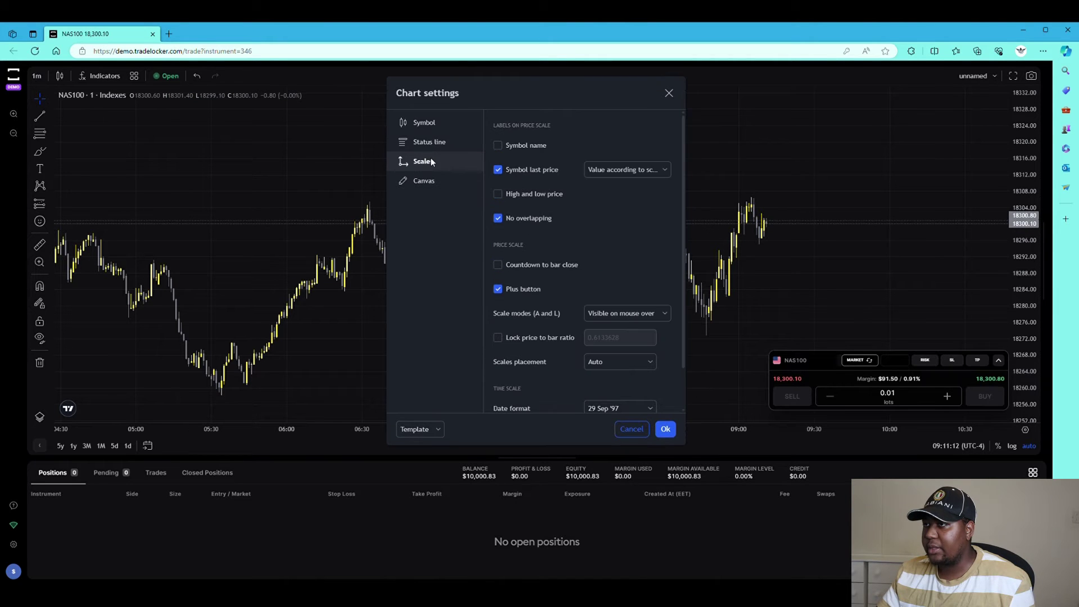
left_click(498, 146)
left_click_drag(532, 104, 430, 136)
scroll(488, 295, "down", 1)
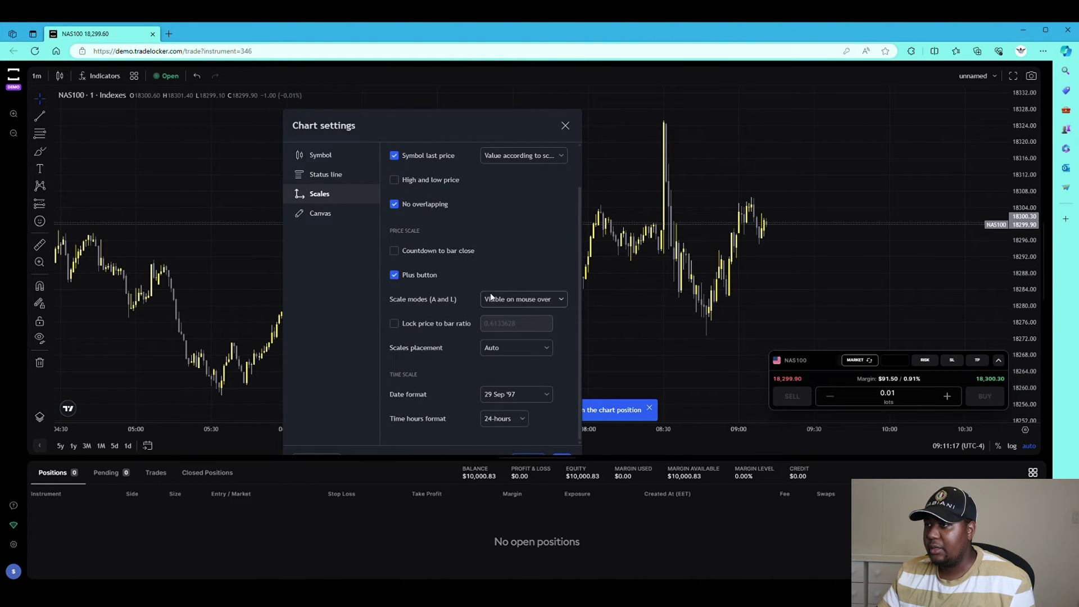
scroll(490, 297, "up", 1)
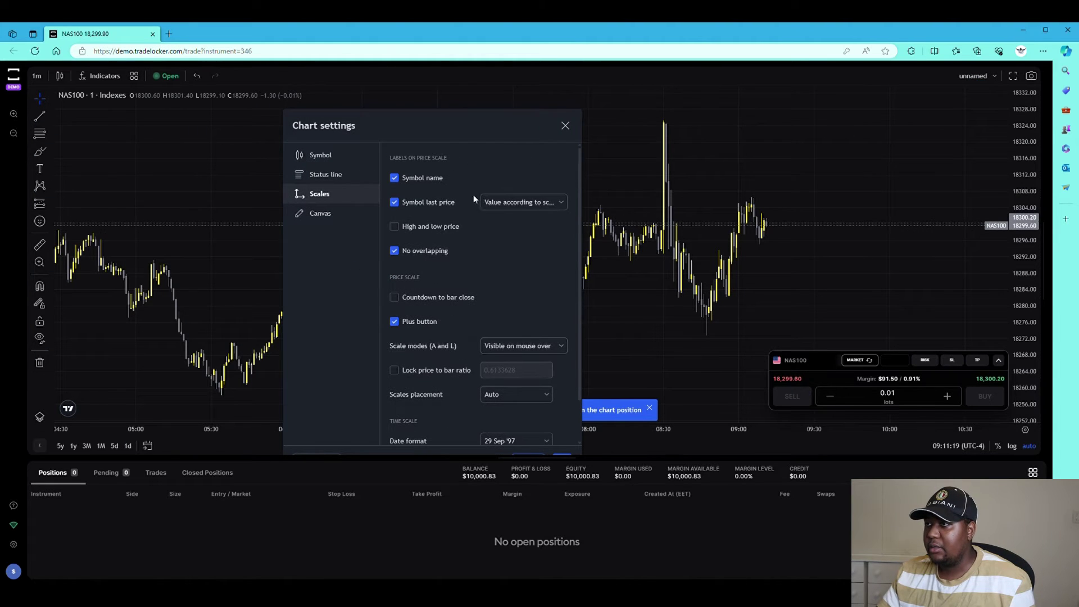
Turn on the chart watermark in the canvas settings, and move the dialog away from the middle of the chart.
left_click(325, 214)
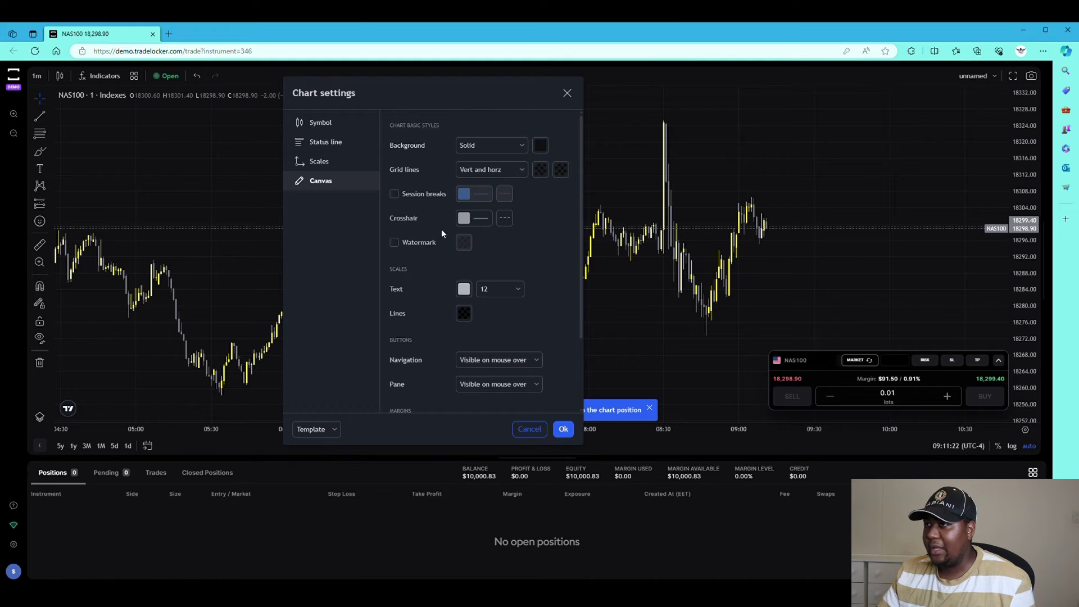
left_click(393, 242)
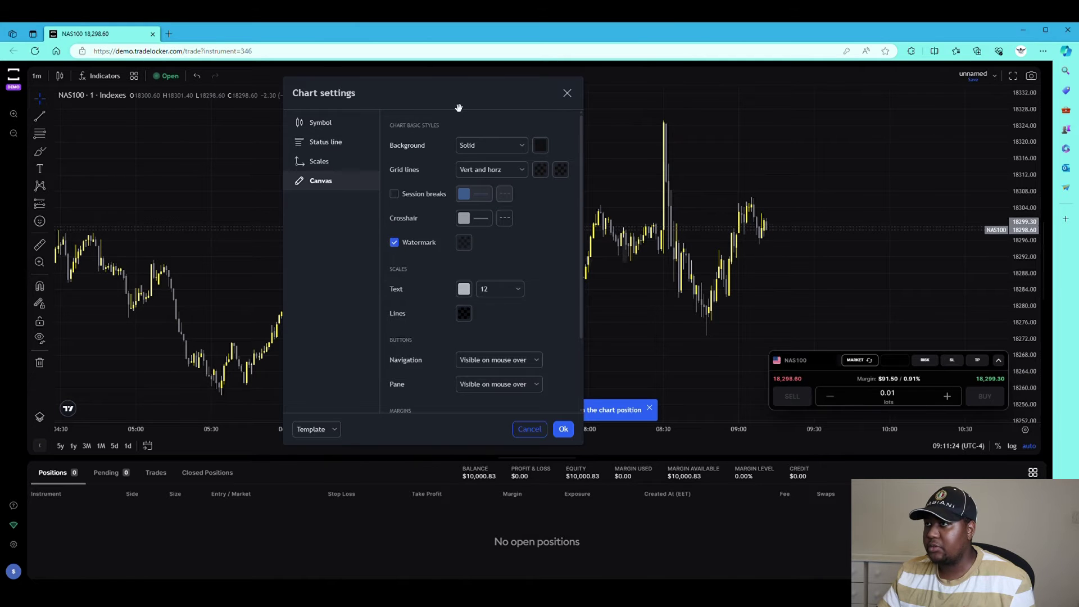
left_click_drag(457, 106, 386, 116)
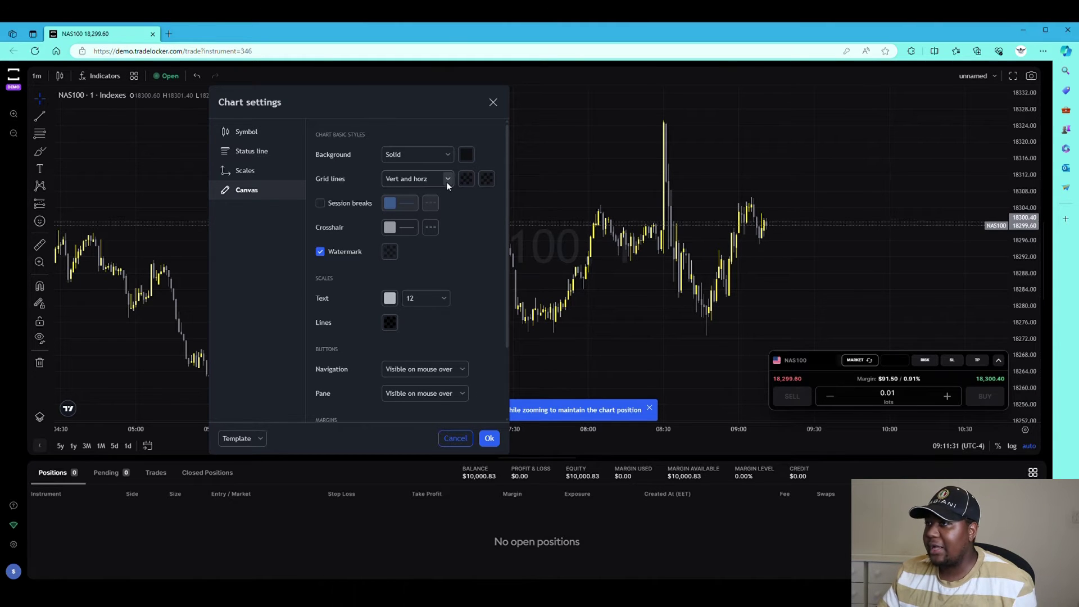
Set the opacity of both the vertical and horizontal grid lines to 0% and apply the chart settings.
left_click(464, 180)
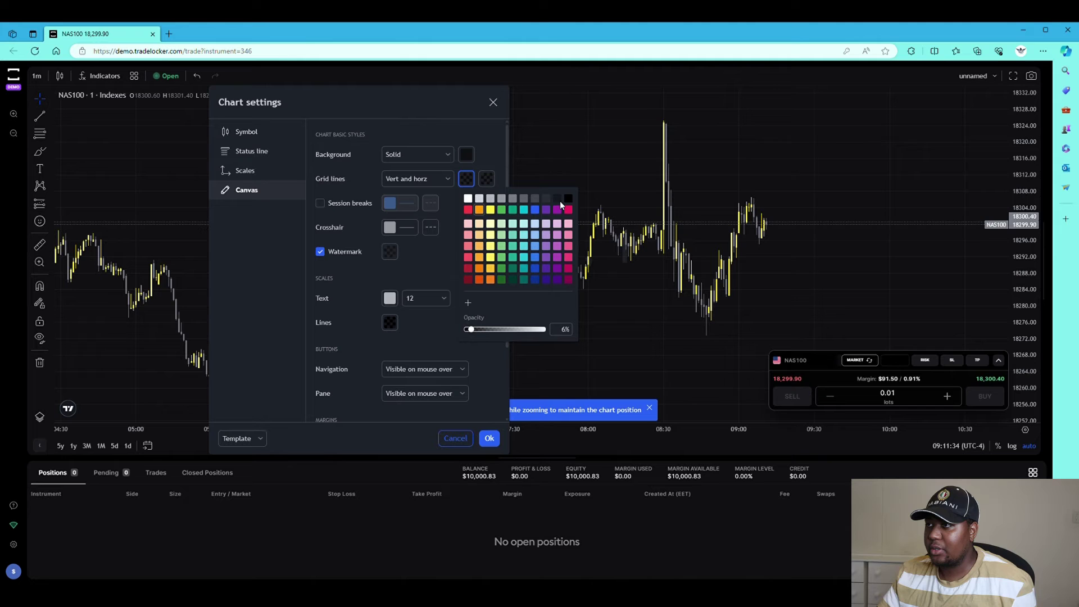
left_click_drag(470, 329, 464, 329)
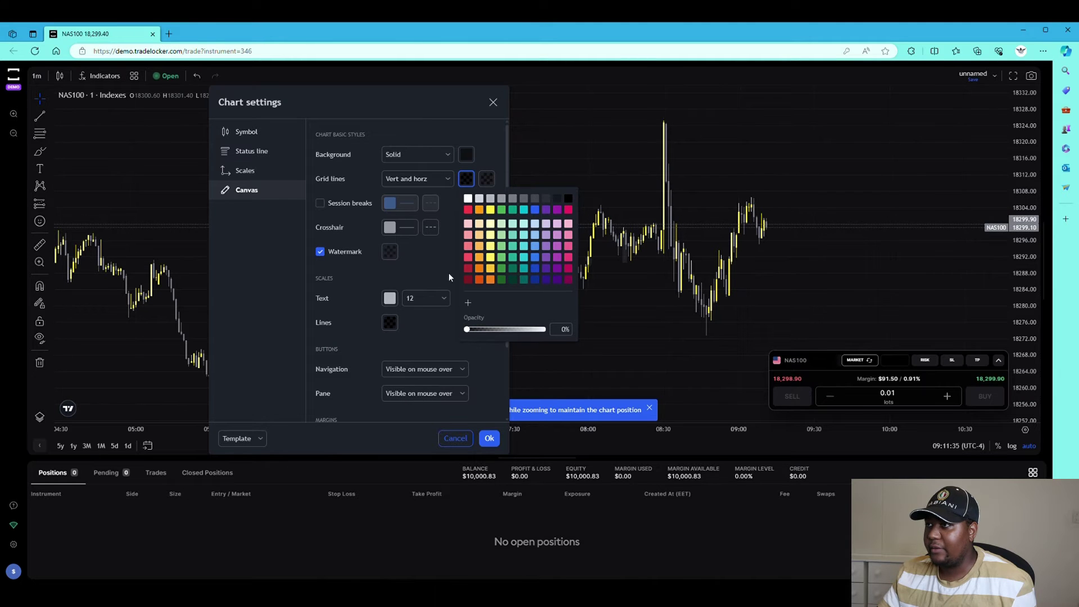
left_click(486, 178)
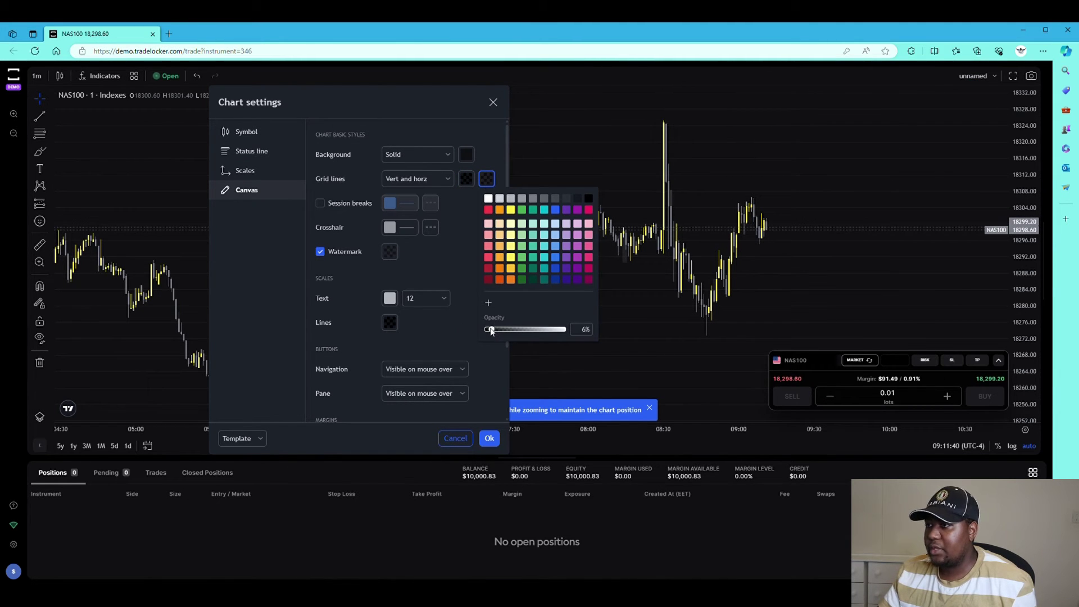
left_click(478, 287)
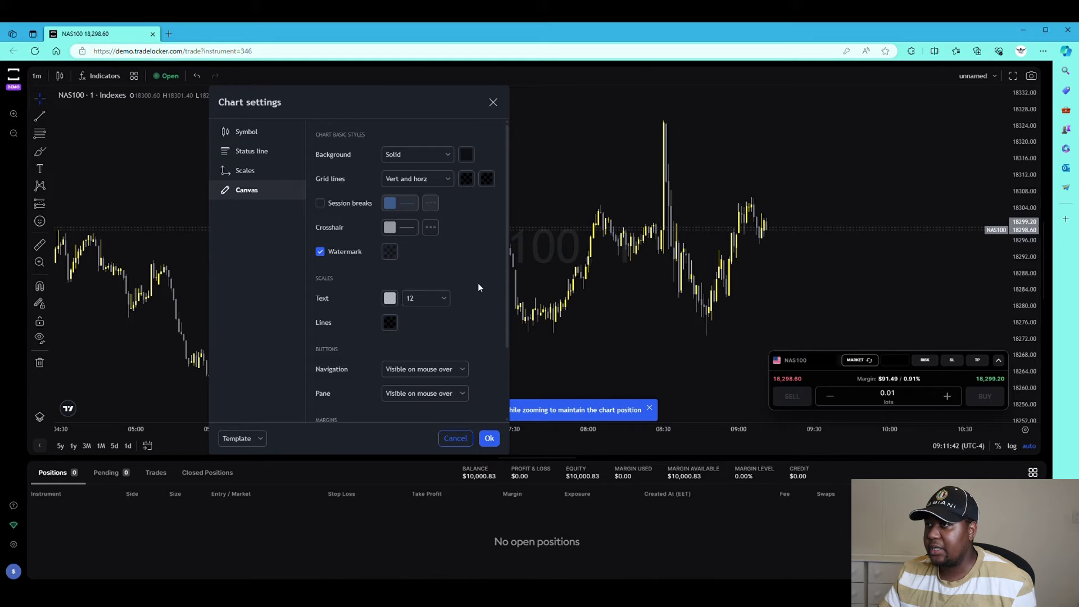
left_click(490, 438)
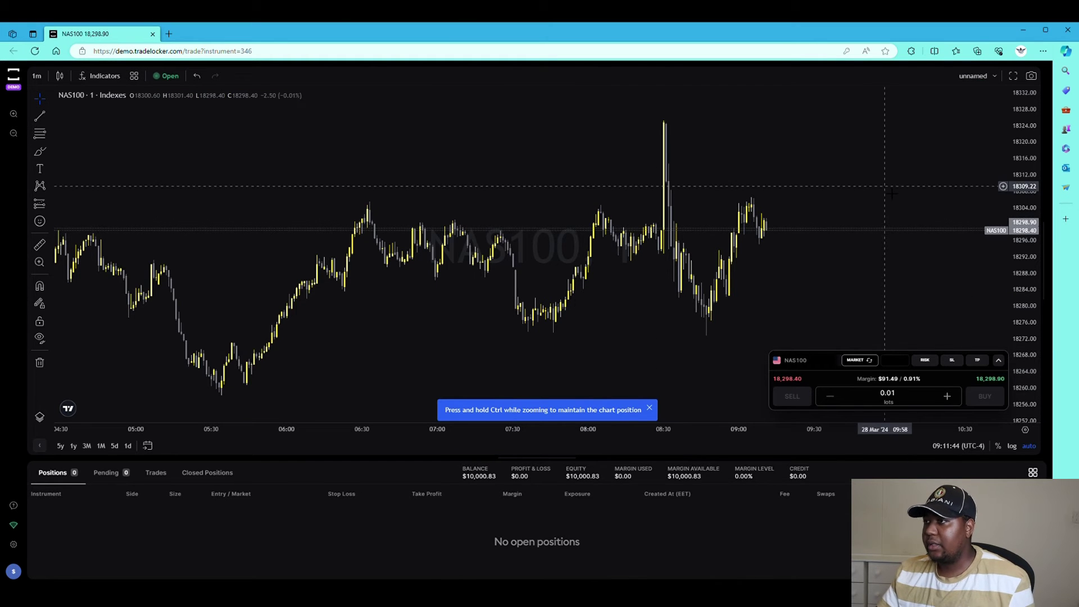
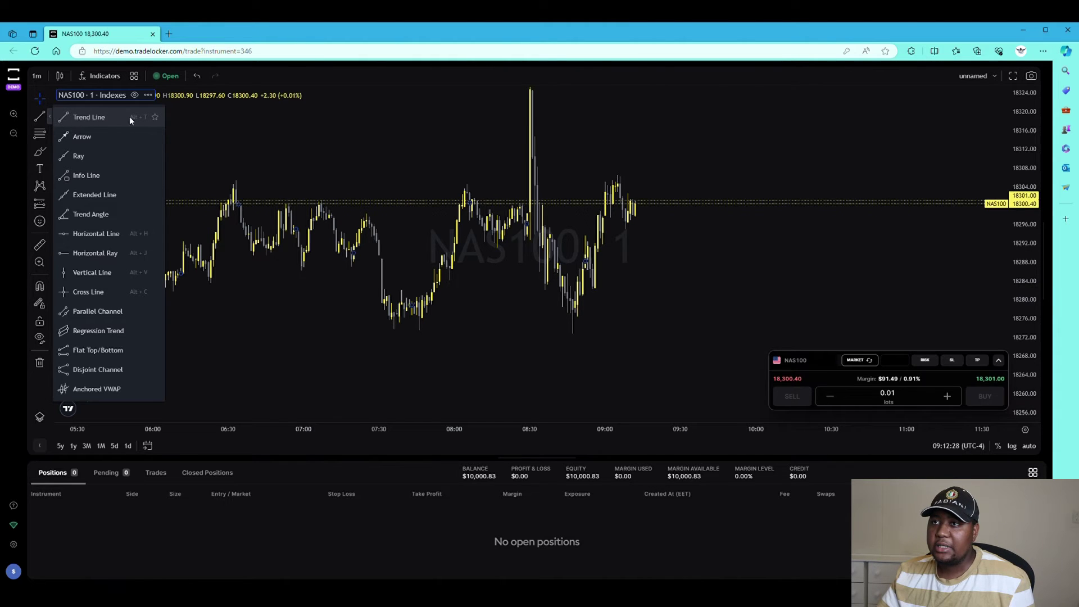
Add Trend Line, Arrow, Horizontal Line, Horizontal Ray, Brush and Rectangle to the favorite drawing tools.
left_click(154, 118)
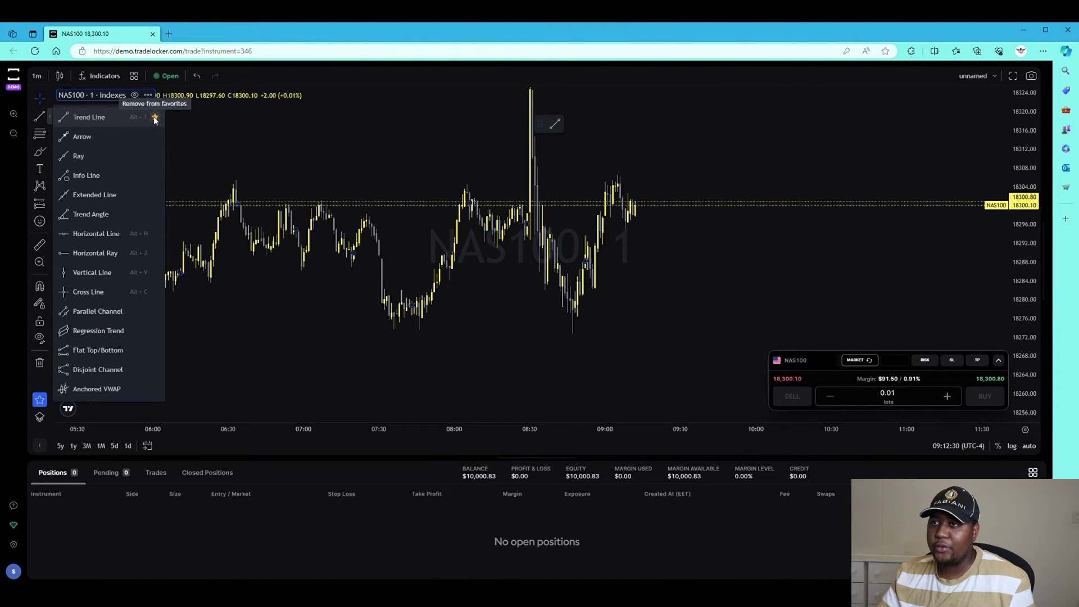
left_click(155, 137)
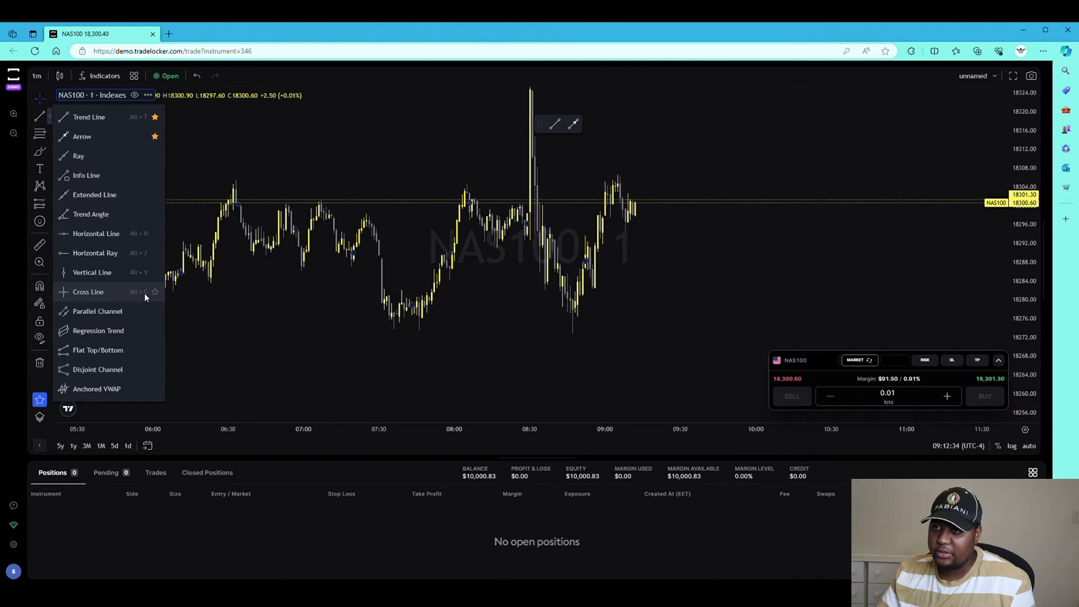
left_click(155, 254)
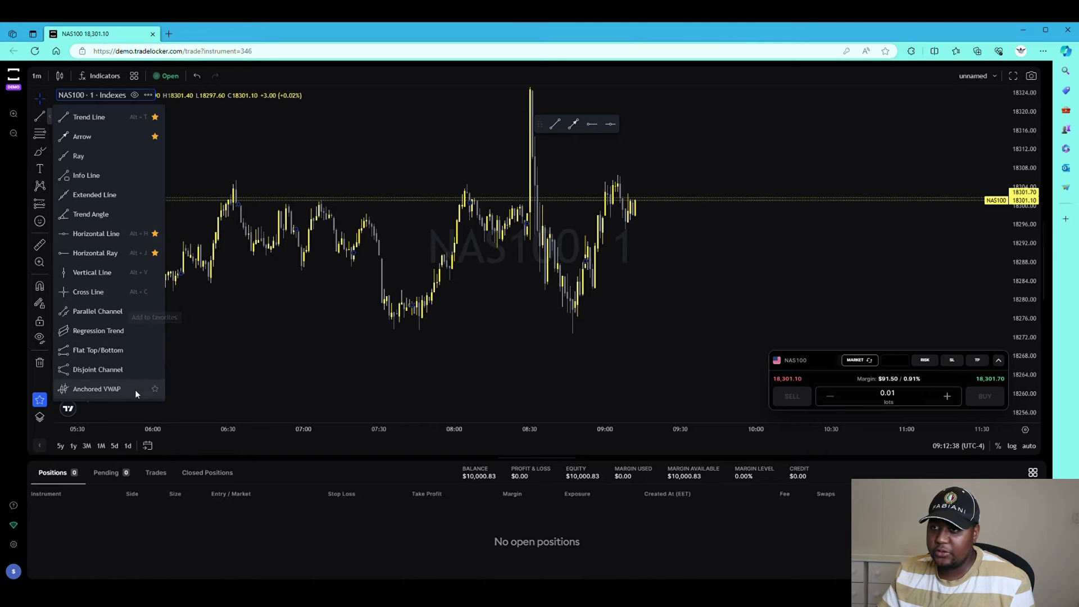
left_click(48, 152)
left_click(140, 152)
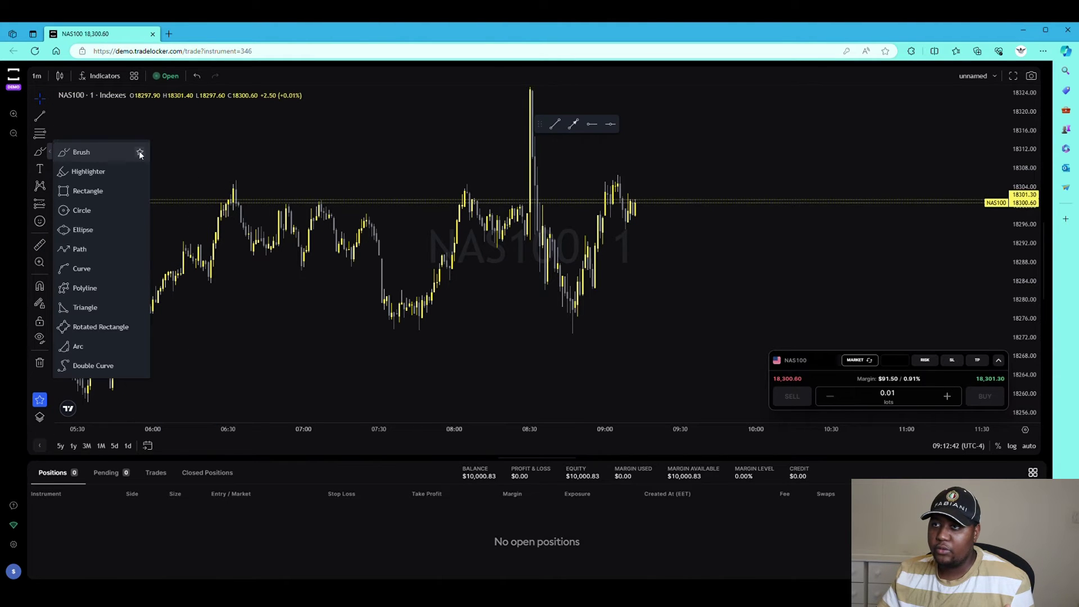
left_click(140, 191)
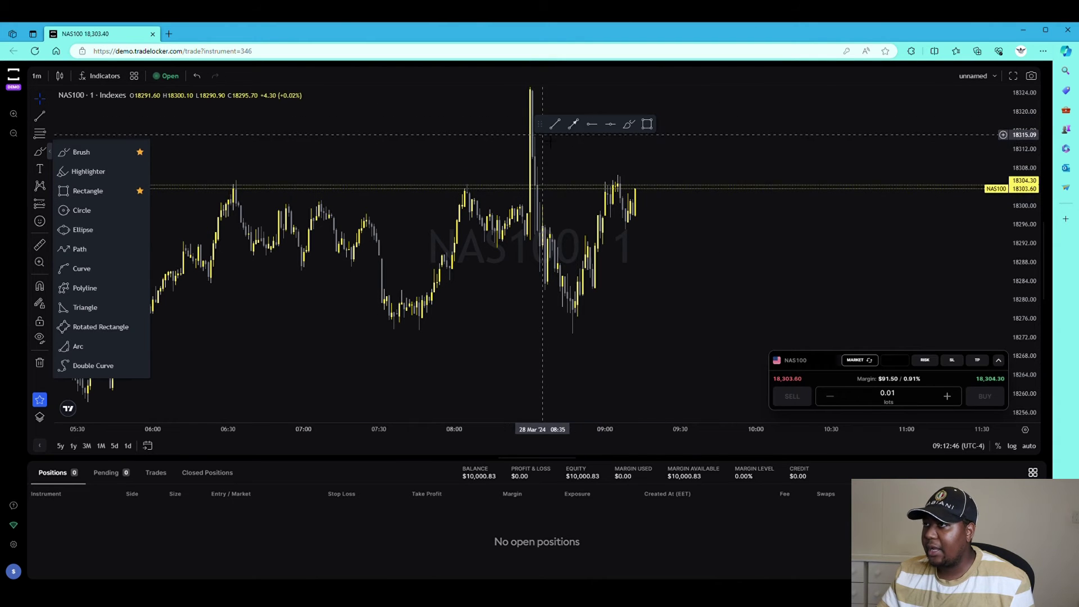
Draw a rising trend line beneath the lows near 07:45 and 08:45, and colour it yellow.
left_click_drag(548, 130, 546, 120)
left_click(552, 113)
left_click(417, 336)
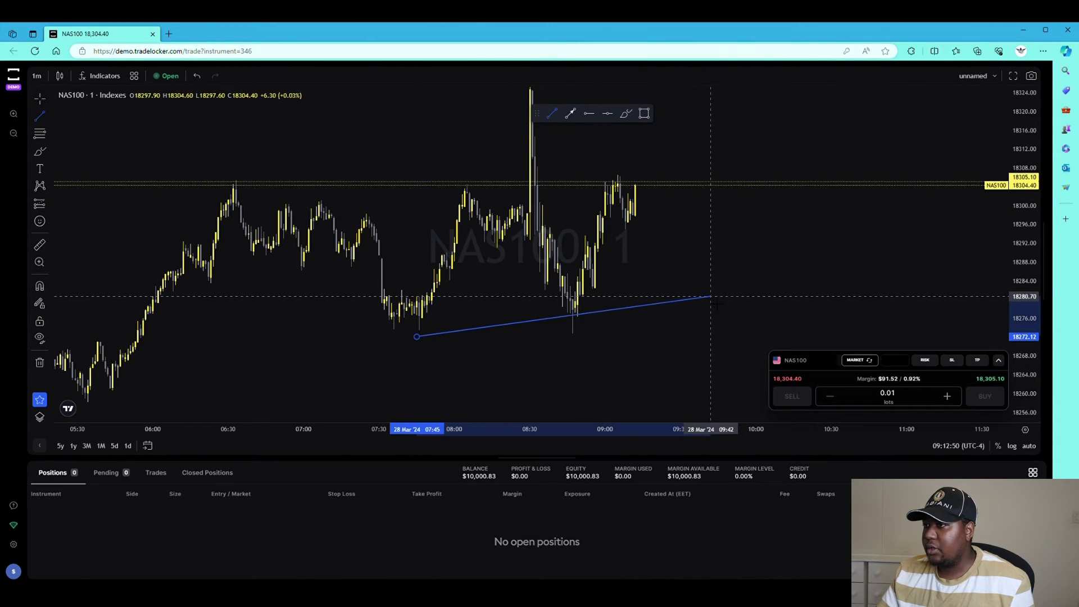
left_click(708, 318)
left_click(554, 102)
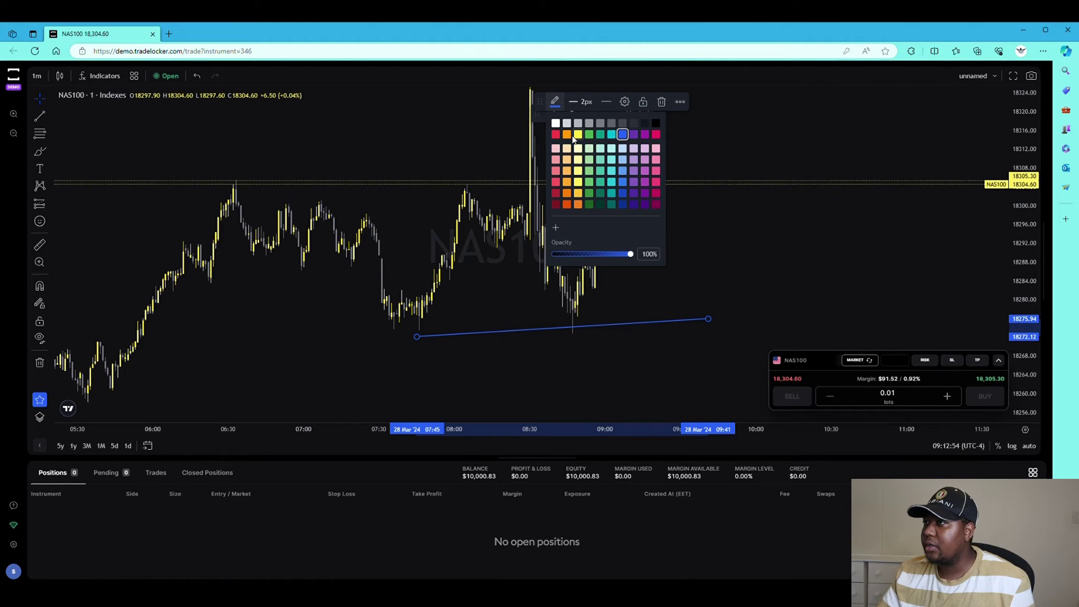
left_click(579, 182)
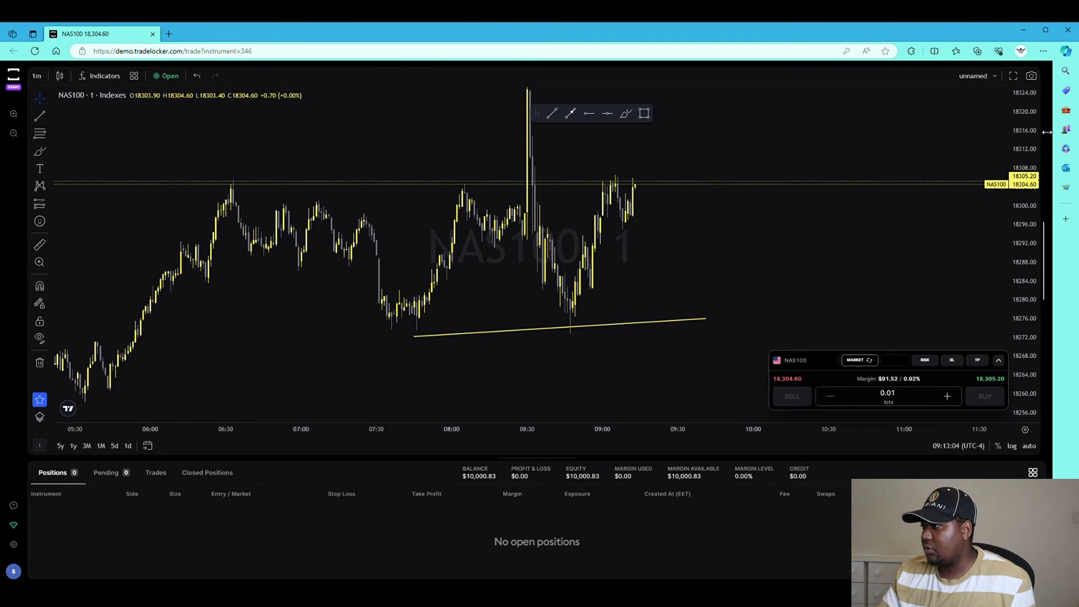
Expand the instrument list beside the chart, collapse it, and expand it again.
left_click_drag(1047, 132, 825, 135)
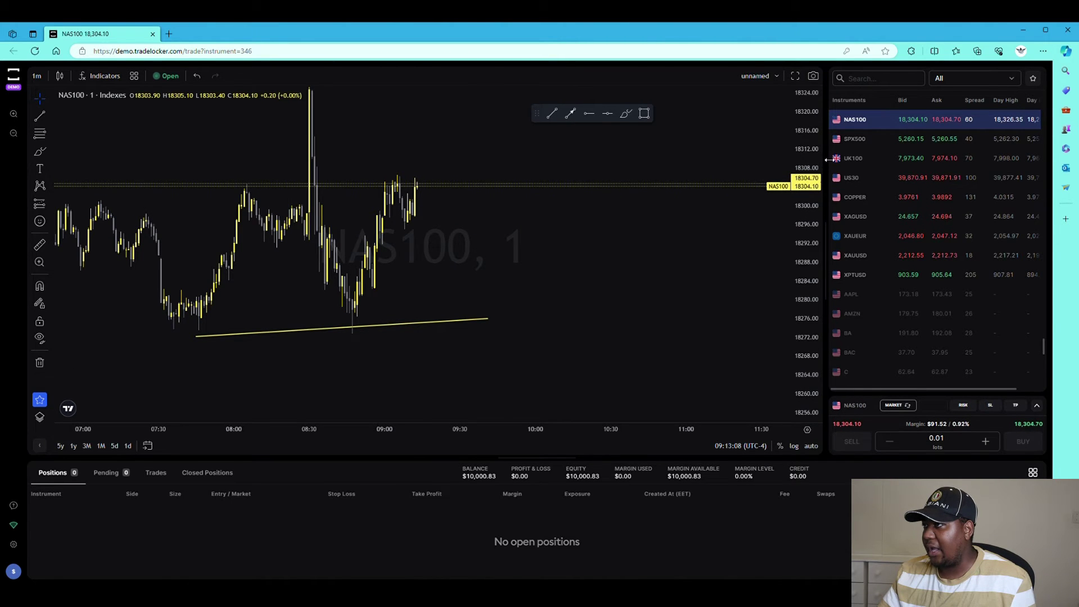
left_click_drag(827, 160, 1017, 153)
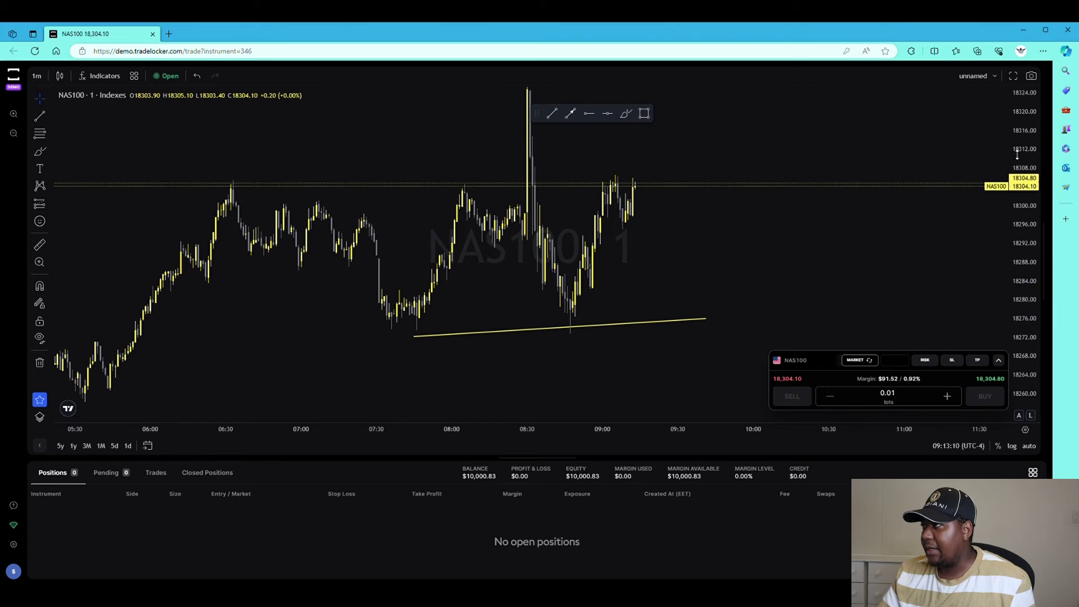
left_click(1047, 151)
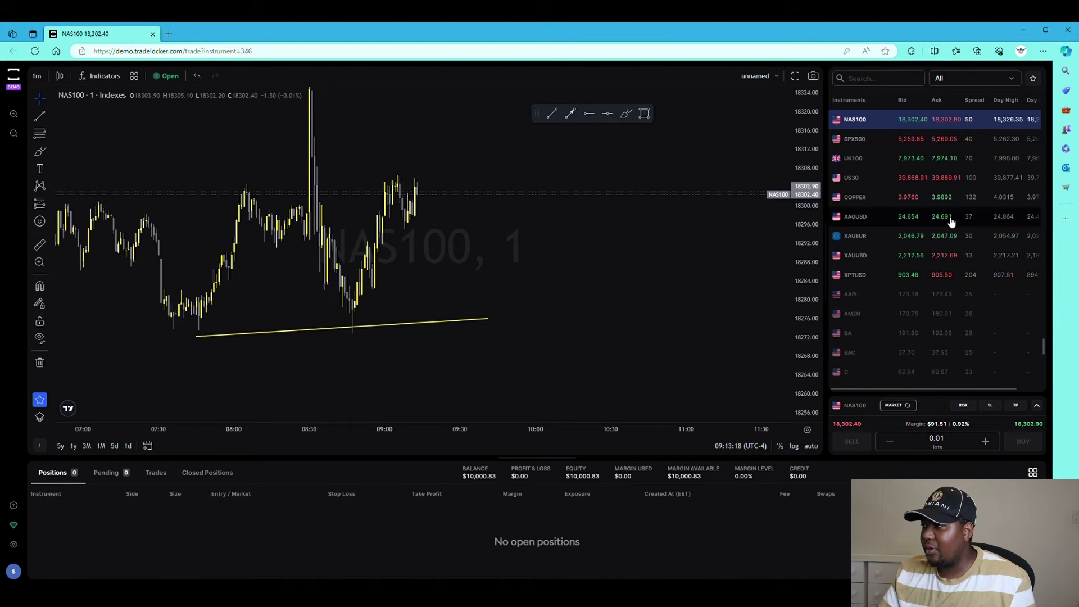
Browse the instrument list and view the charts of AUDCAD.PRO, CADJPY.PRO and EURCAD.PRO one after another.
scroll(950, 221, "down", 2)
scroll(947, 218, "up", 10)
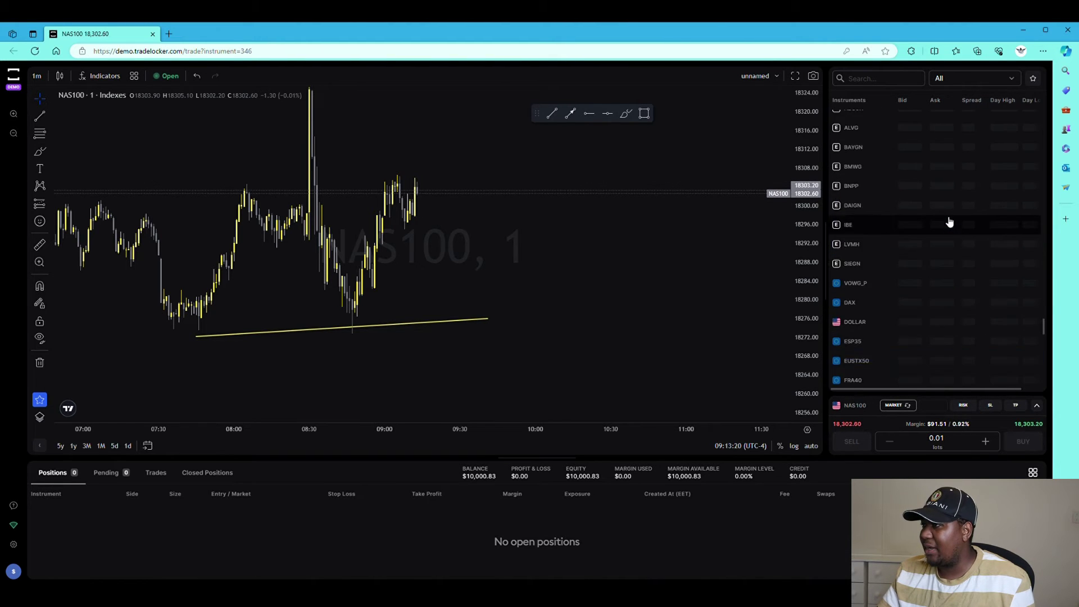
scroll(950, 219, "up", 8)
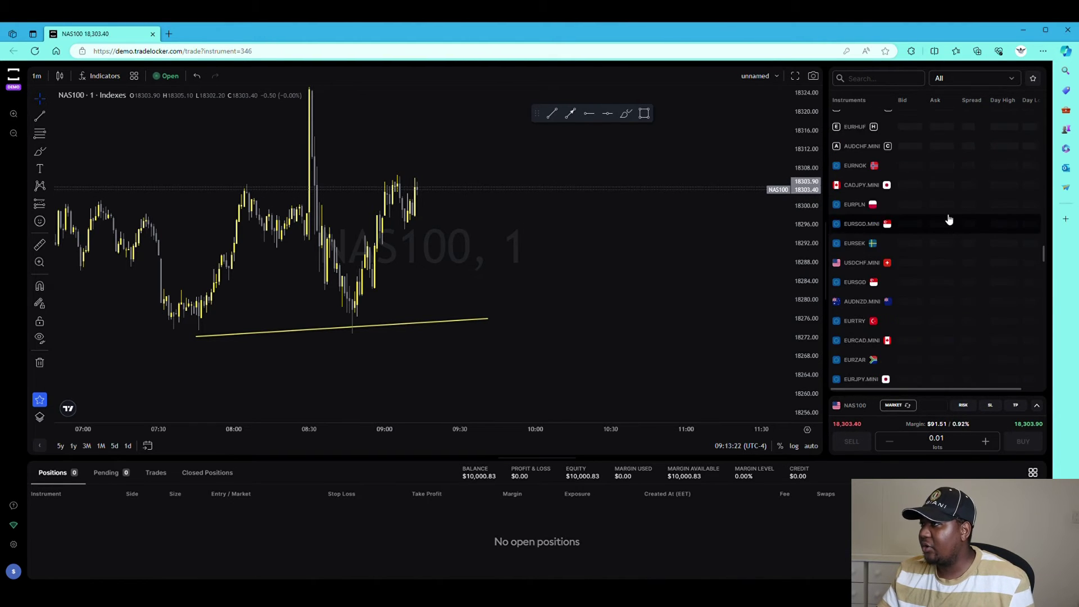
scroll(905, 188, "up", 10)
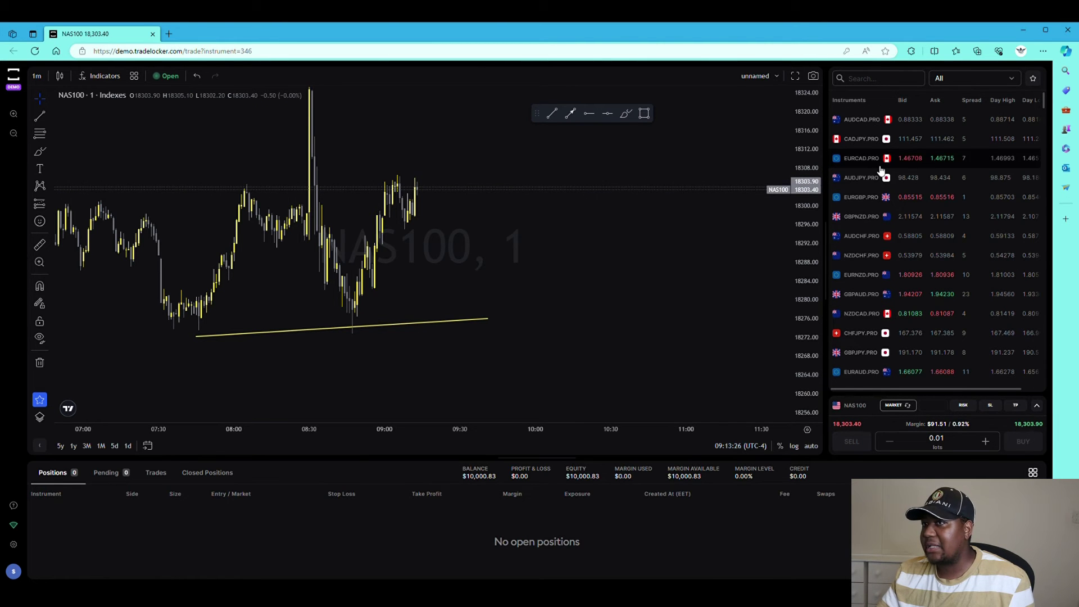
left_click(856, 122)
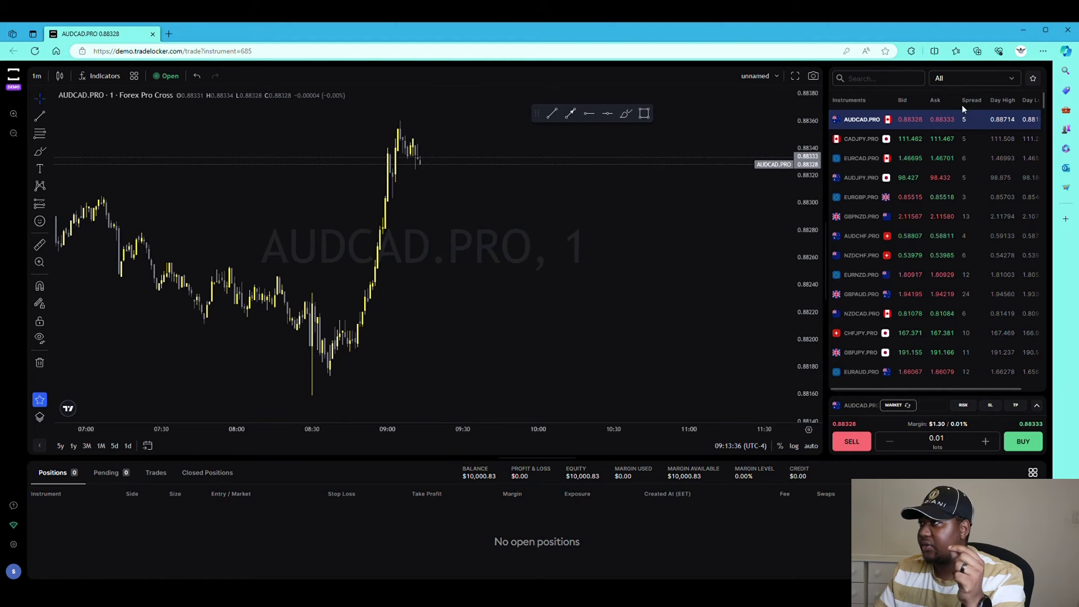
left_click(885, 143)
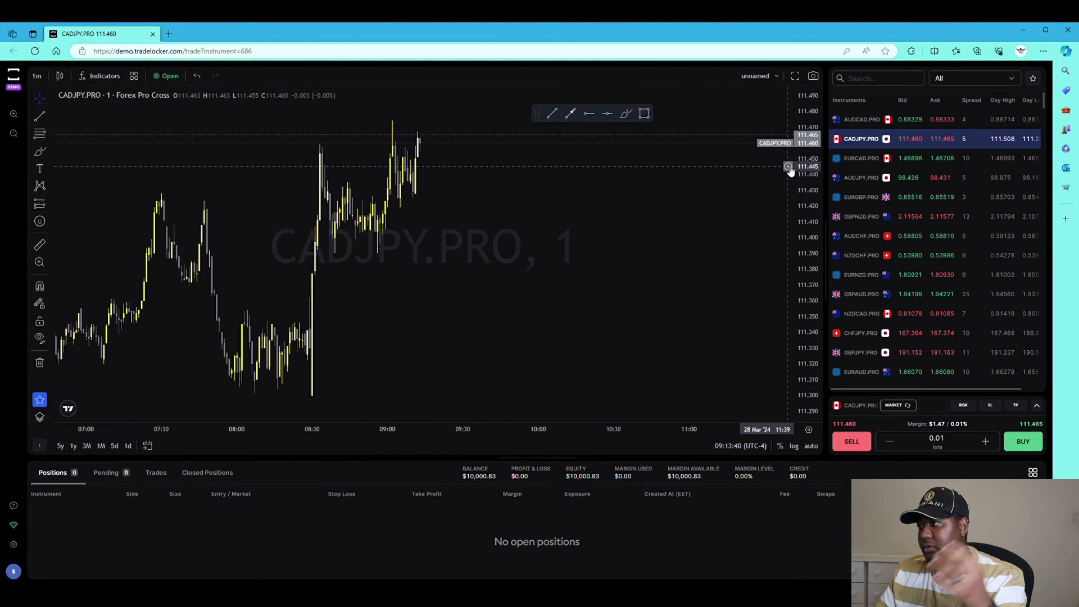
left_click(871, 160)
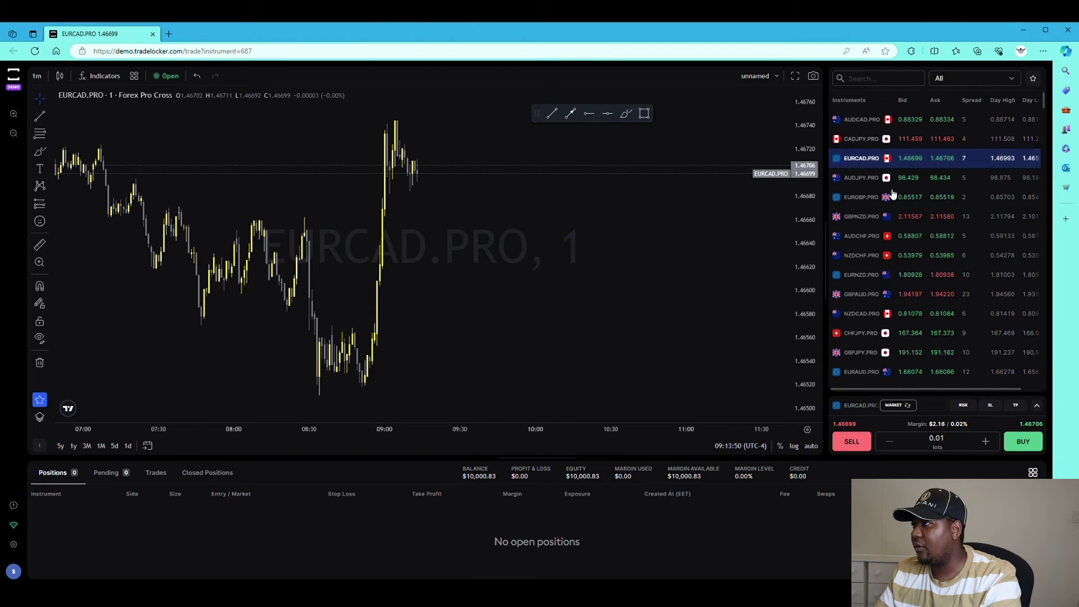
Add AUDCAD.PRO and GBPJPY.PRO to the favorite instruments.
right_click(860, 121)
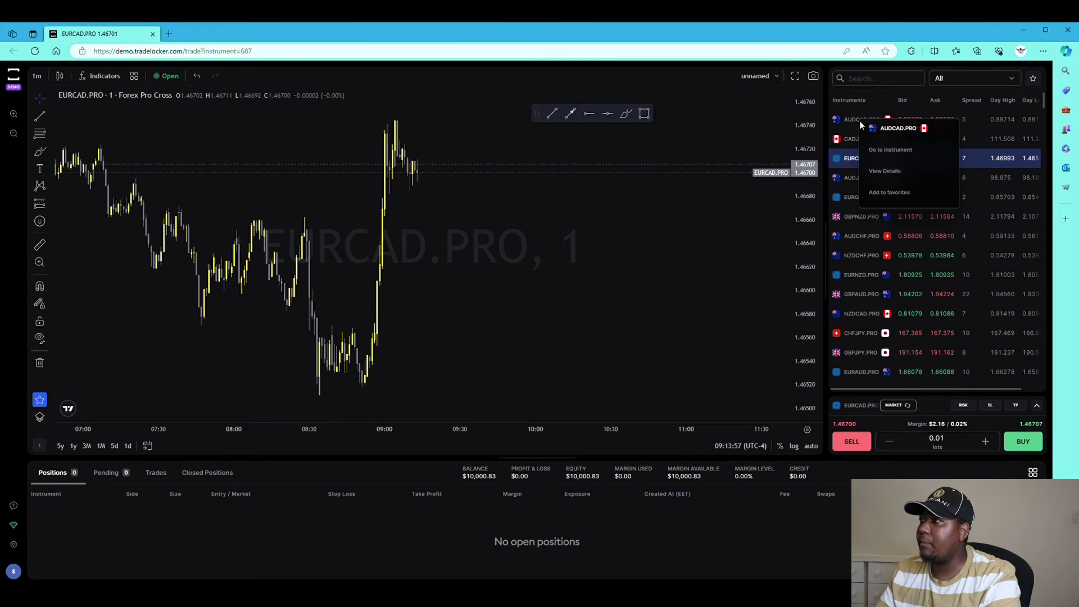
left_click(887, 189)
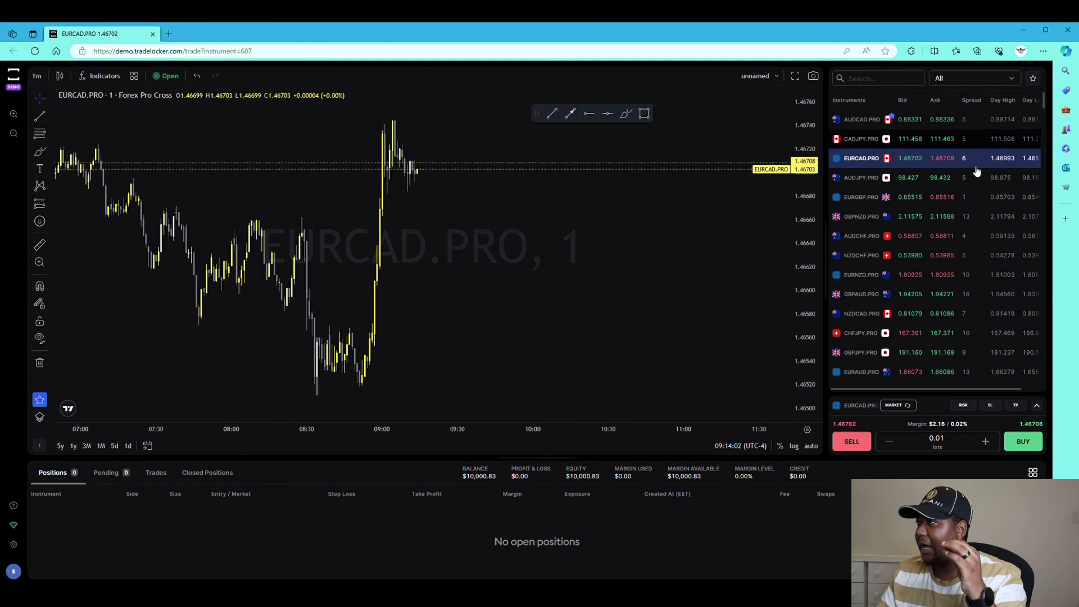
scroll(884, 297, "down", 3)
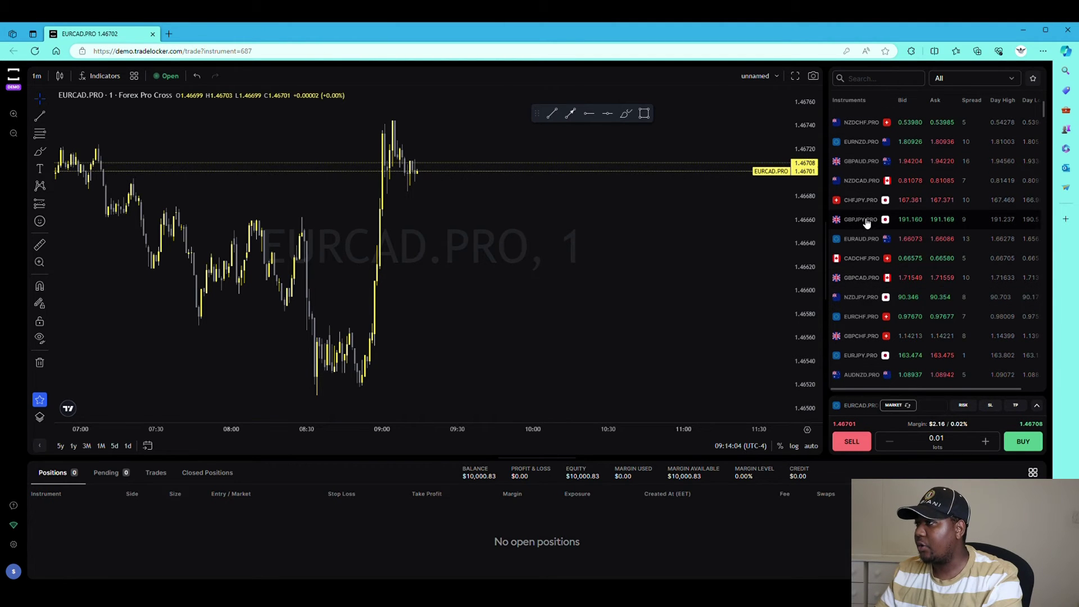
right_click(866, 220)
left_click(915, 292)
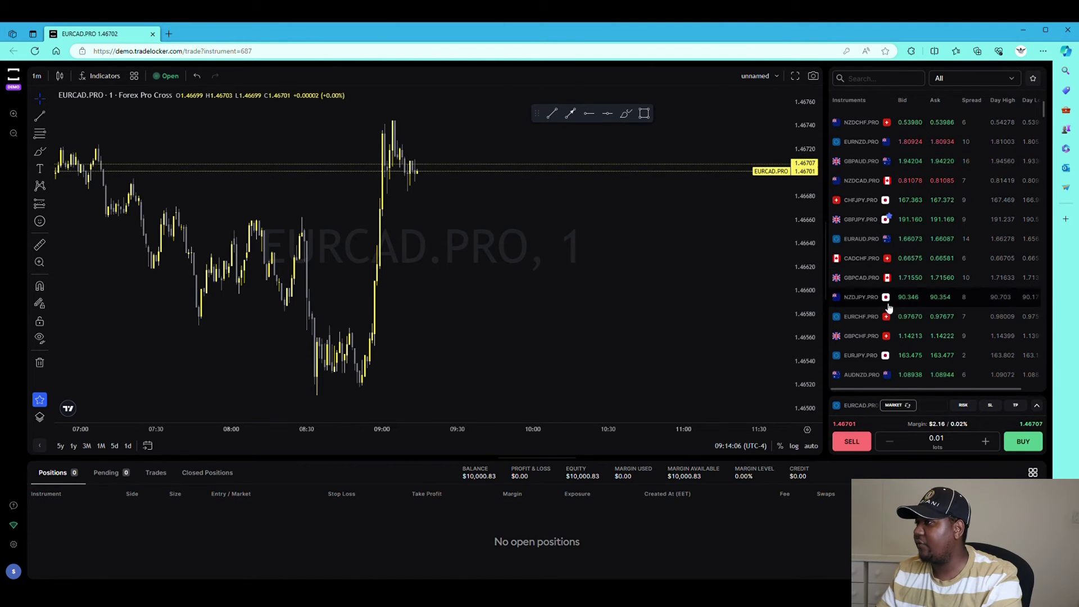
Search the instruments for "nas100" and add NAS100 to the favorites.
scroll(901, 333, "down", 5)
scroll(901, 333, "down", 10)
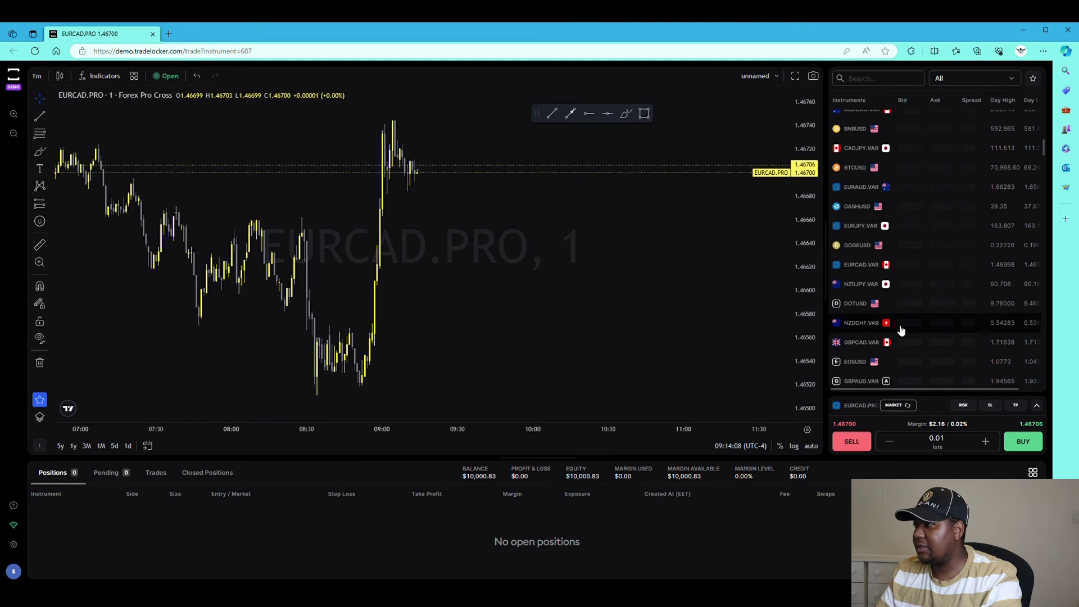
scroll(874, 290, "down", 5)
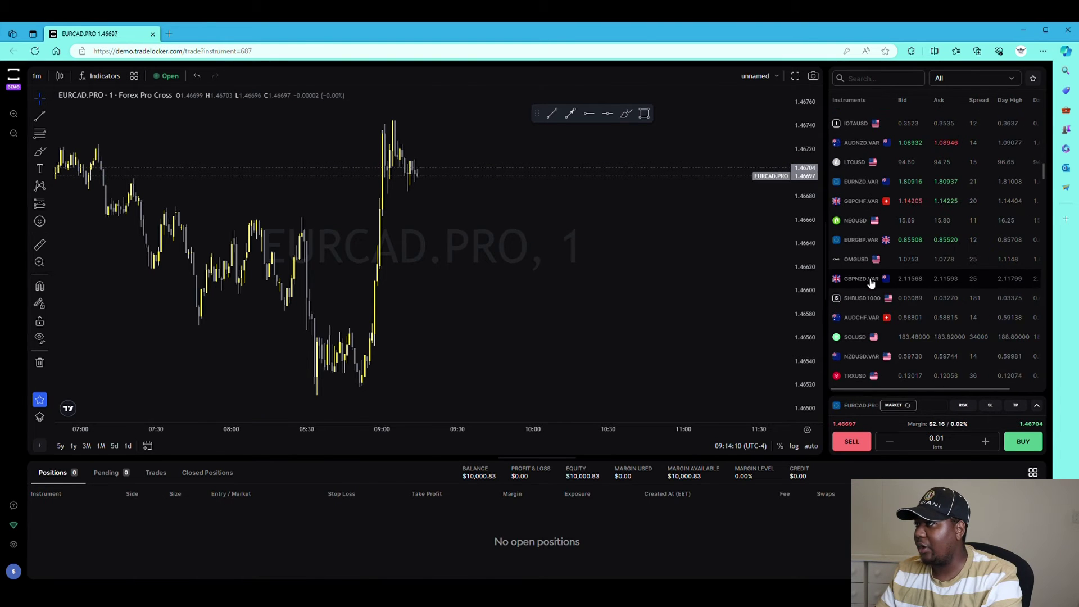
scroll(899, 305, "down", 4)
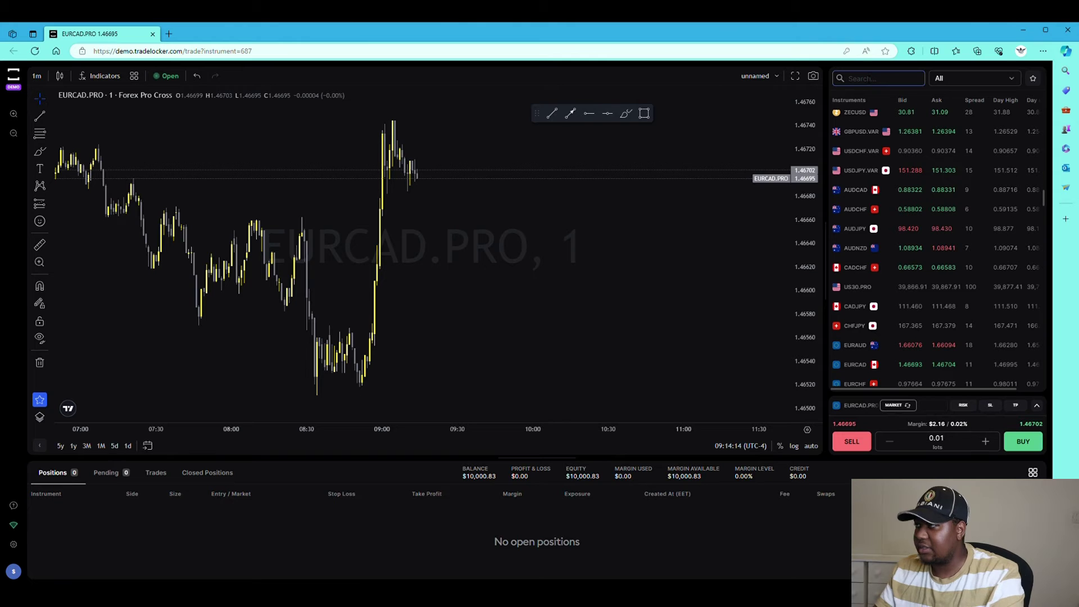
type("nas100")
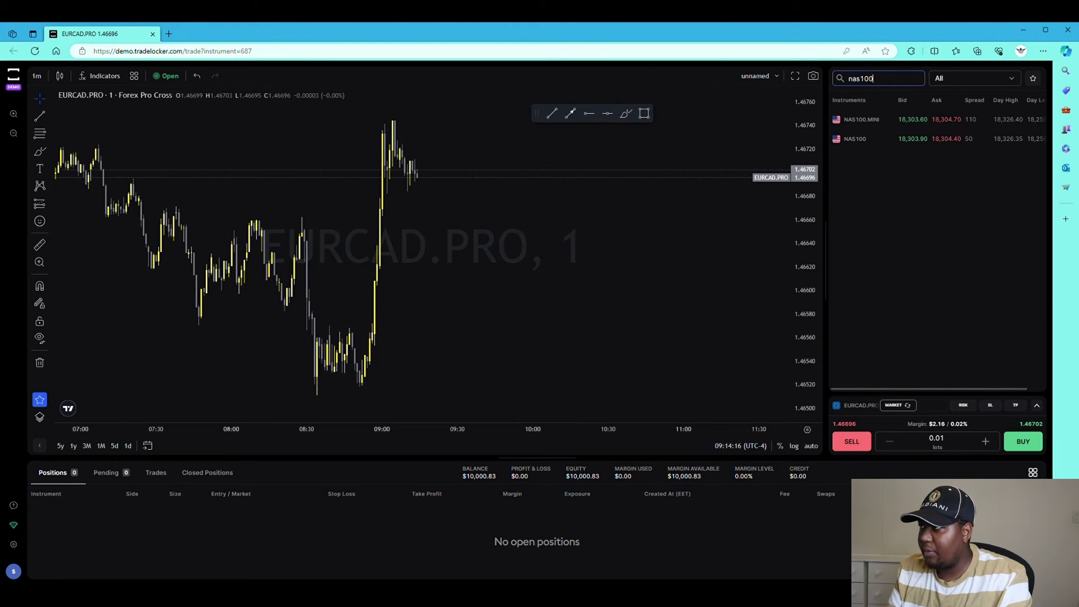
right_click(918, 140)
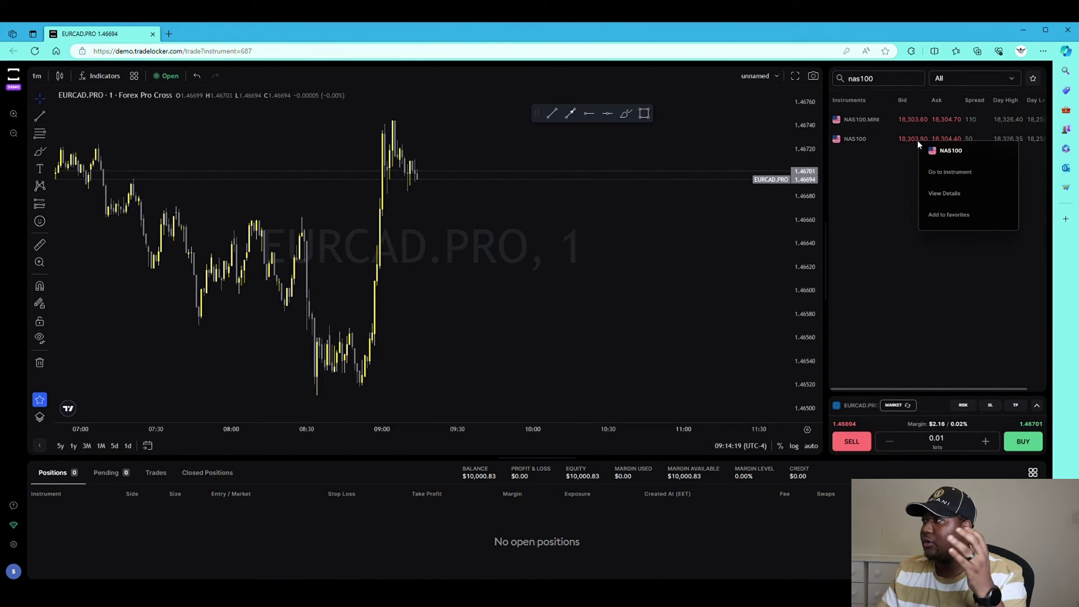
left_click(960, 217)
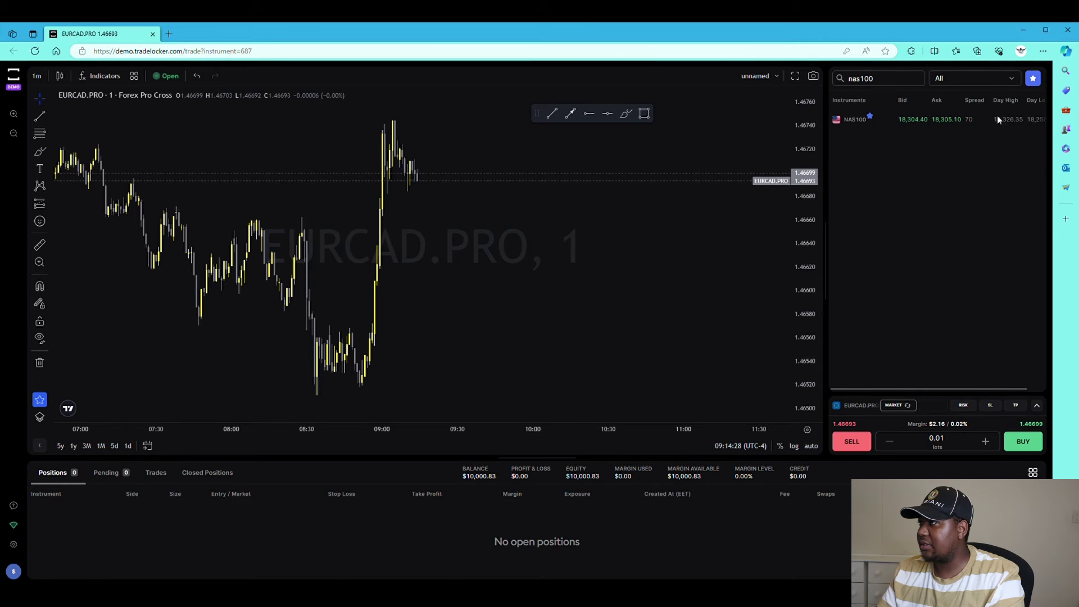
Show only favorite instruments, open the NAS100 chart, and clear the search text to list every favorite.
left_click(965, 126)
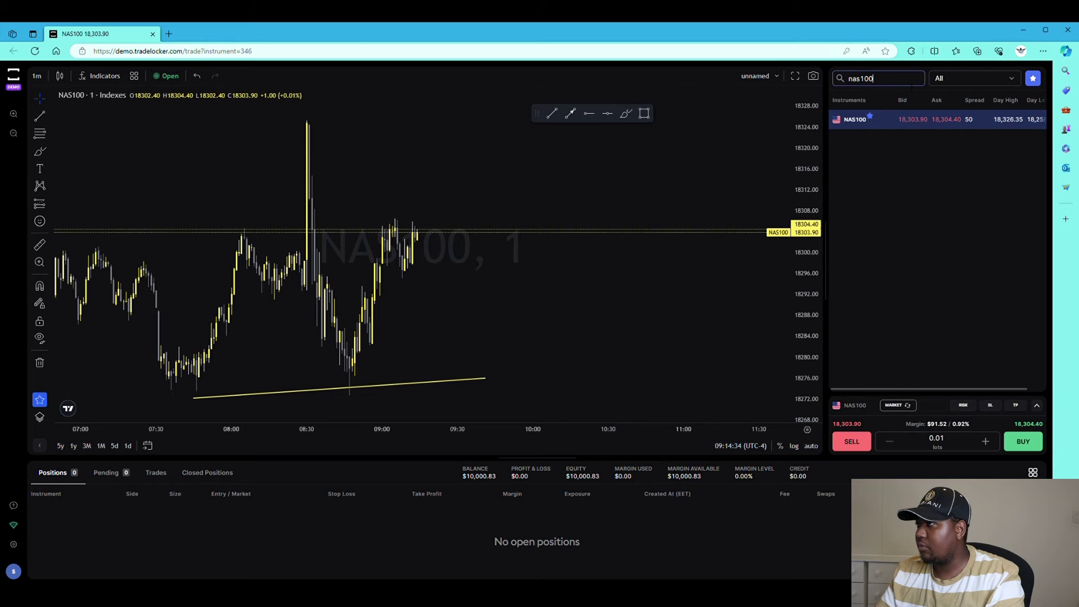
key("BackSpace")
key("BackSpace")
key("BackSpace")
key("BackSpace")
key("BackSpace")
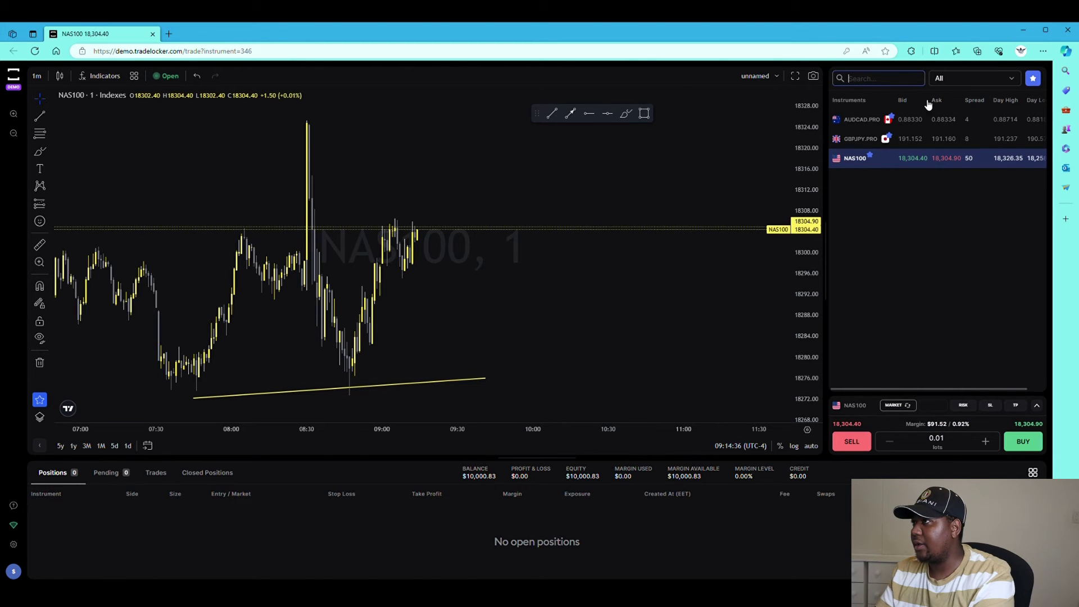
View the GBPJPY.PRO chart, return to NAS100 and switch its timeframe to 10 minutes.
left_click(900, 146)
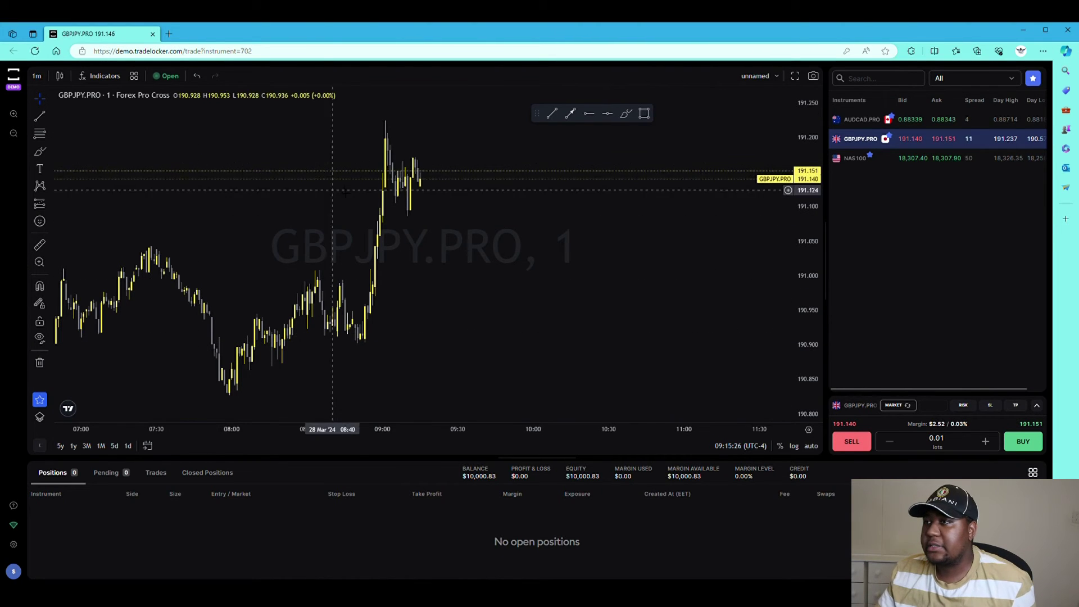
left_click(863, 159)
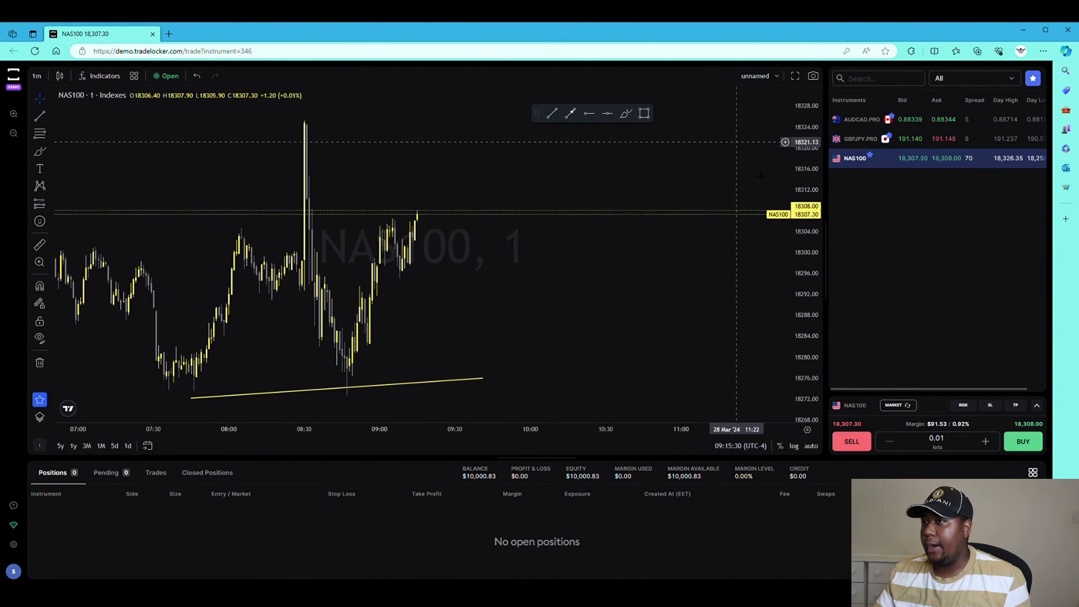
left_click_drag(809, 191, 775, 288)
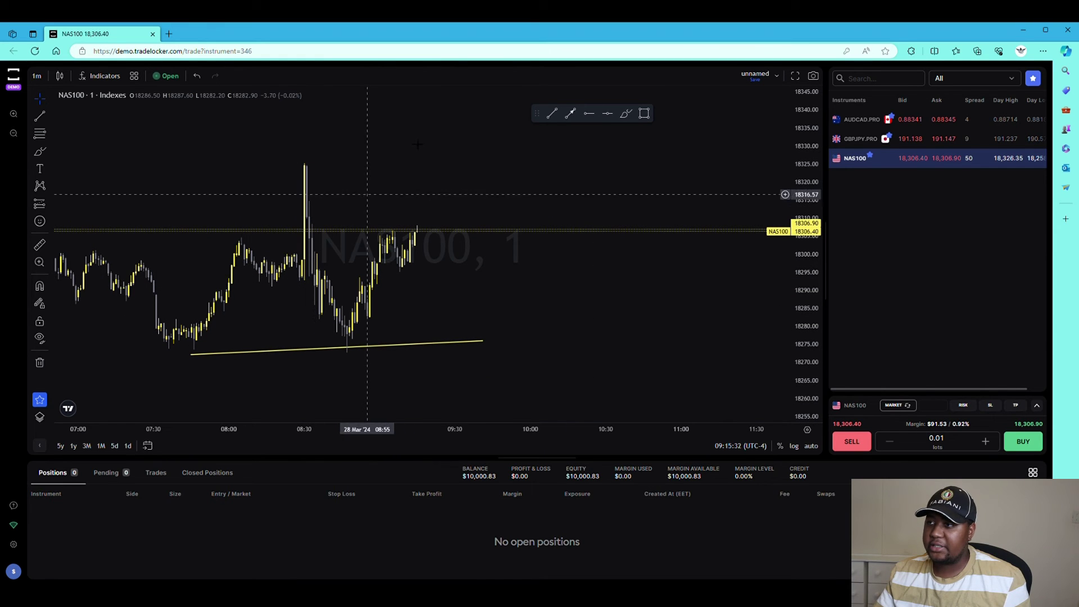
left_click(35, 79)
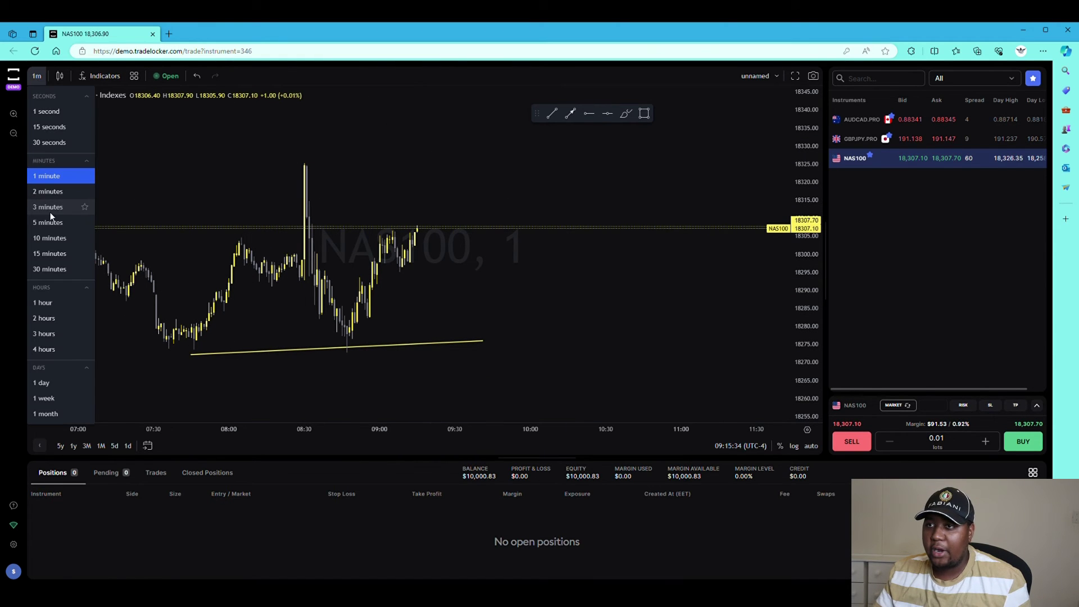
left_click(48, 238)
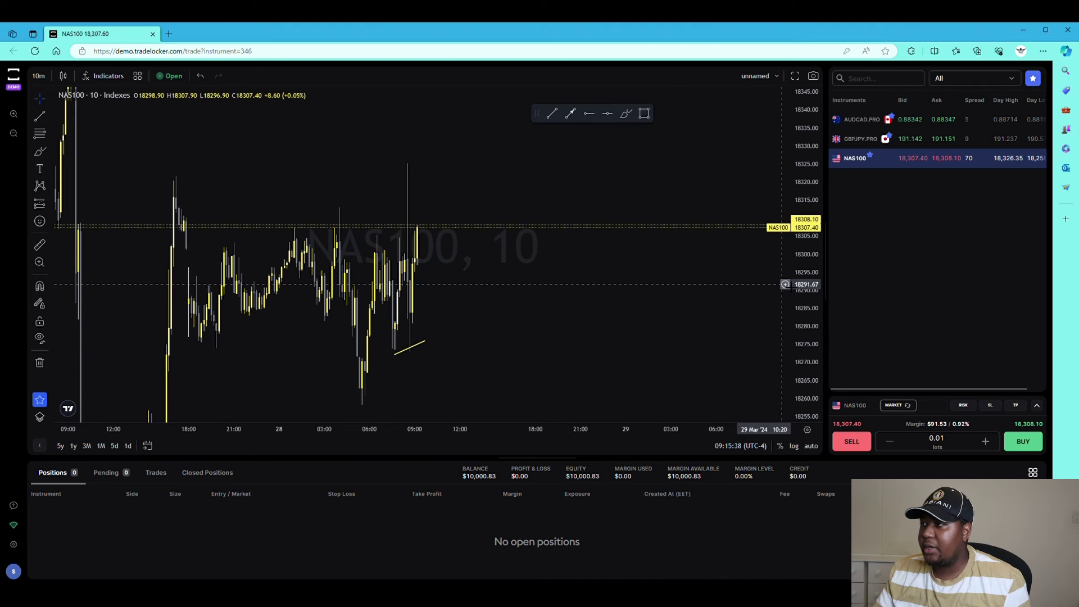
left_click_drag(801, 281, 801, 289)
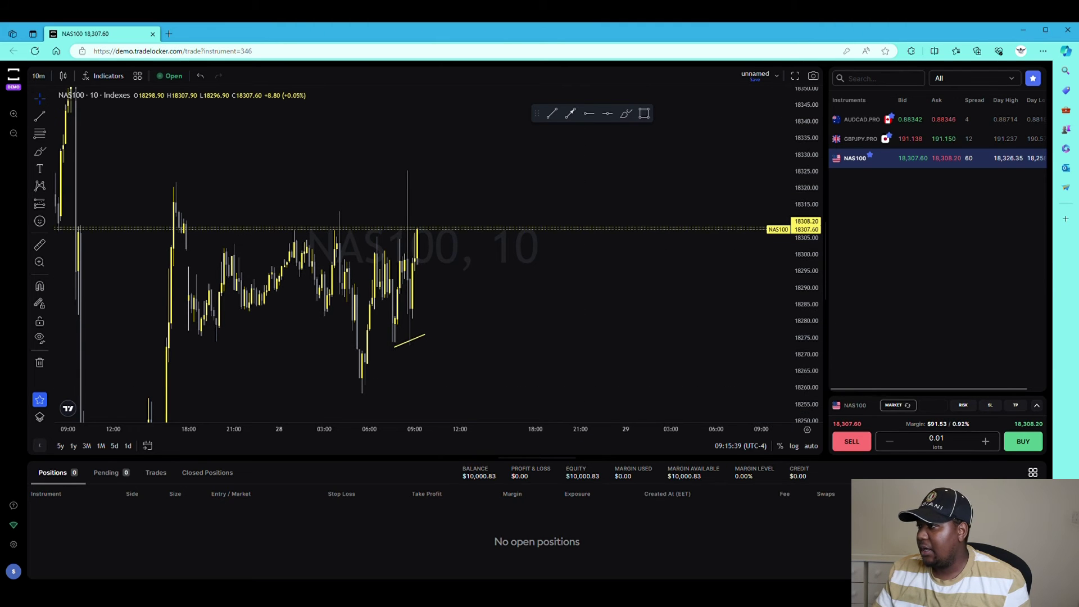
Expand the NAS100 market buy ticket and add a stop loss at 18,276.18 and a take profit at 18,339.21.
left_click(1037, 407)
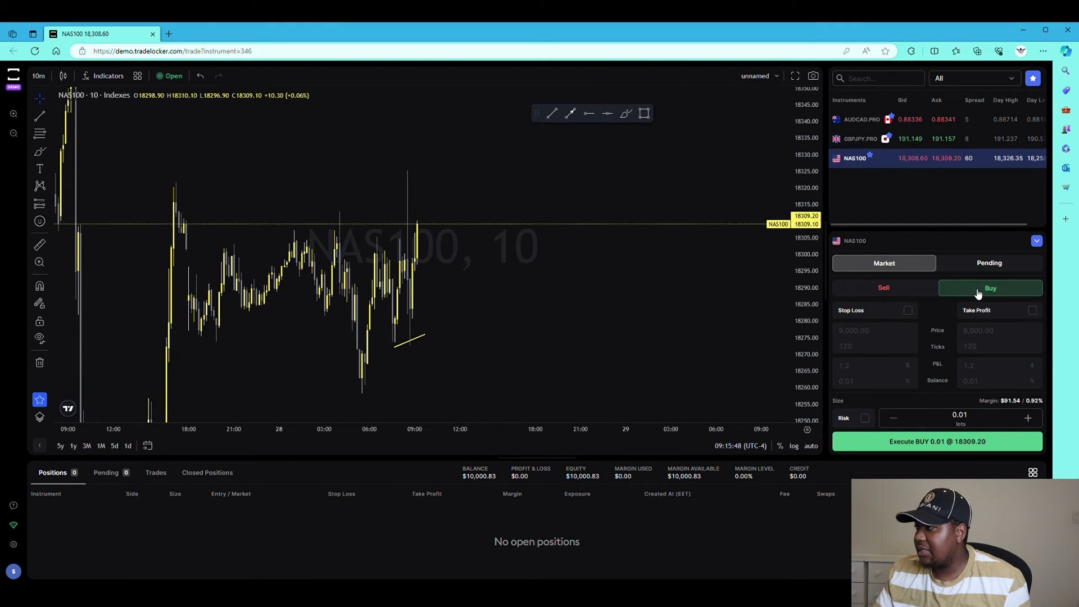
left_click(907, 310)
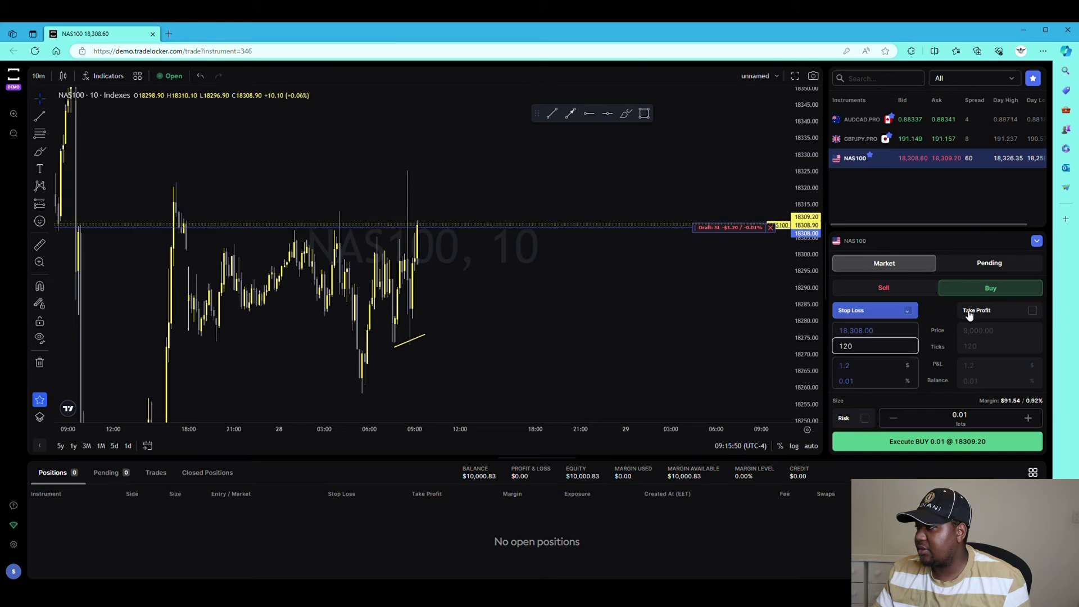
left_click(1033, 311)
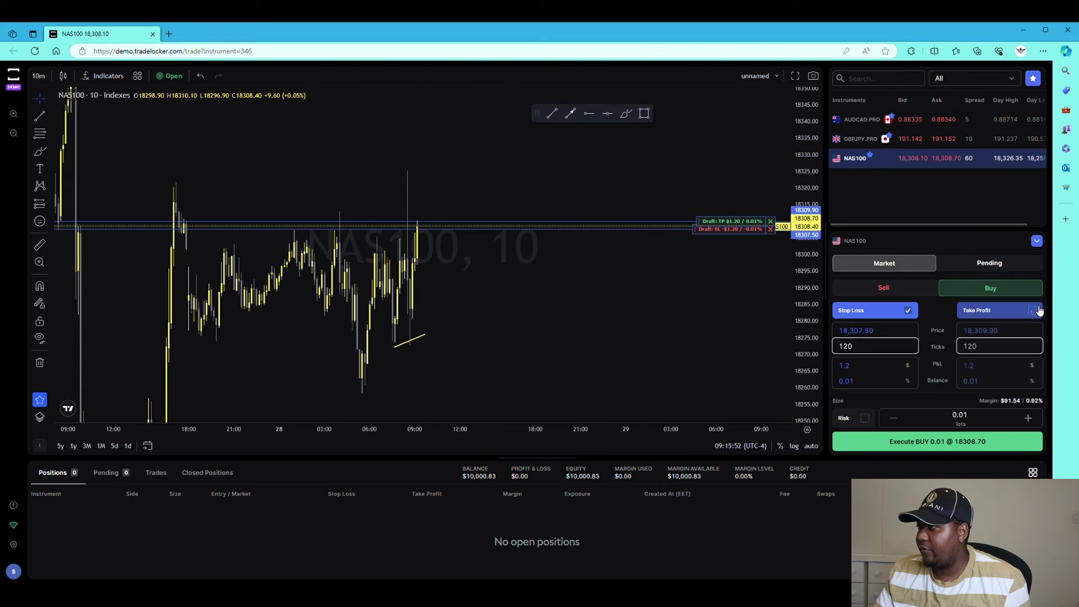
left_click_drag(746, 263, 745, 333)
left_click_drag(737, 225, 736, 124)
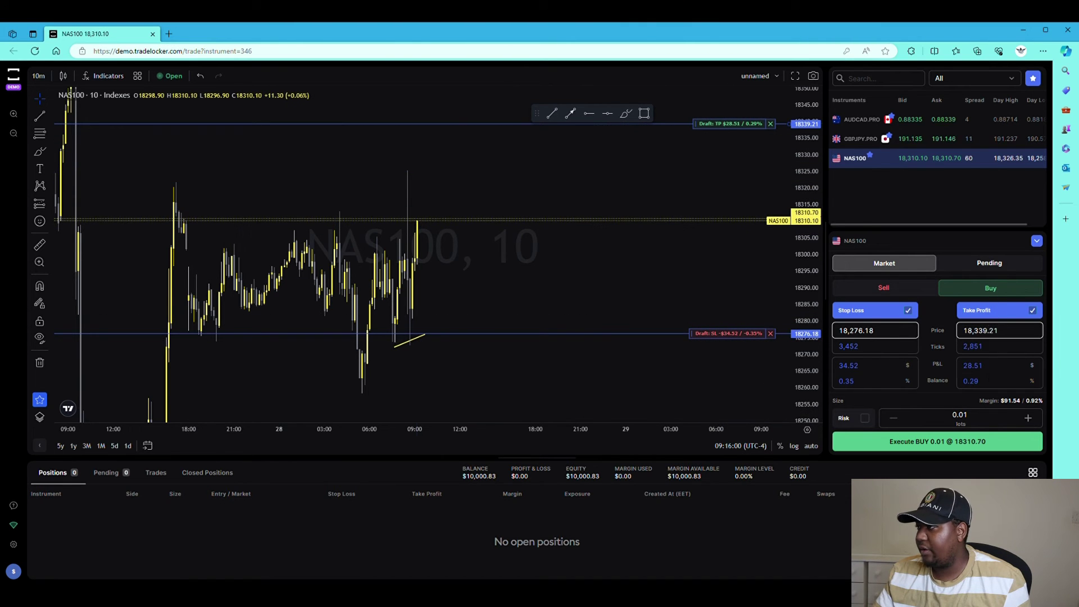
Set the order size to 1 lot and execute the NAS100 market buy.
left_click(968, 417)
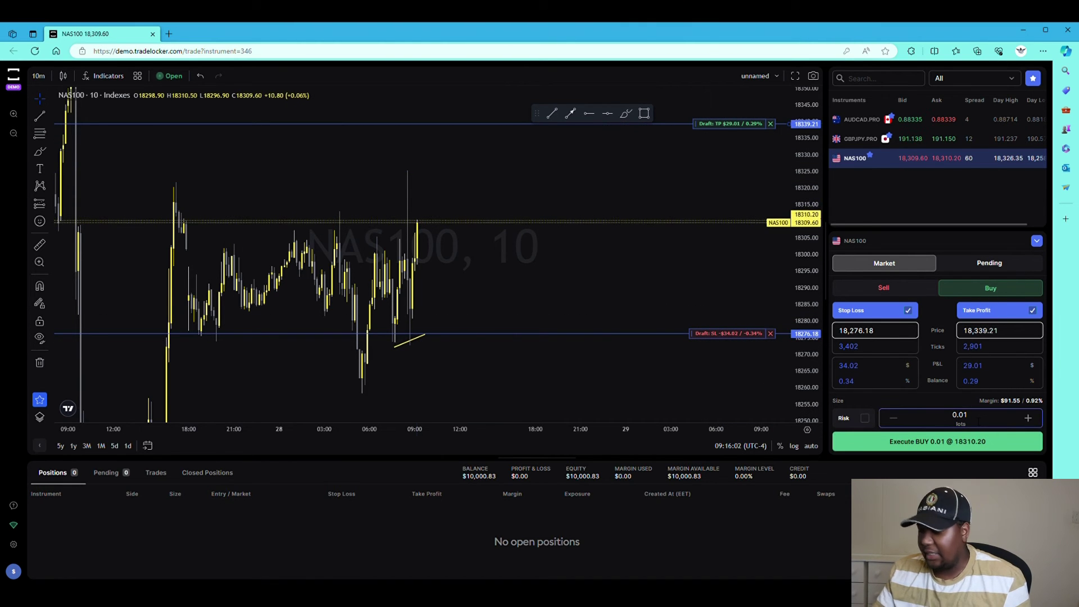
key("BackSpace")
key("BackSpace")
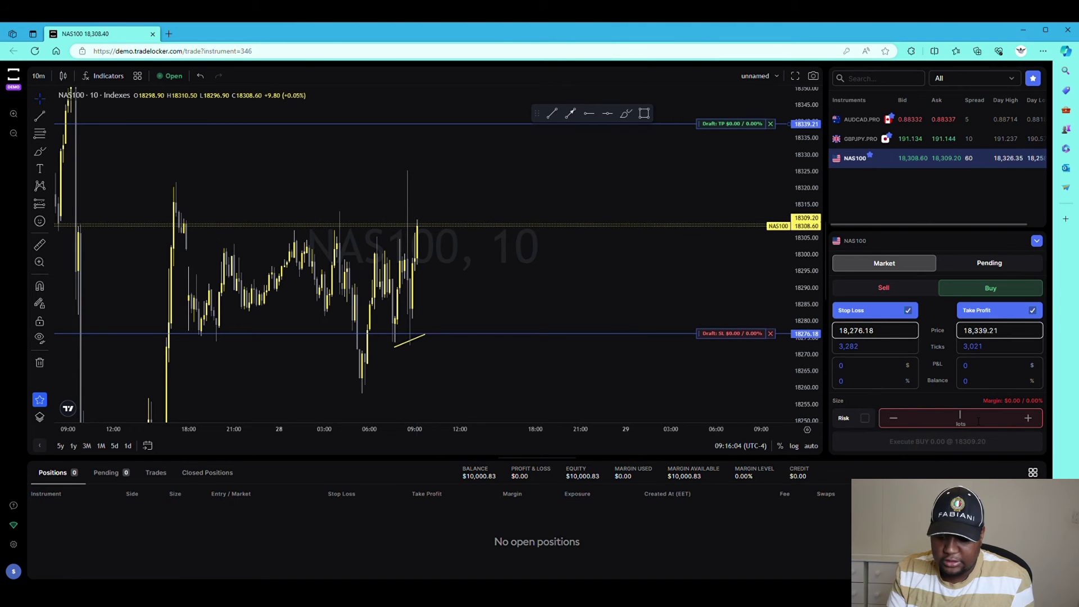
type("1")
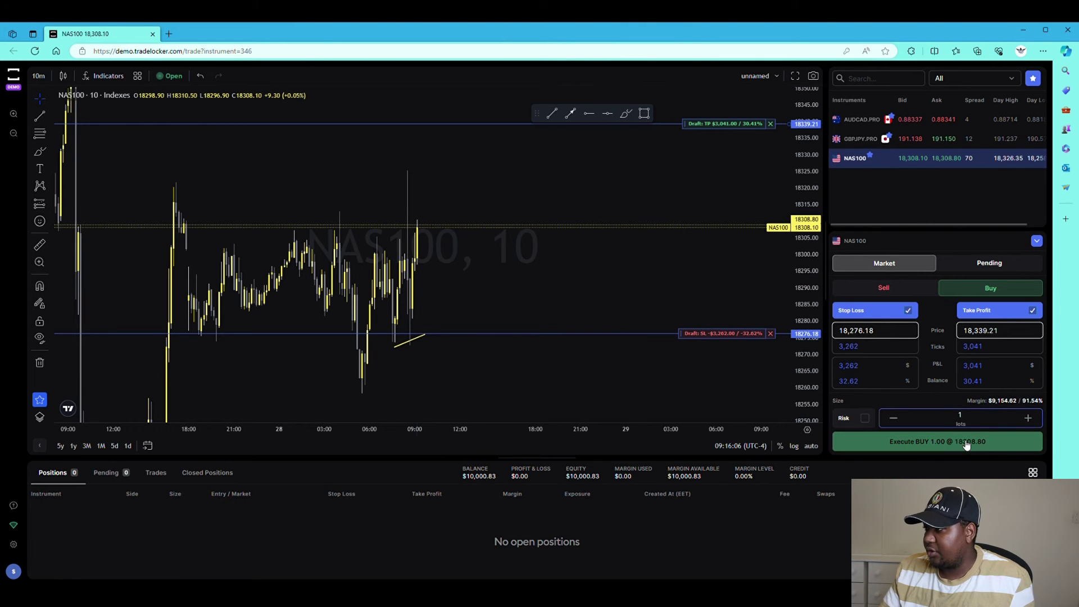
left_click(988, 448)
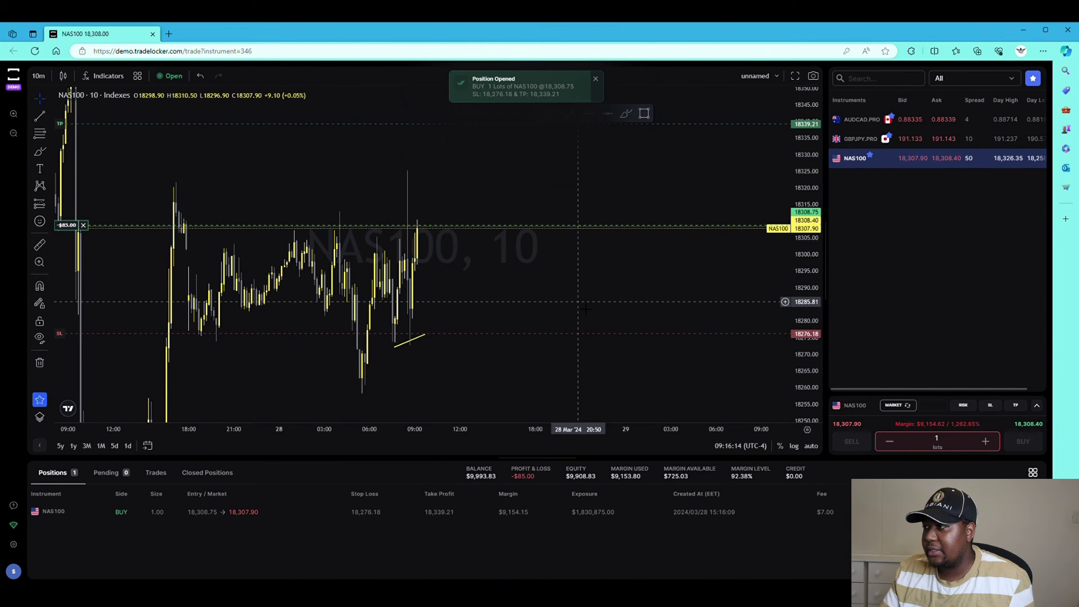
left_click_drag(587, 304, 615, 292)
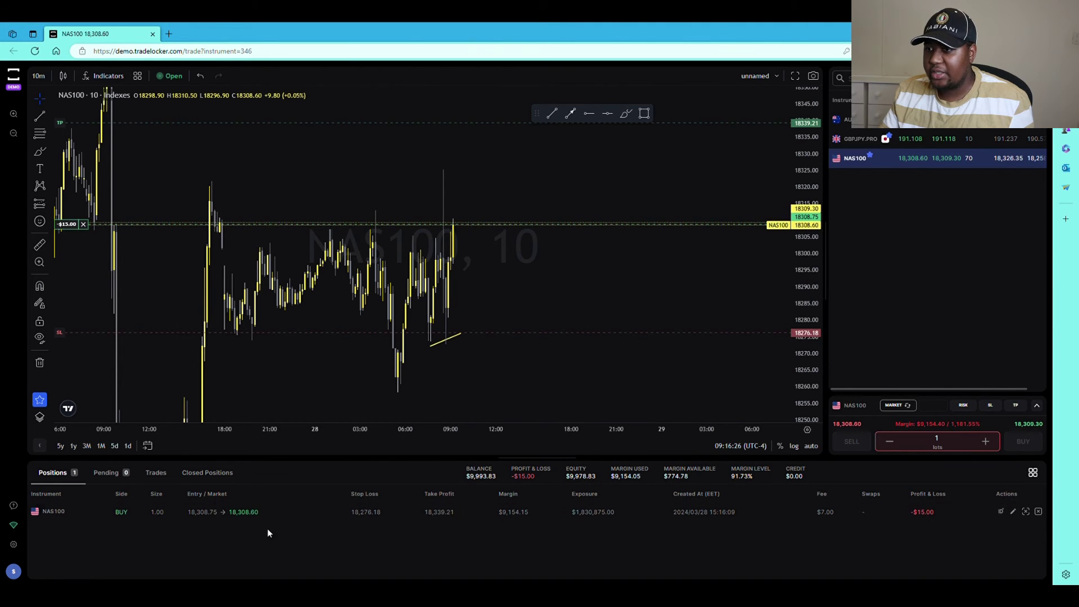
Inspect the open NAS100 position's edit settings, and review the pending orders, trade history and closed positions before returning to the open positions.
left_click(1014, 512)
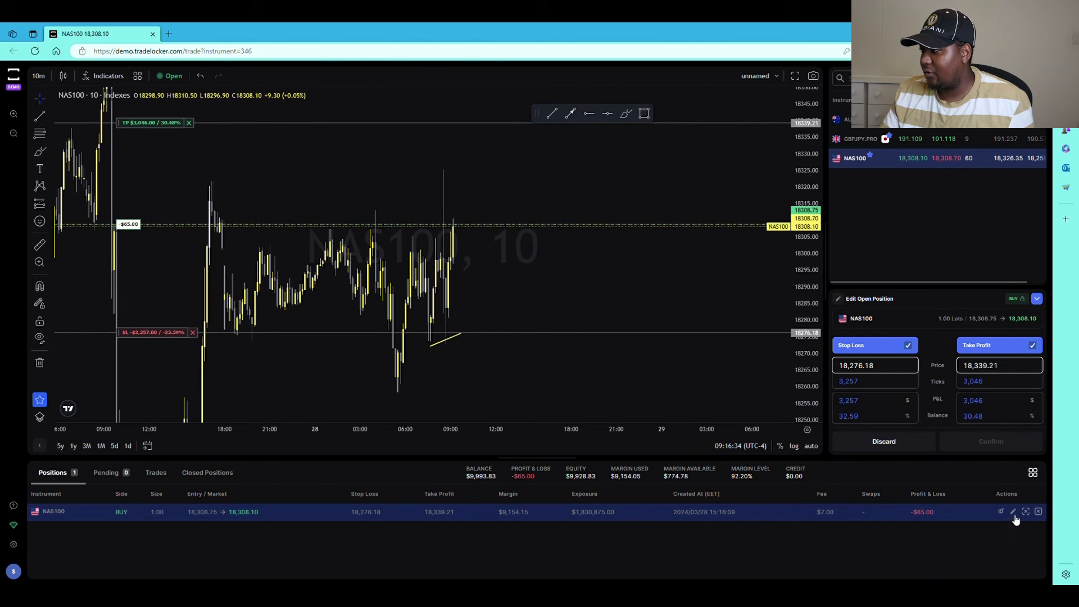
left_click(1037, 299)
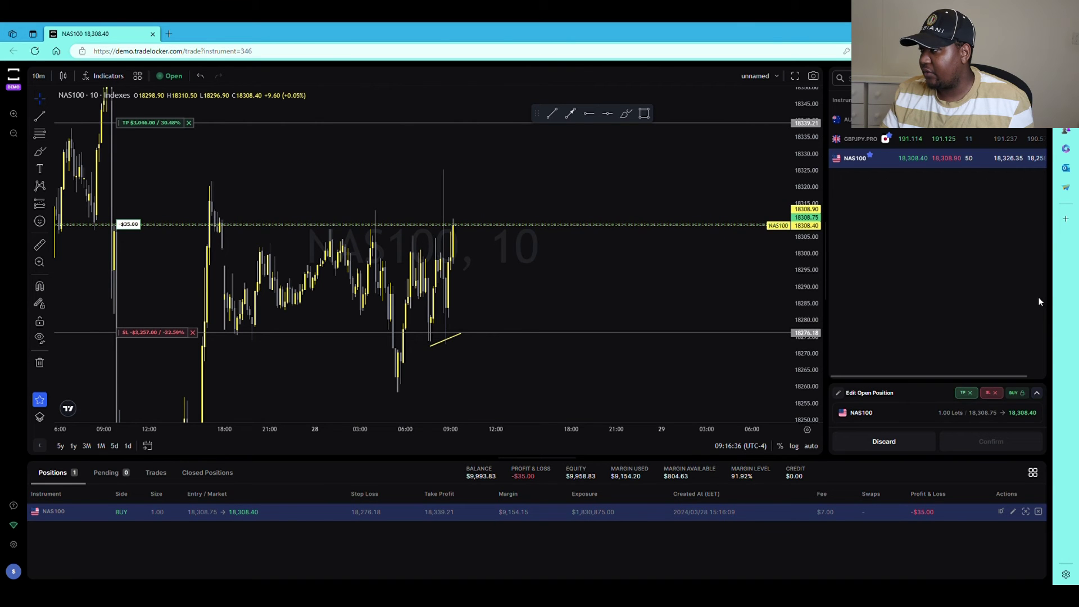
left_click(106, 472)
left_click(157, 473)
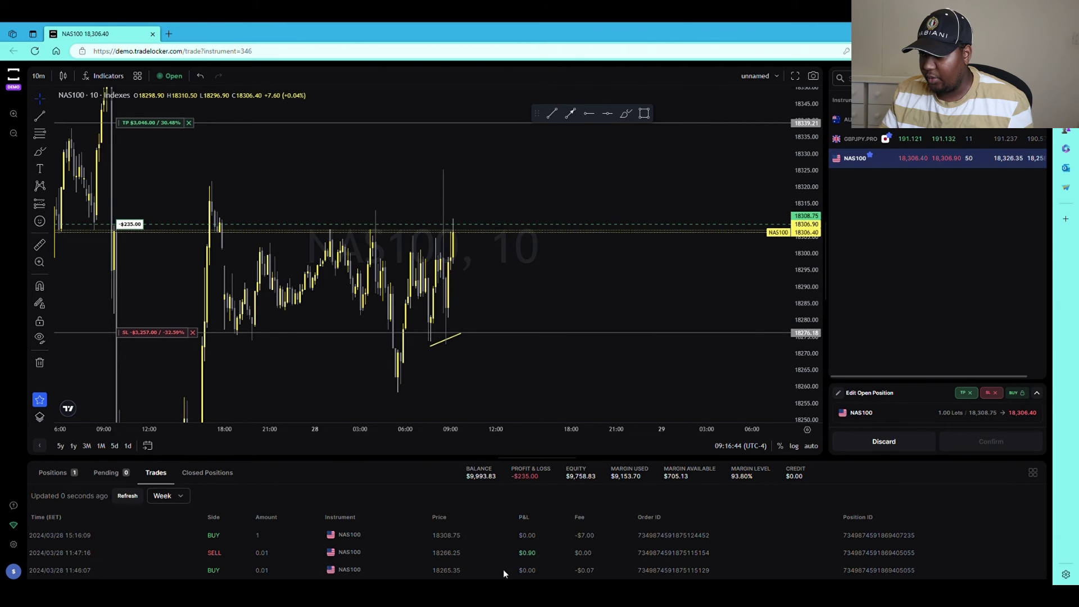
left_click(197, 474)
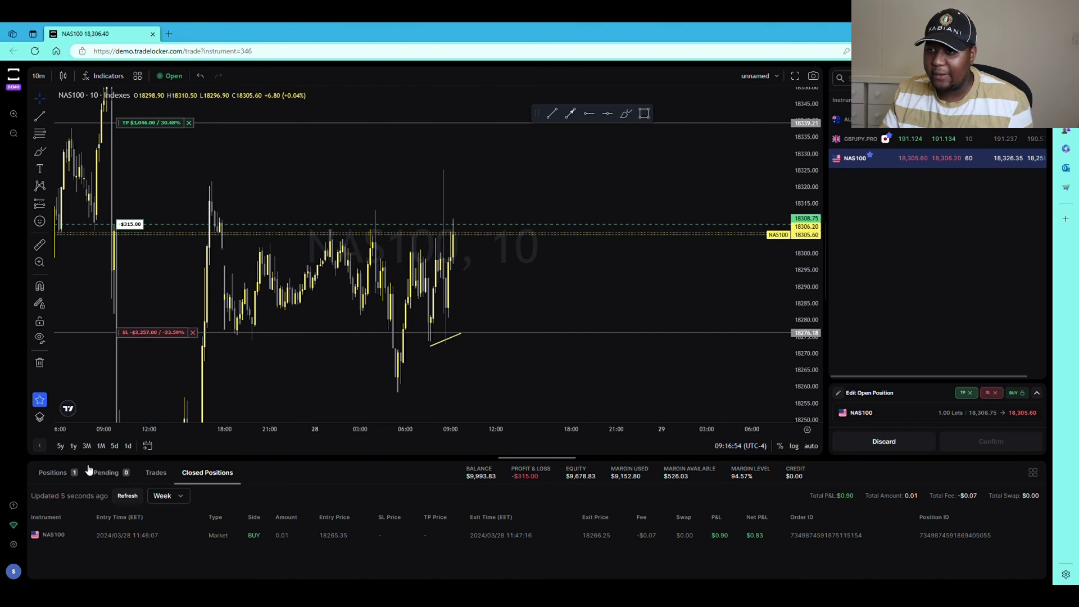
left_click(52, 472)
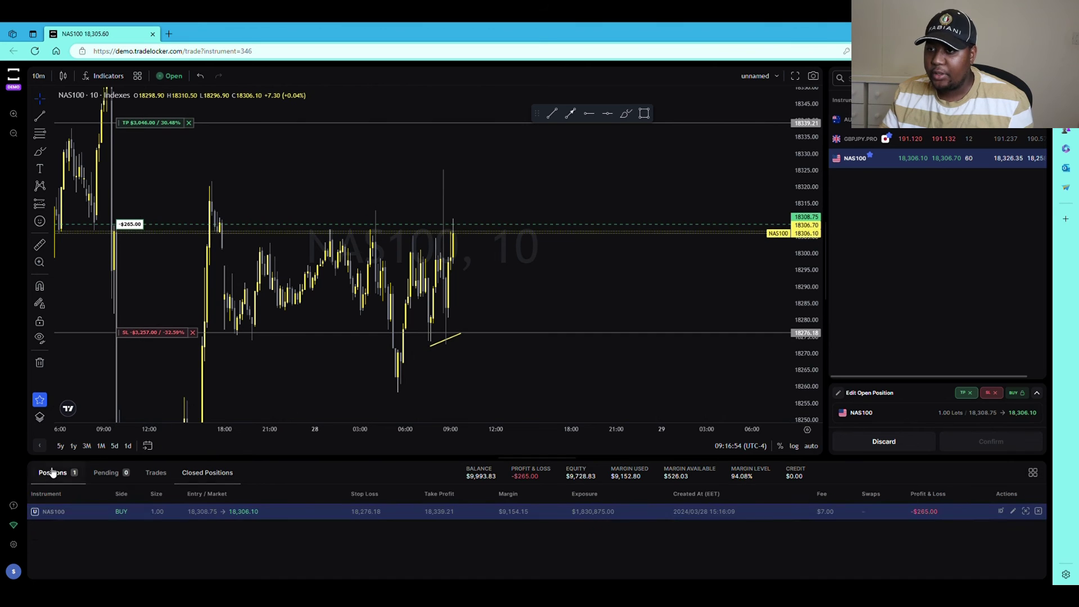
Partially close the NAS100 position by 0.50 lots and check it in the closed positions list.
left_click(1027, 512)
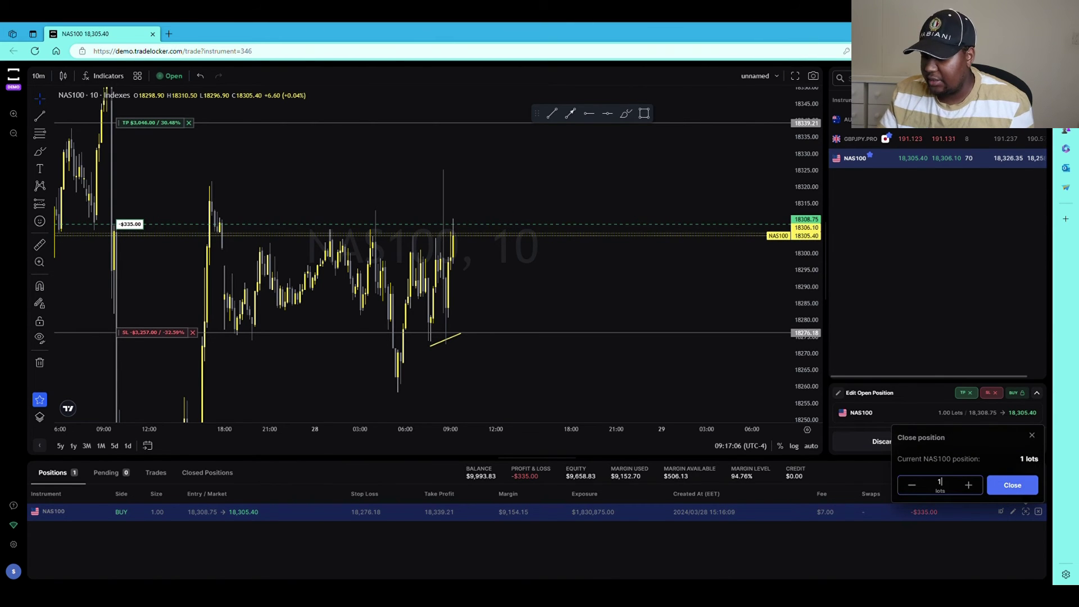
left_click(939, 484)
key("BackSpace")
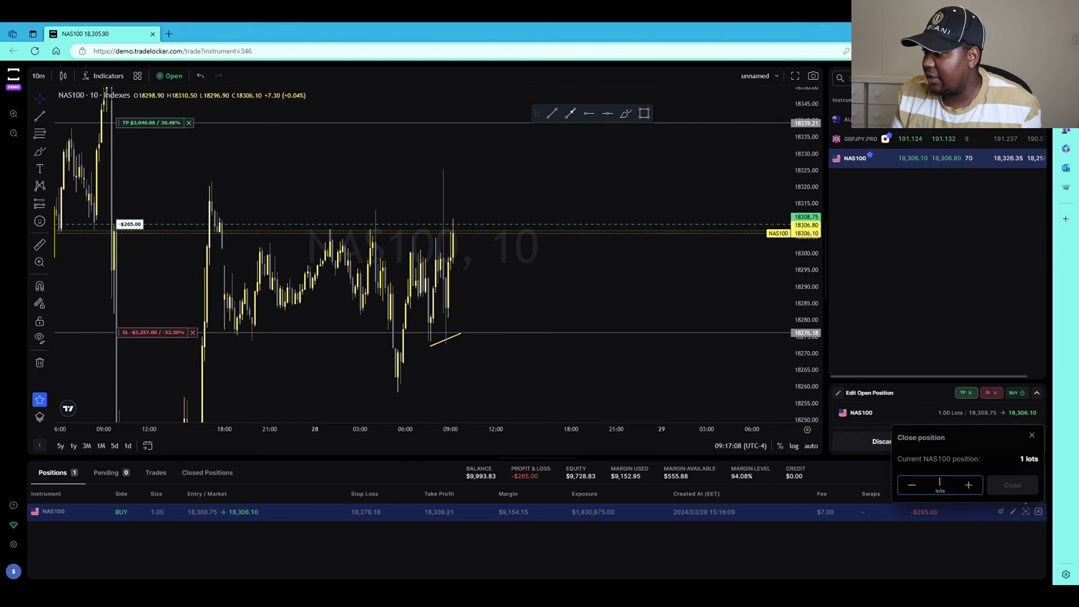
type("0.5")
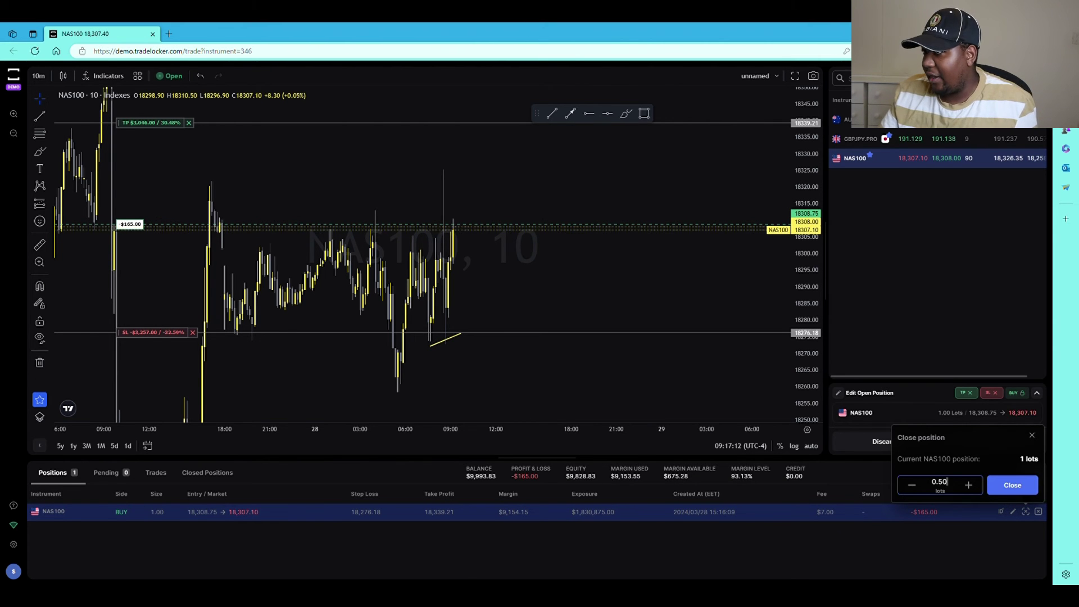
left_click(1023, 486)
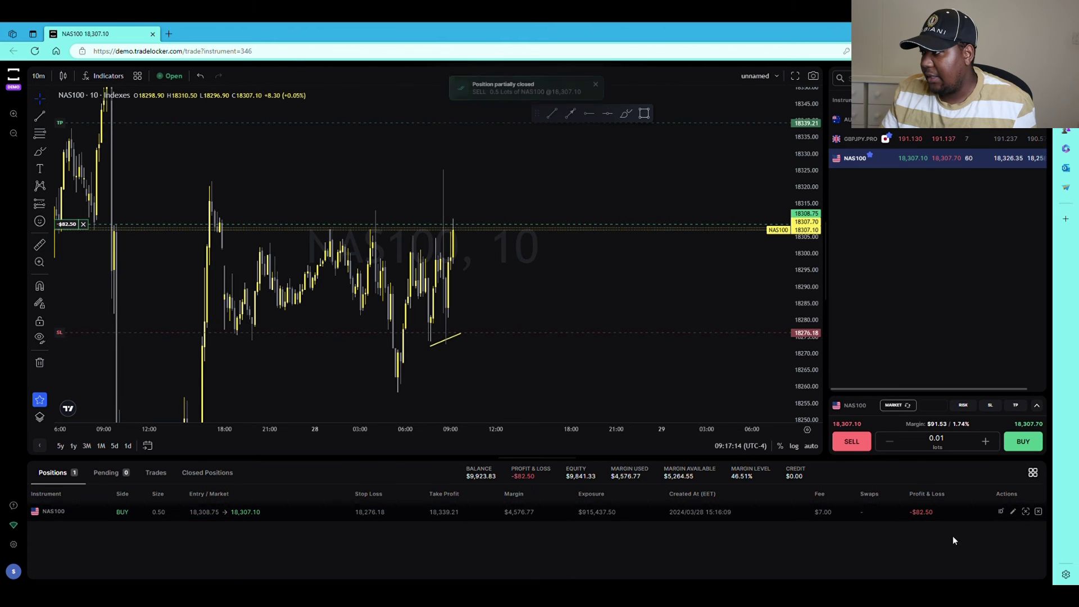
left_click(204, 473)
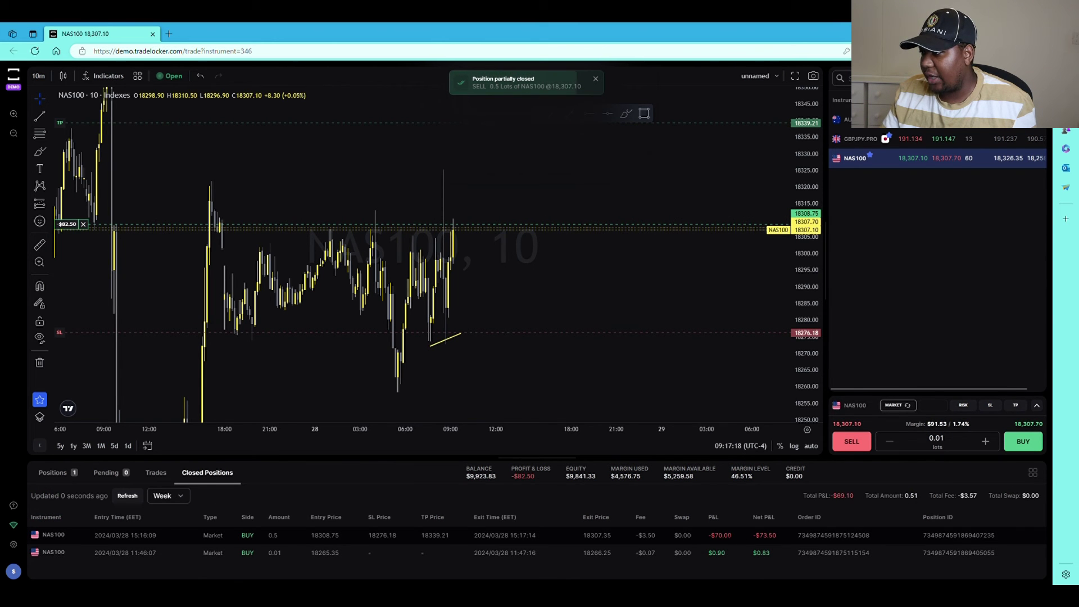
left_click(67, 474)
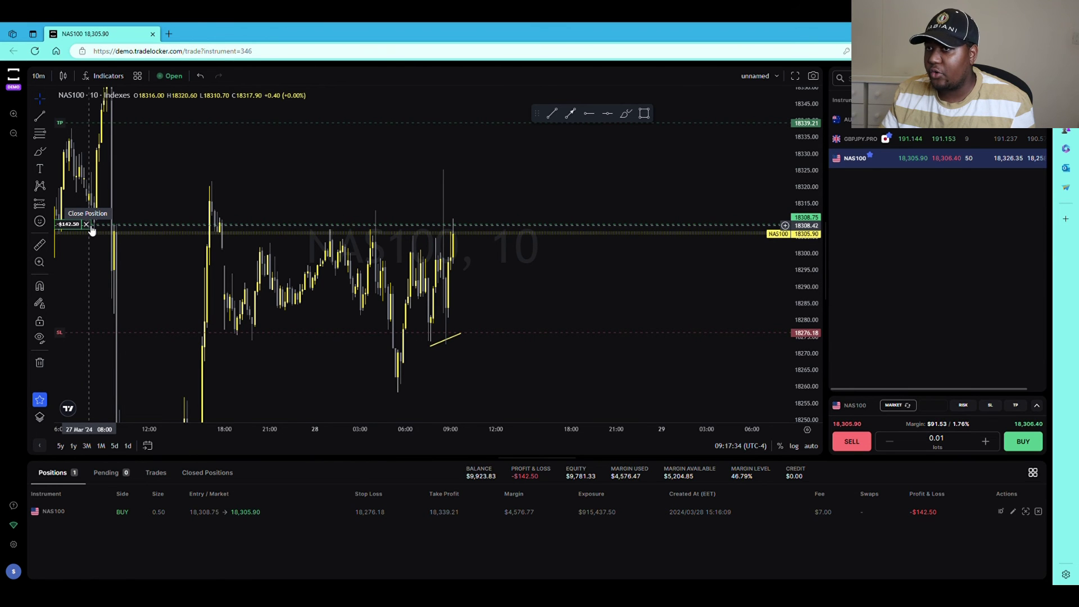
View the NAS100 chart in full screen, return to the normal layout and zoom in on the candles.
left_click(795, 76)
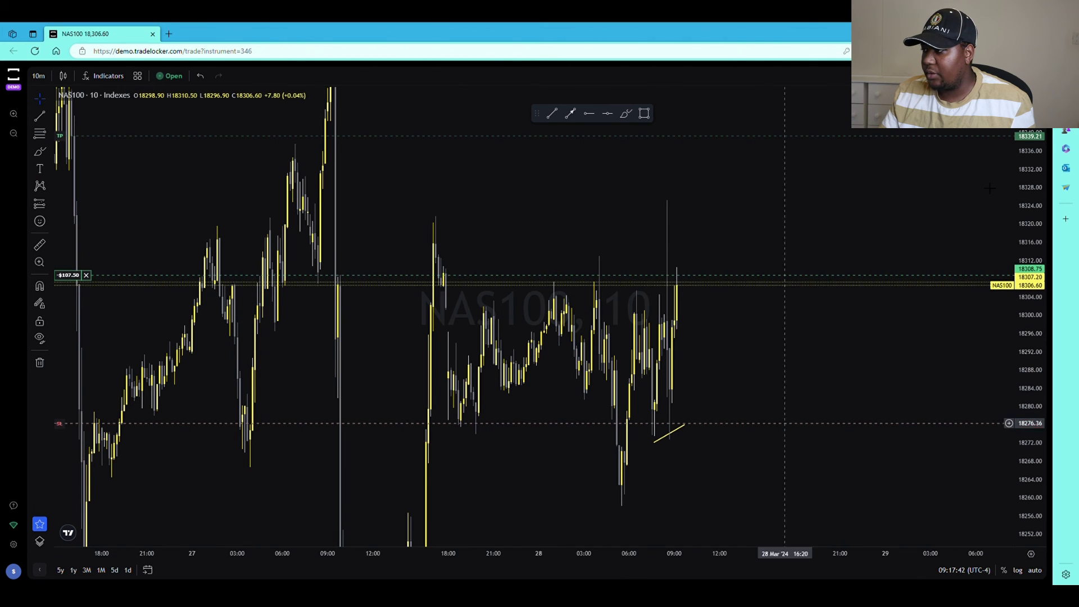
key("Escape")
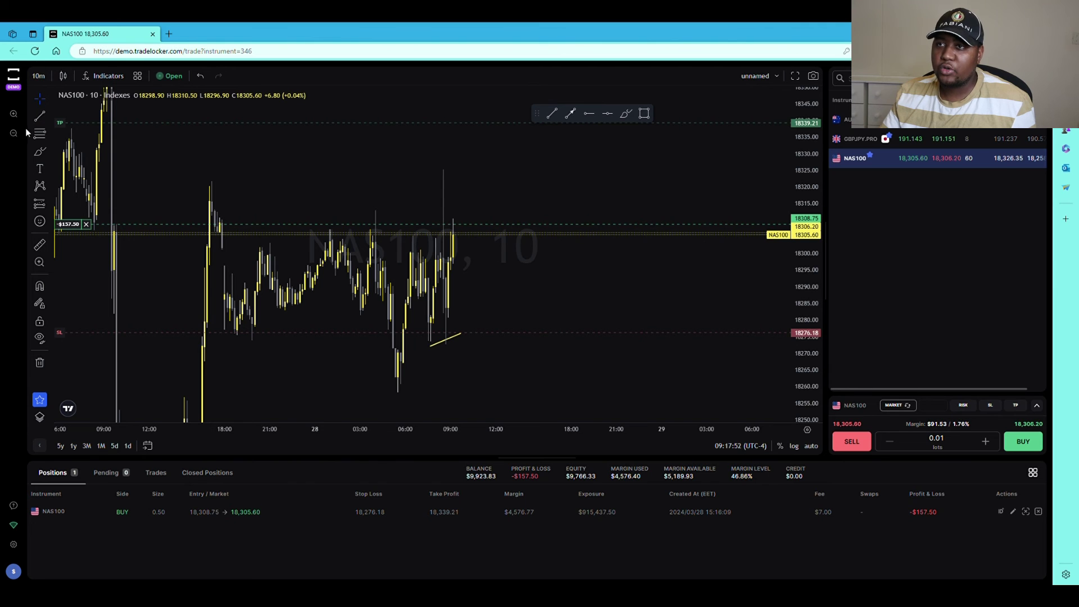
left_click(14, 113)
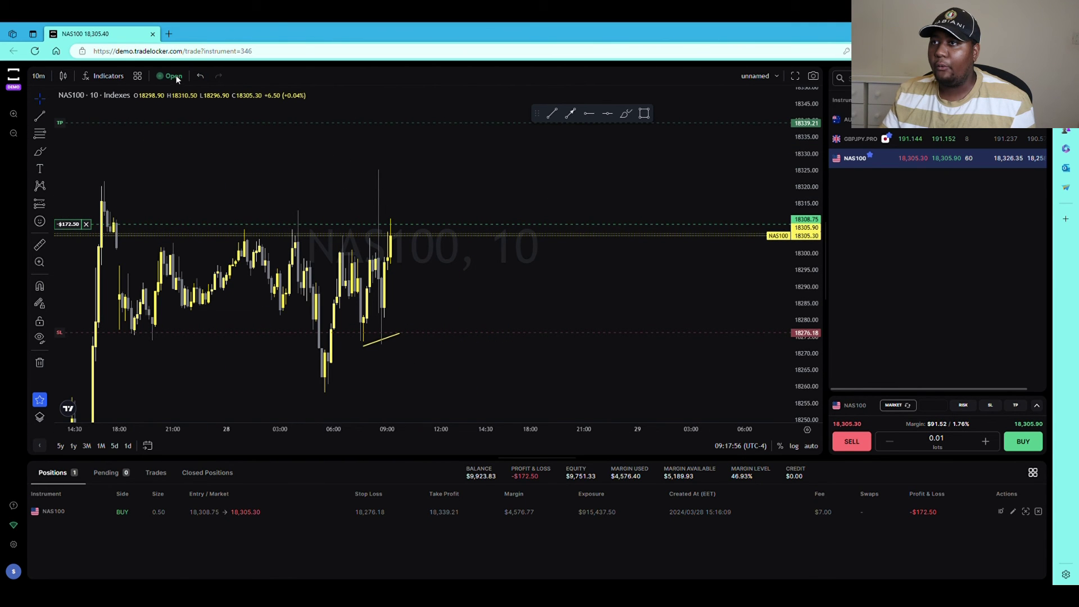
Add the Bollinger Bands Width indicator to the NAS100 chart, then remove its pane.
left_click(138, 75)
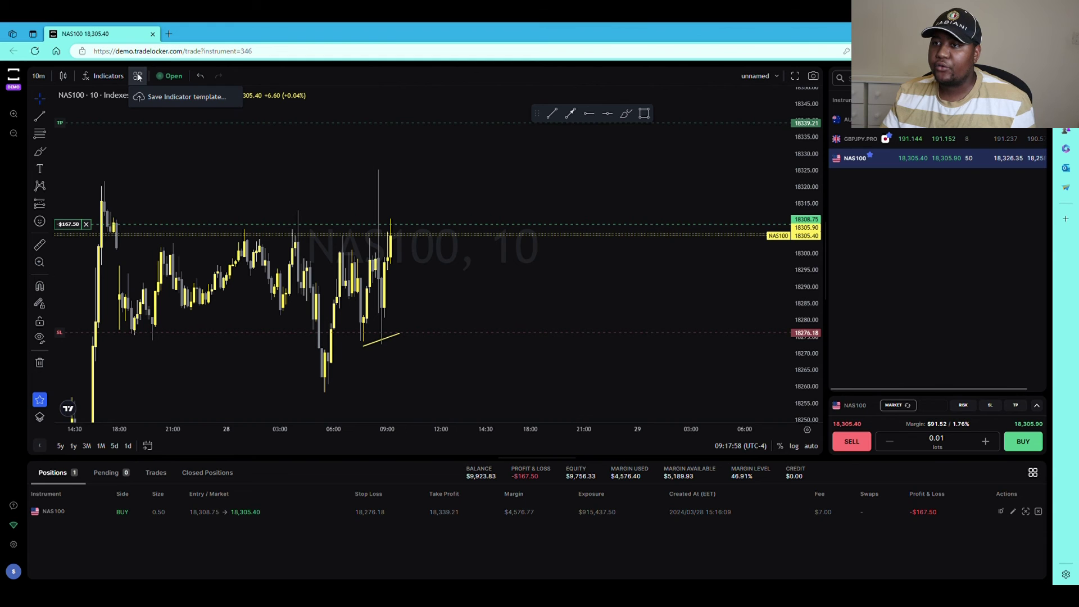
left_click(106, 76)
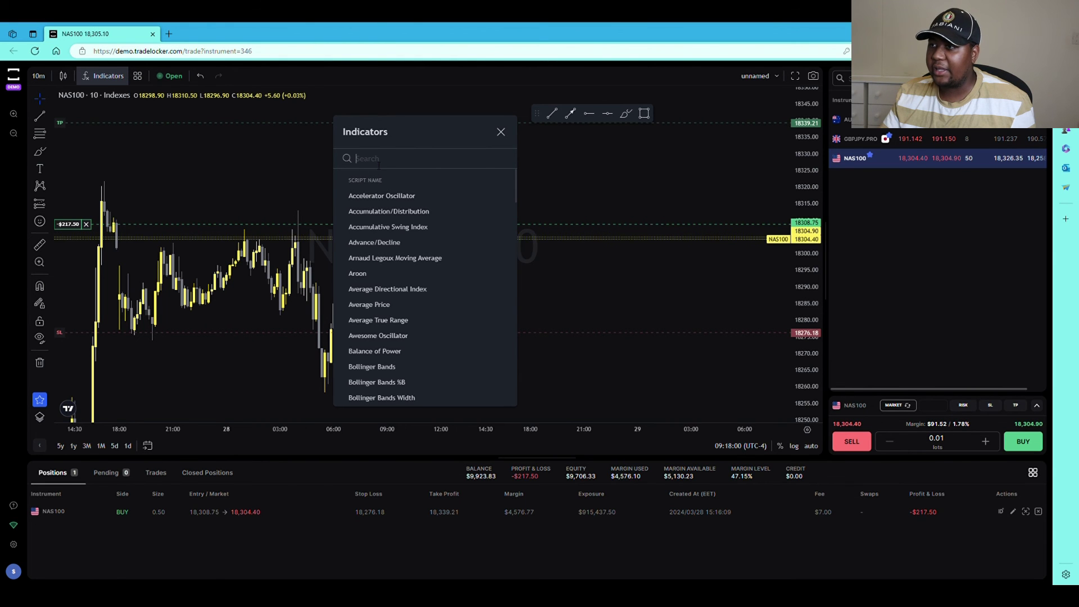
scroll(443, 328, "down", 3)
scroll(432, 261, "down", 3)
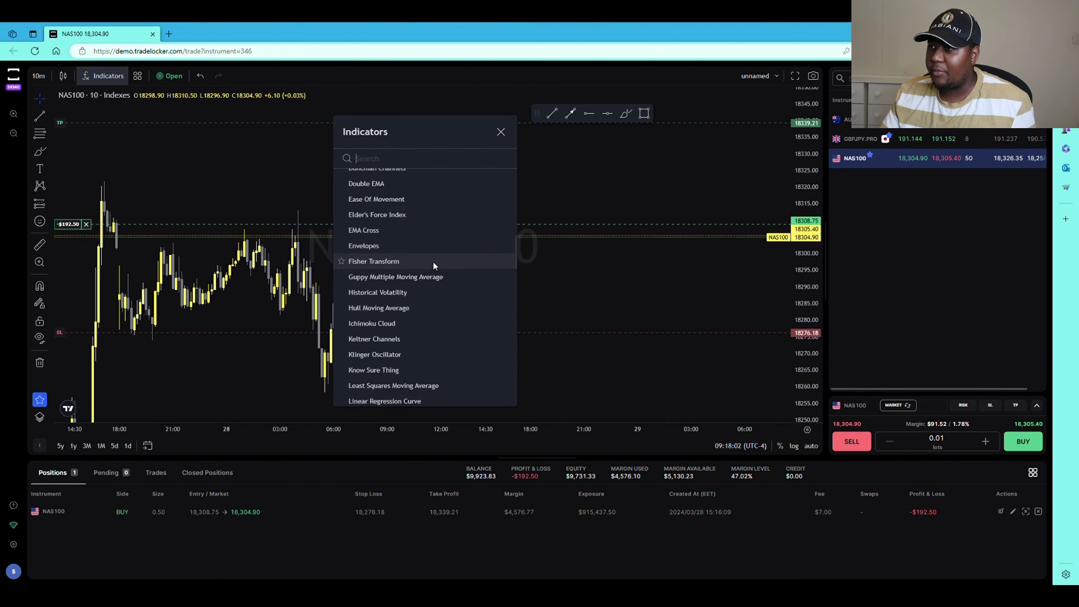
scroll(393, 286, "up", 3)
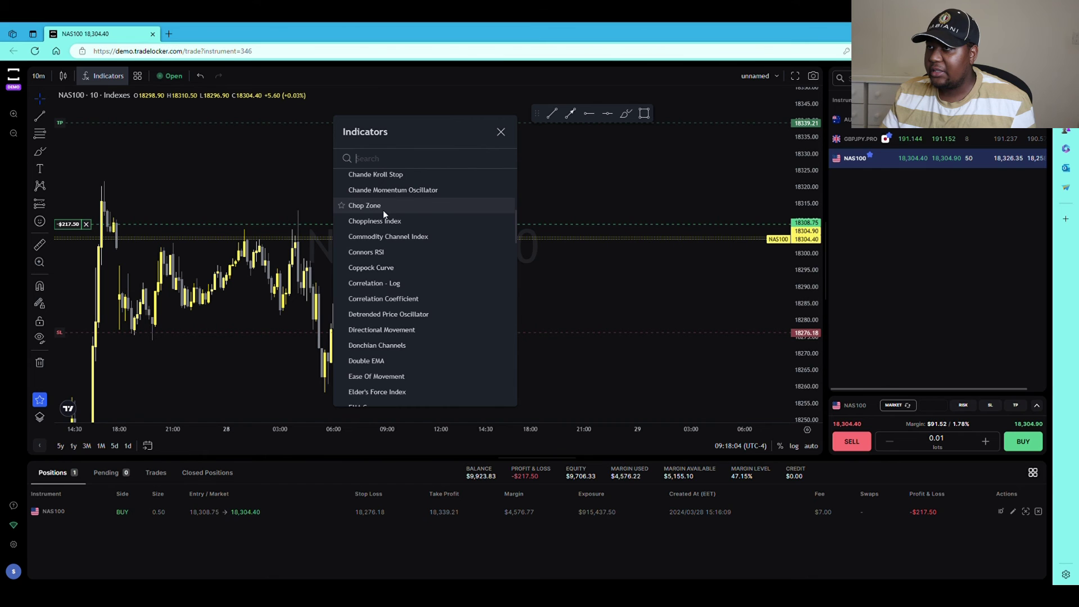
scroll(393, 217, "up", 3)
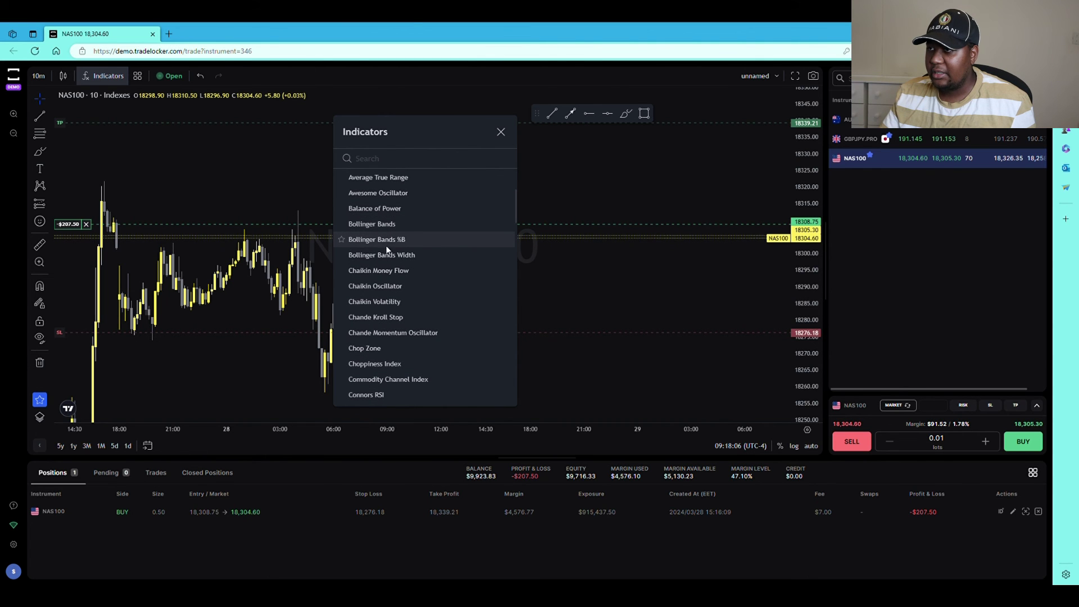
scroll(397, 213, "up", 1)
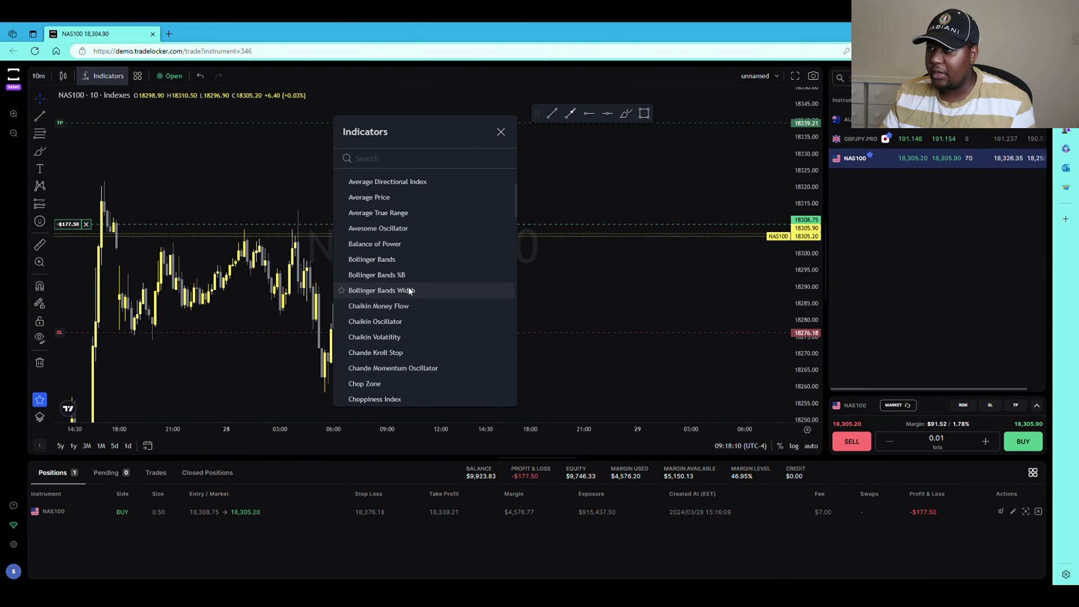
left_click(377, 290)
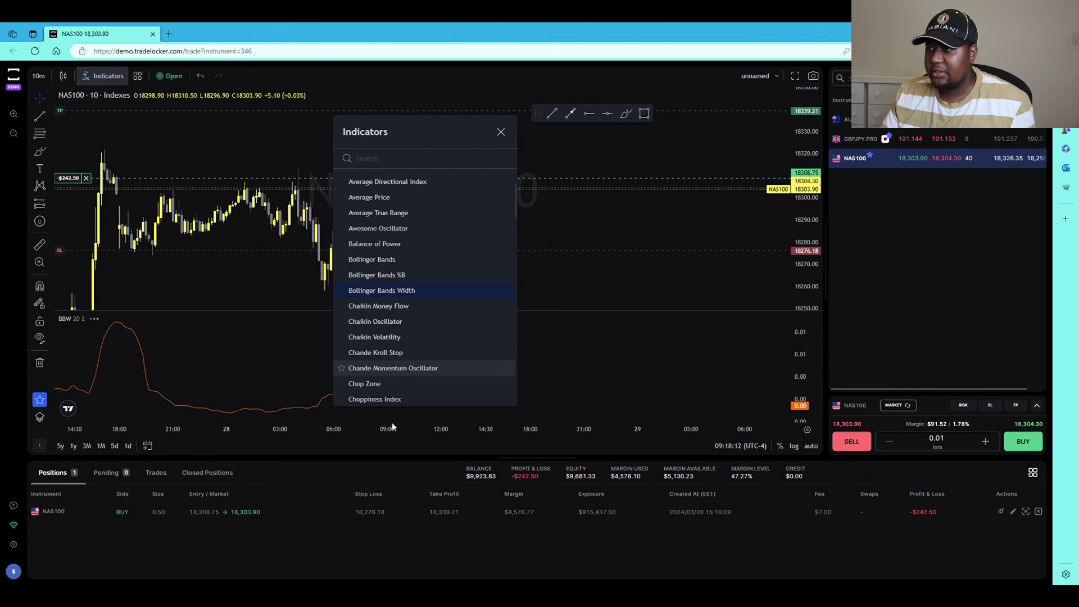
left_click(508, 130)
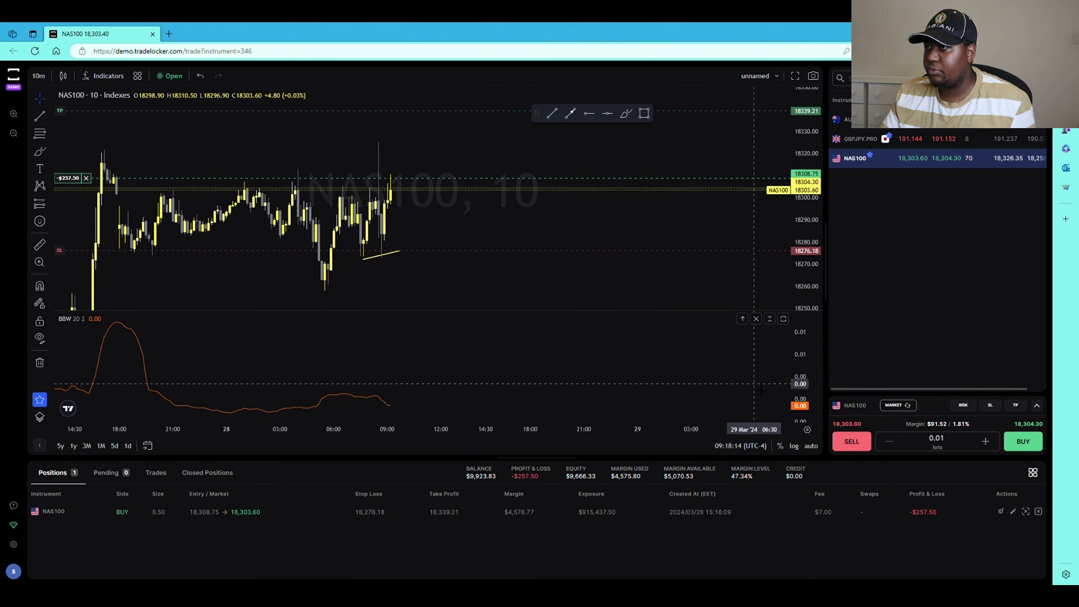
left_click(757, 318)
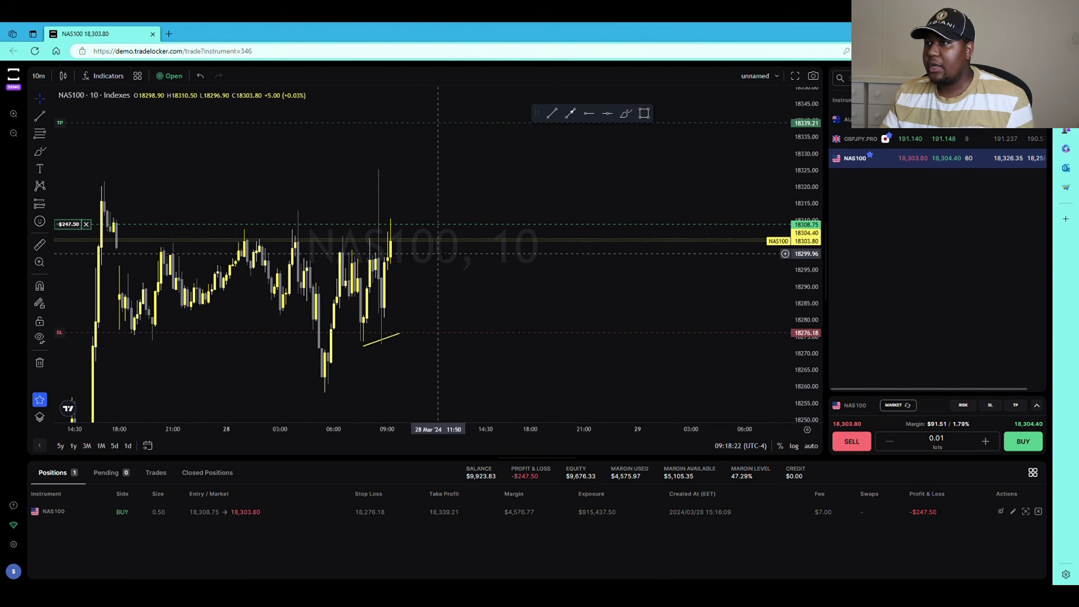
Place a Short Position drawing at the latest NAS100 candle with entry at about 18,309 and extend its target to about 18,278.
left_click(48, 136)
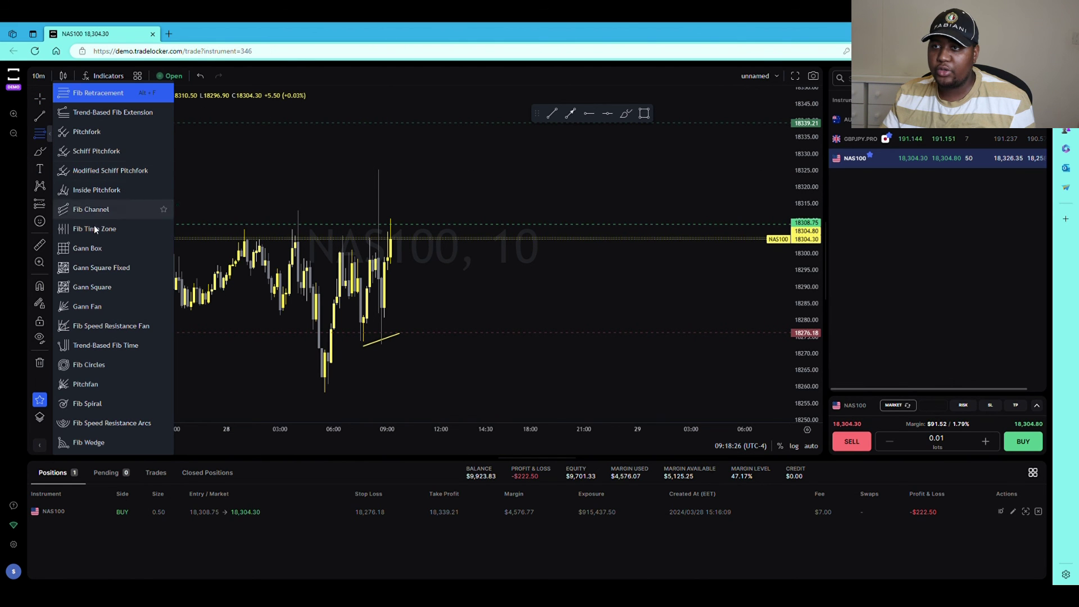
left_click(50, 200)
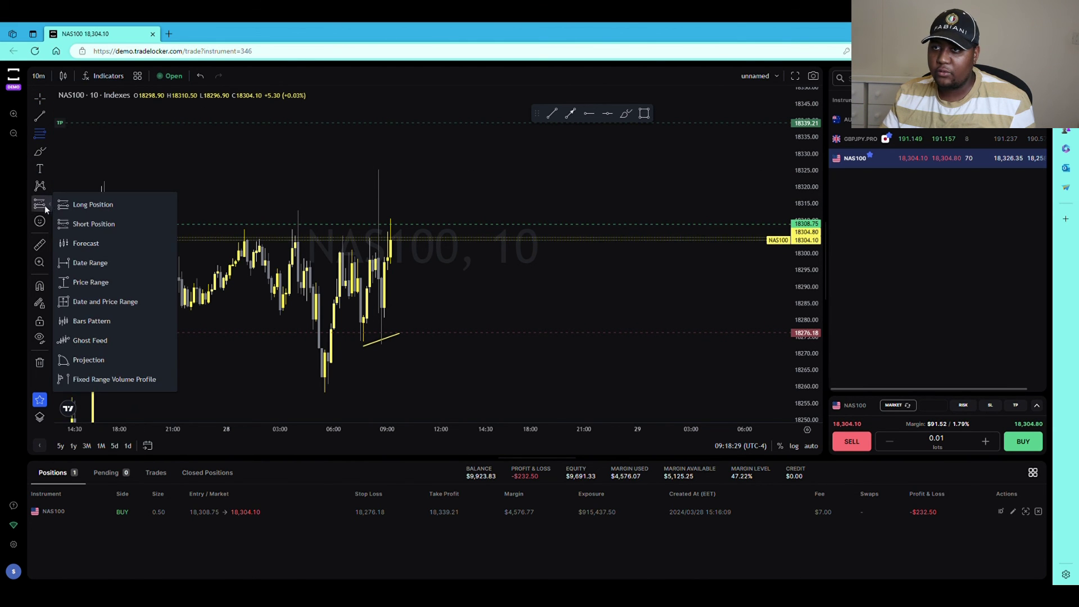
left_click(84, 224)
left_click(391, 223)
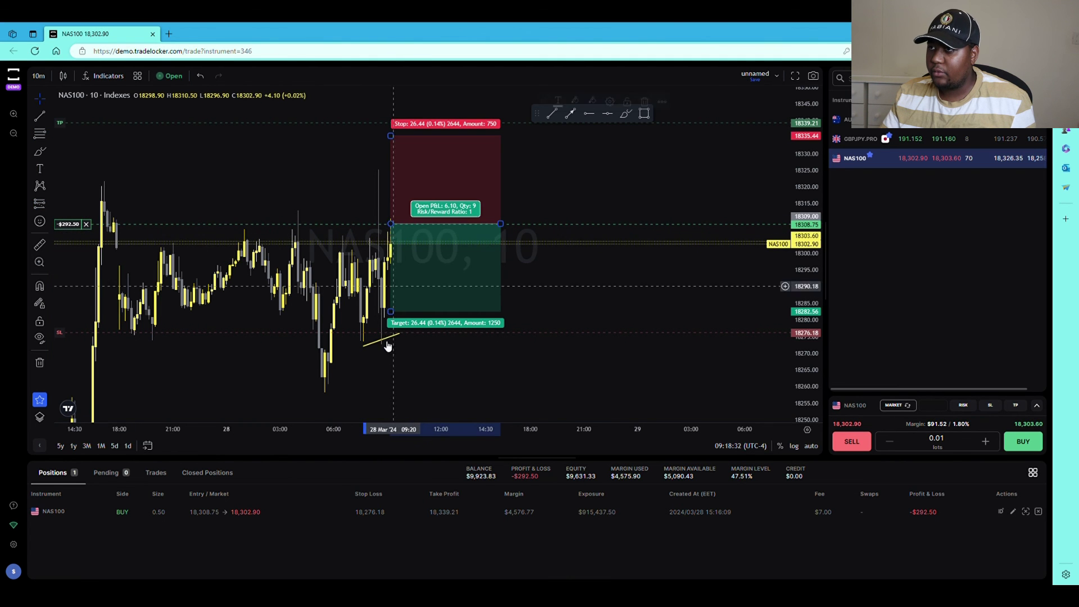
left_click_drag(391, 313, 392, 329)
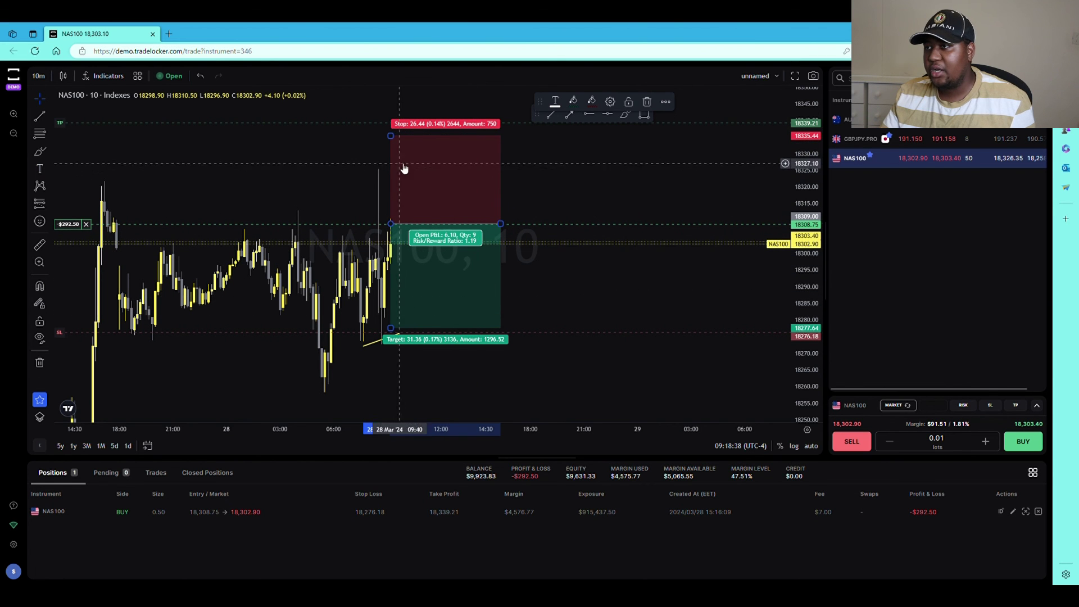
Delete the Short Position drawing from the NAS100 chart.
left_click_drag(645, 281, 716, 283)
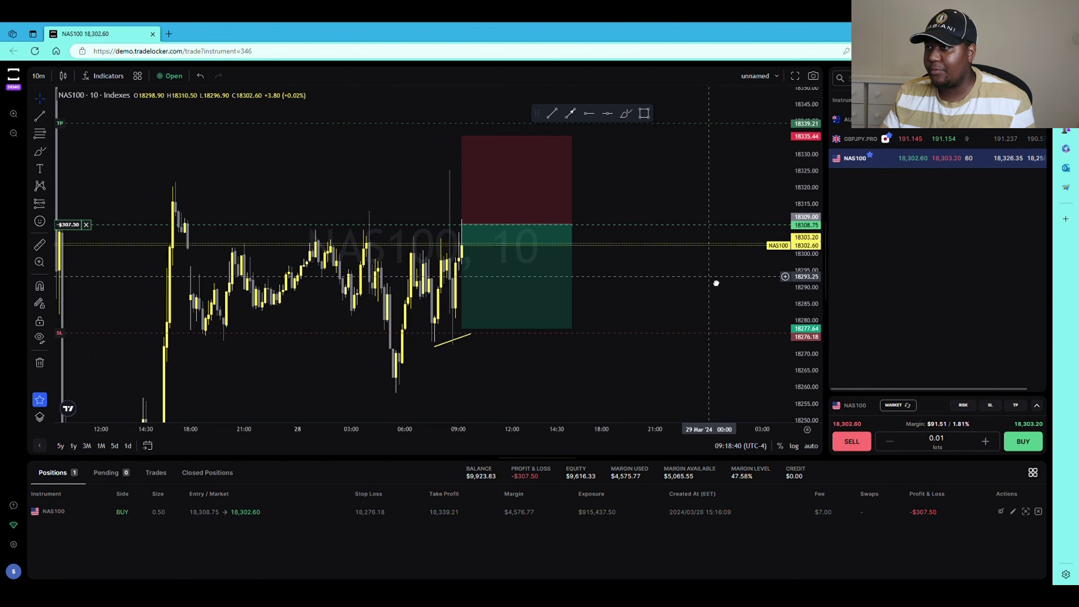
left_click(500, 280)
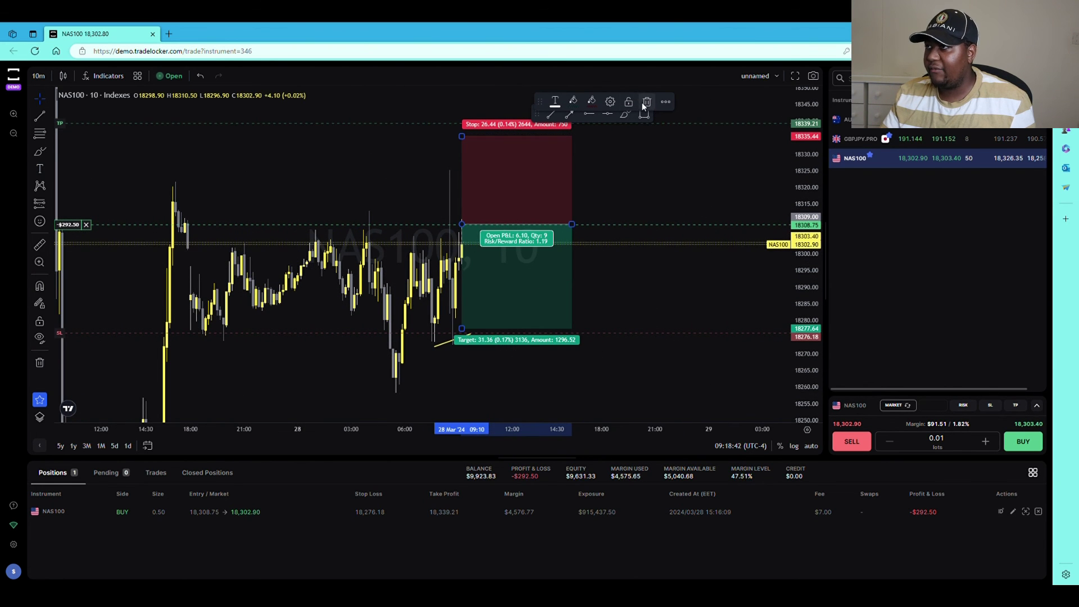
left_click(645, 103)
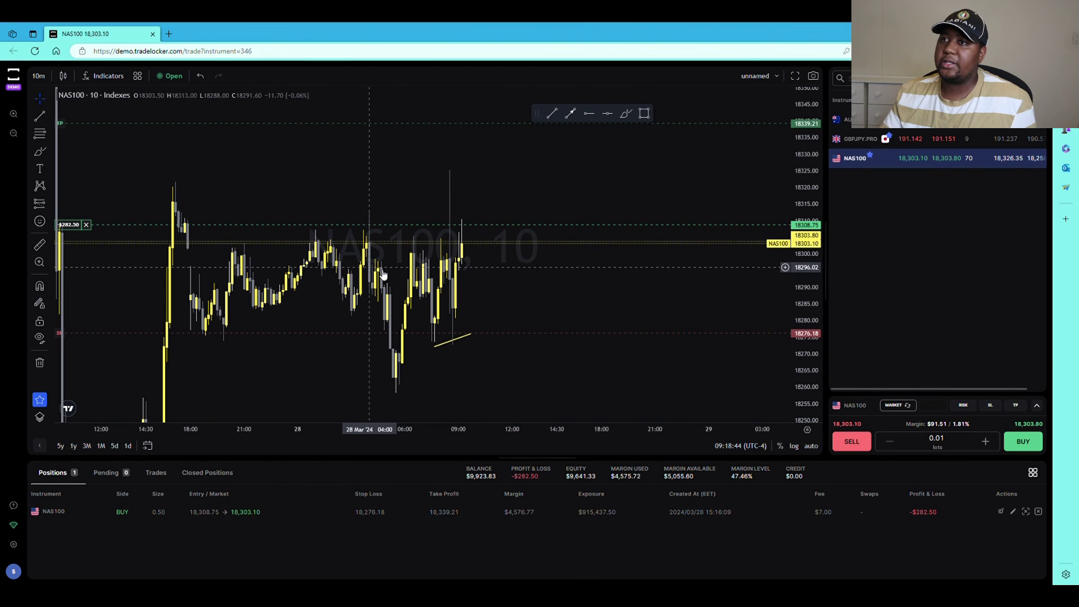